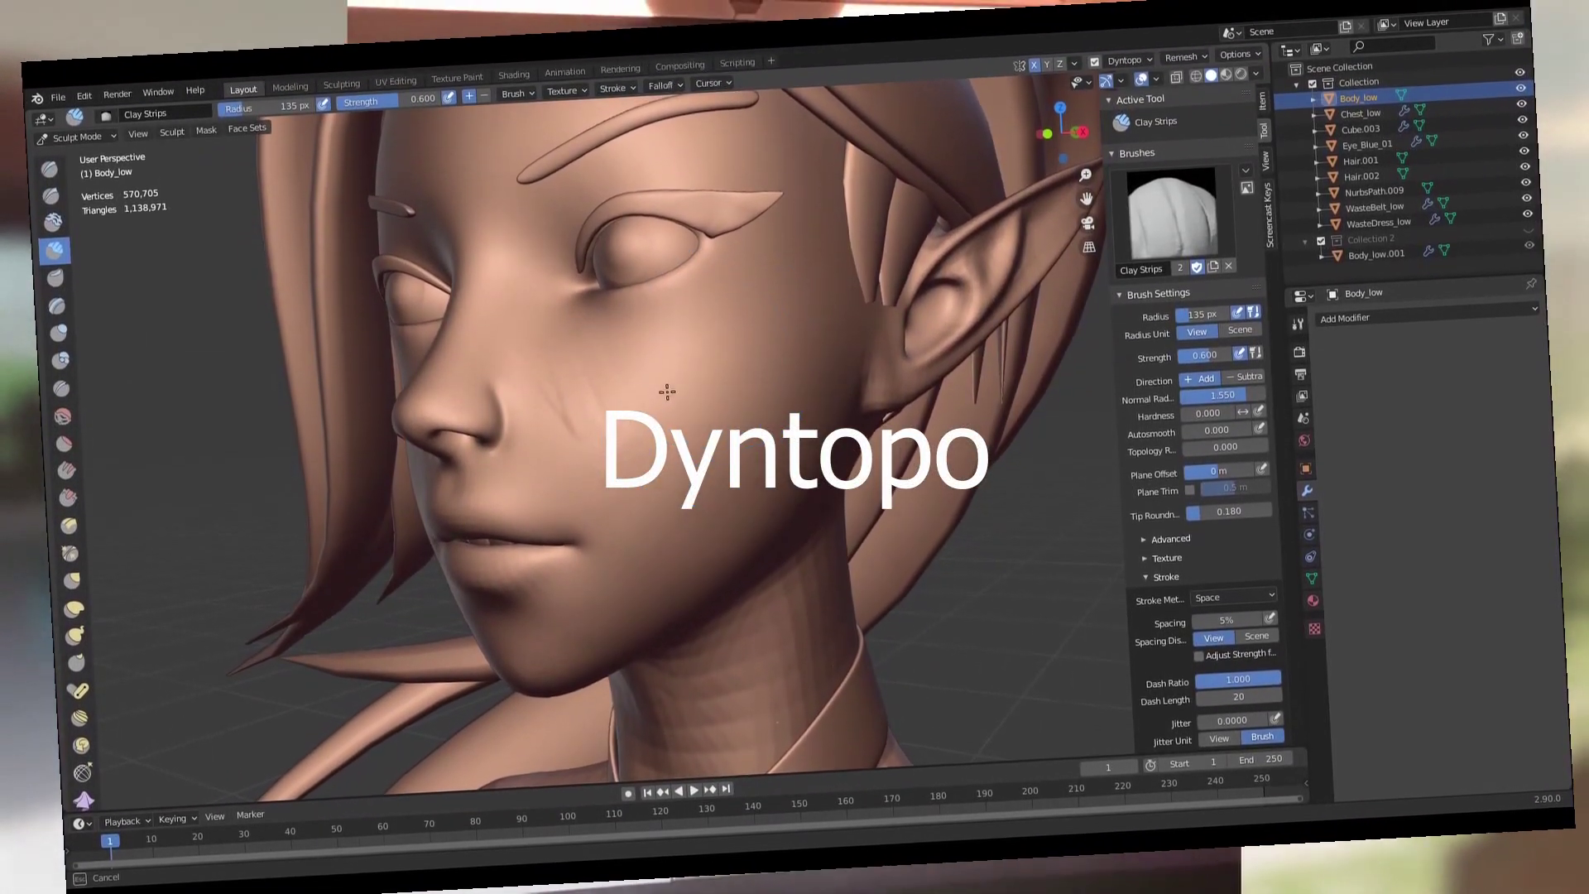
Look over the Remesh and Dyntopo settings available for sculpting the Body_low character mesh.
left_click_drag(664, 394, 731, 380)
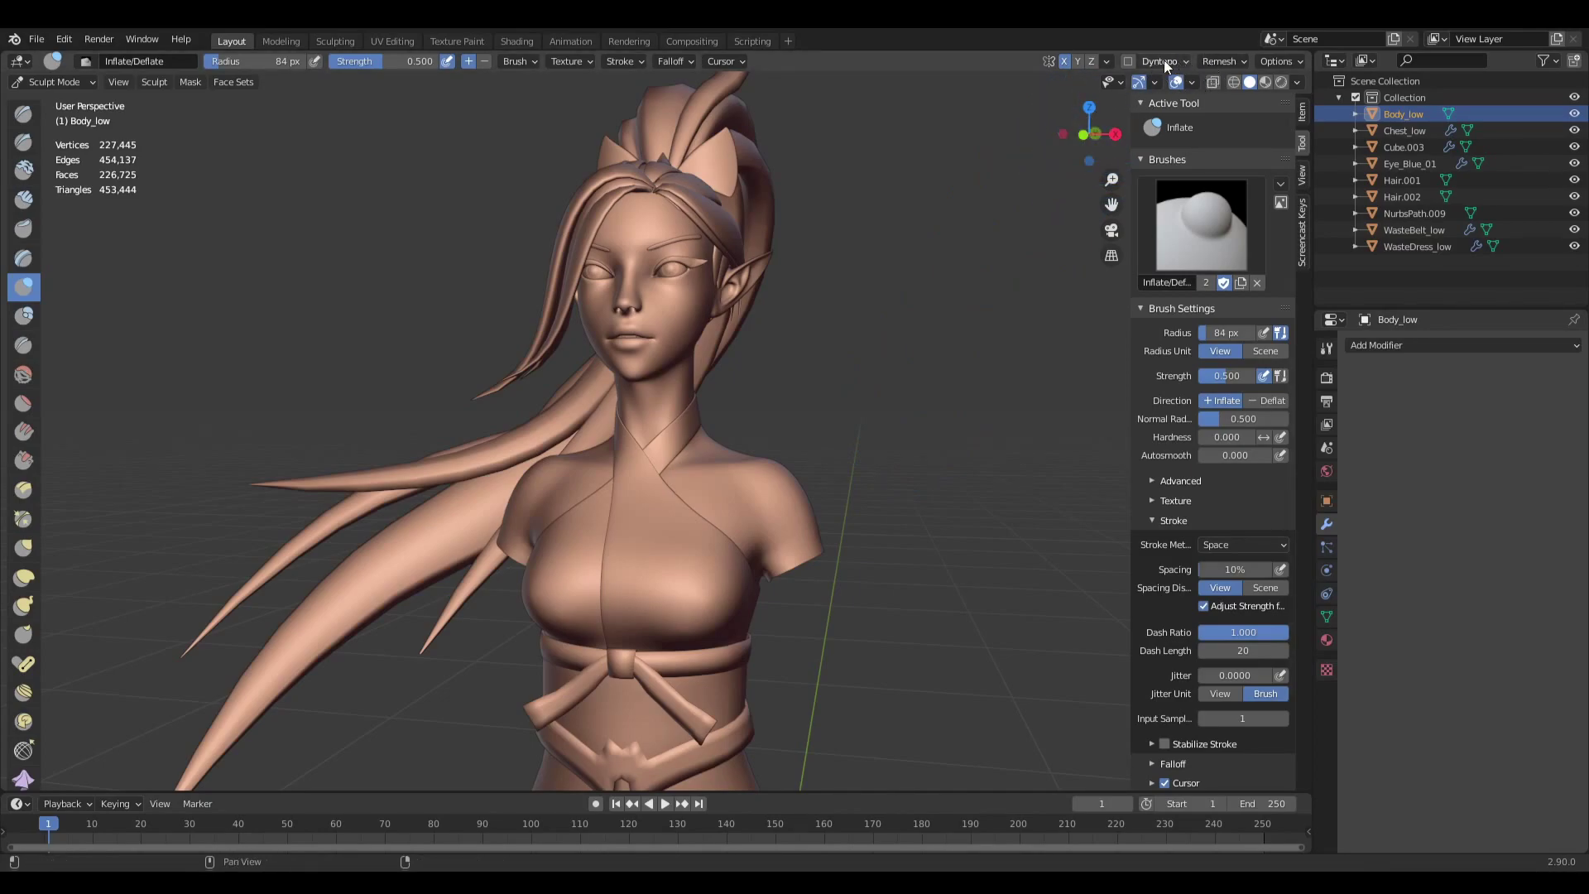
left_click(1221, 62)
mouse_move(951, 413)
middle_mouse_down()
mouse_move(982, 397)
mouse_move(970, 424)
mouse_move(950, 423)
middle_mouse_up()
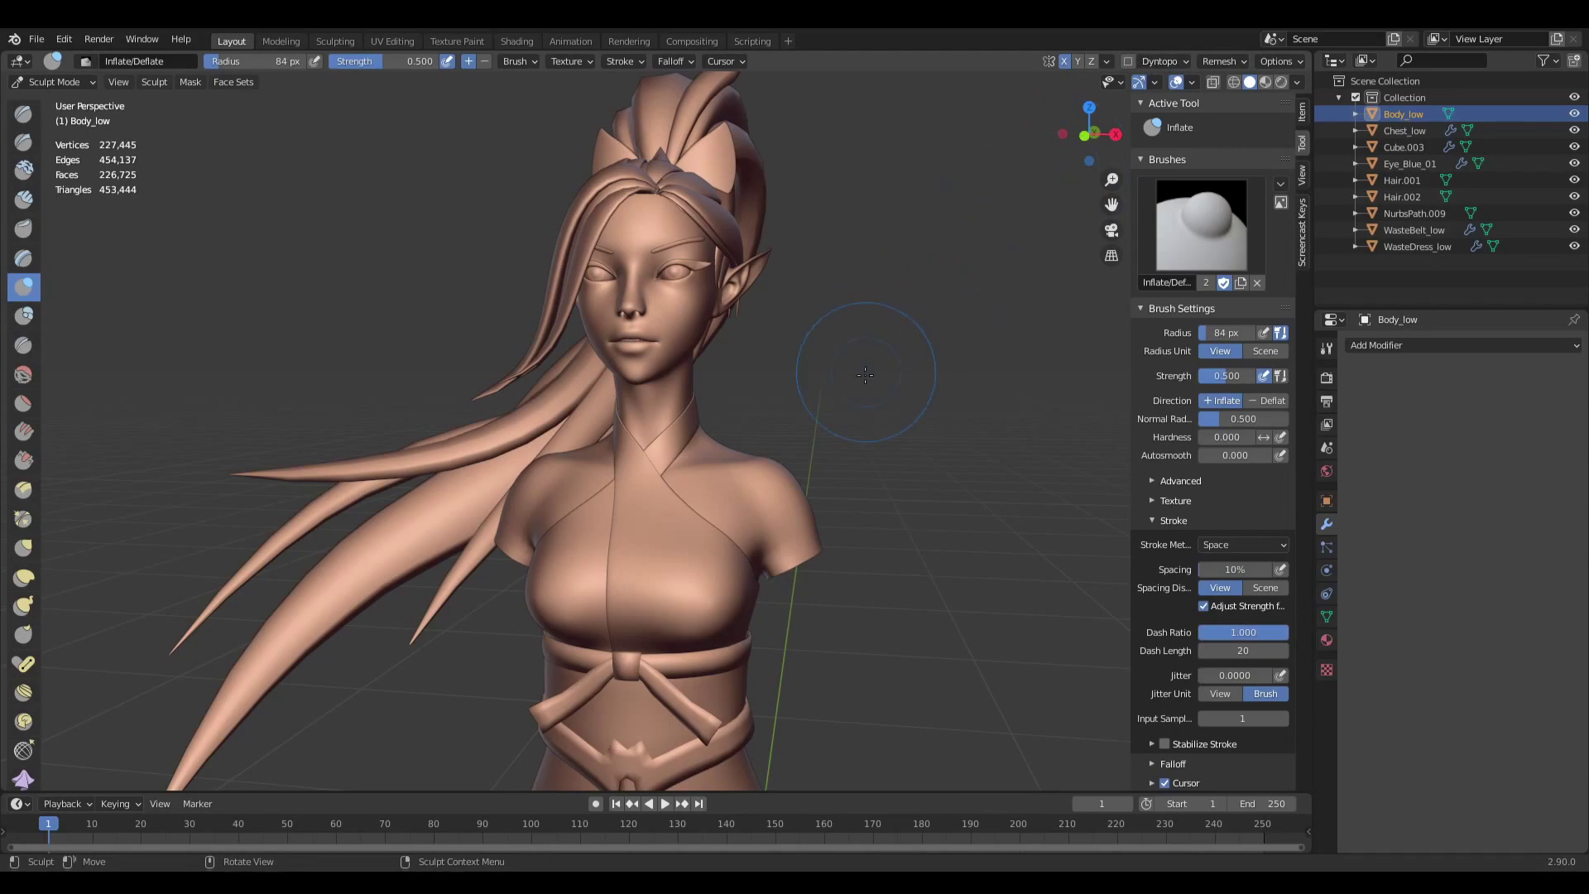
middle_click_drag(834, 354, 875, 355)
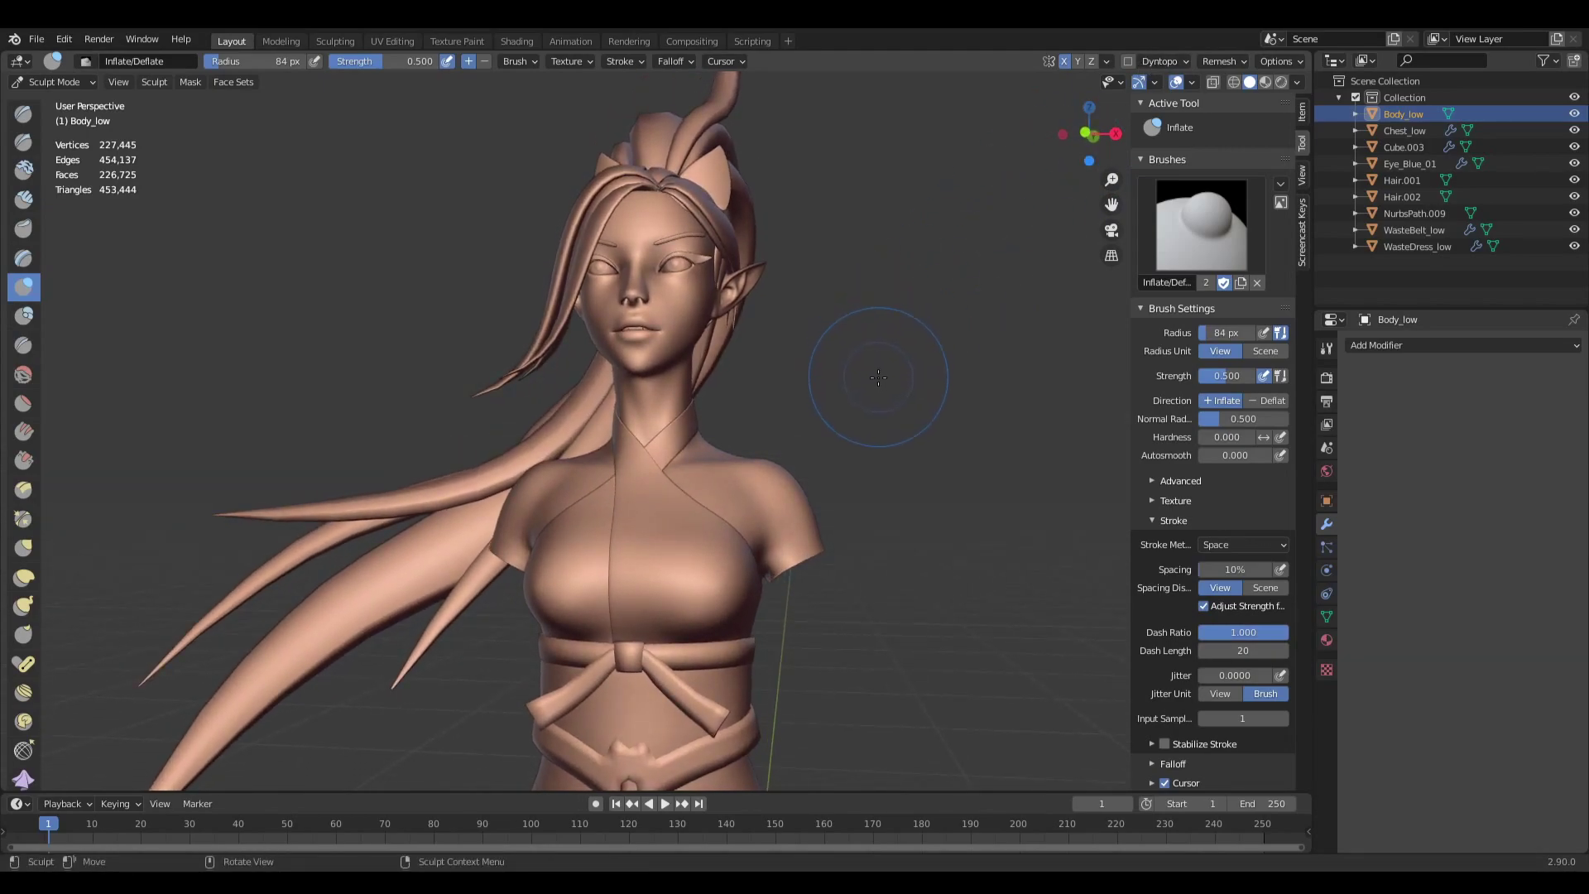
left_click(1227, 61)
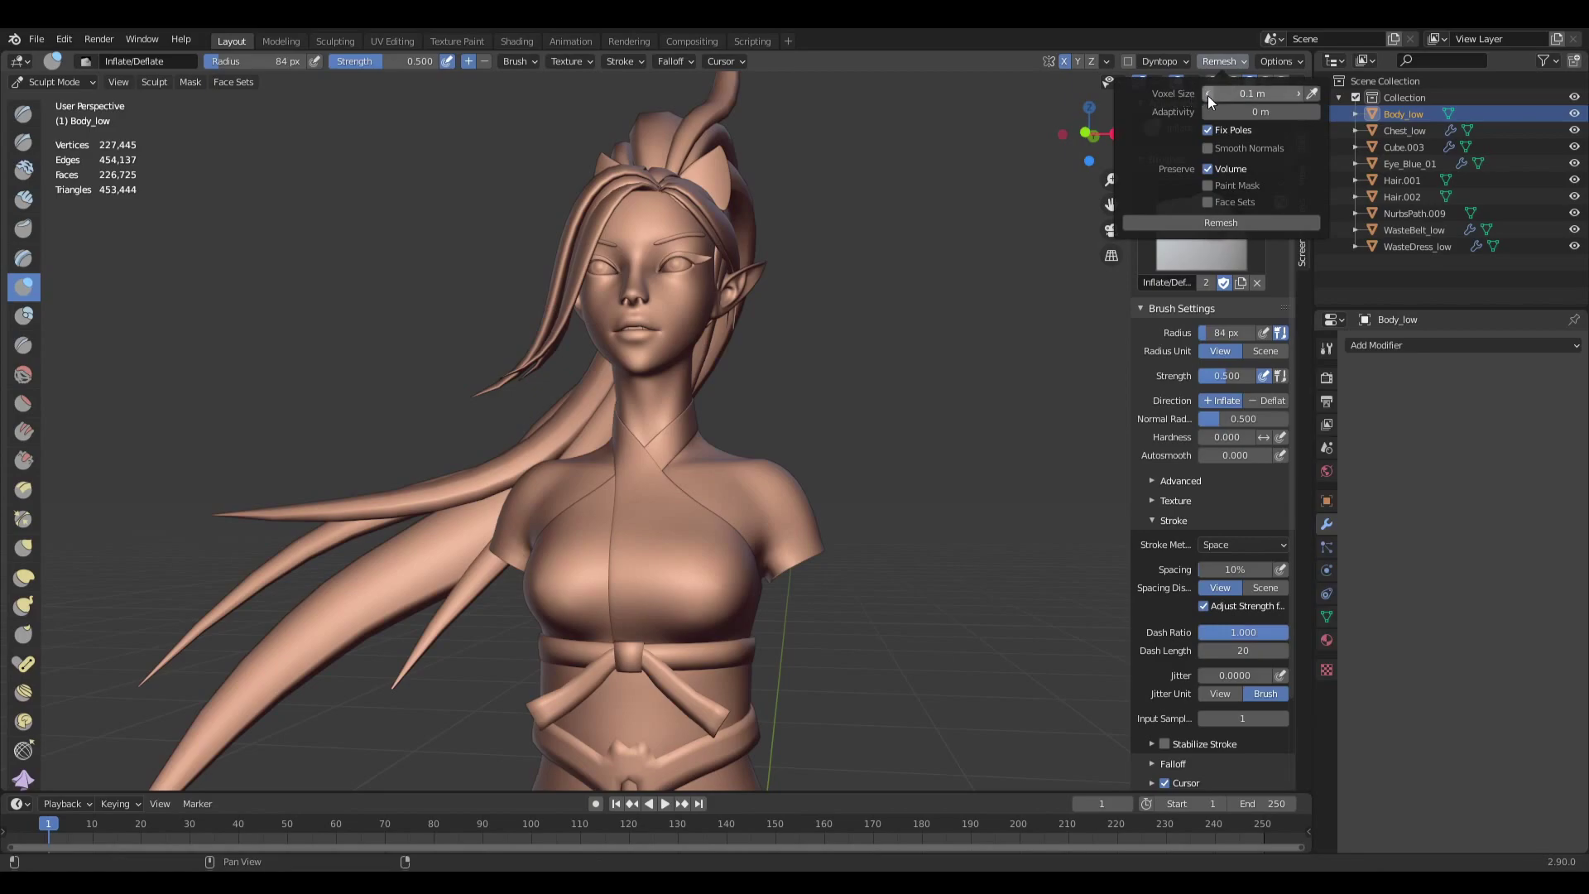
left_click(1182, 61)
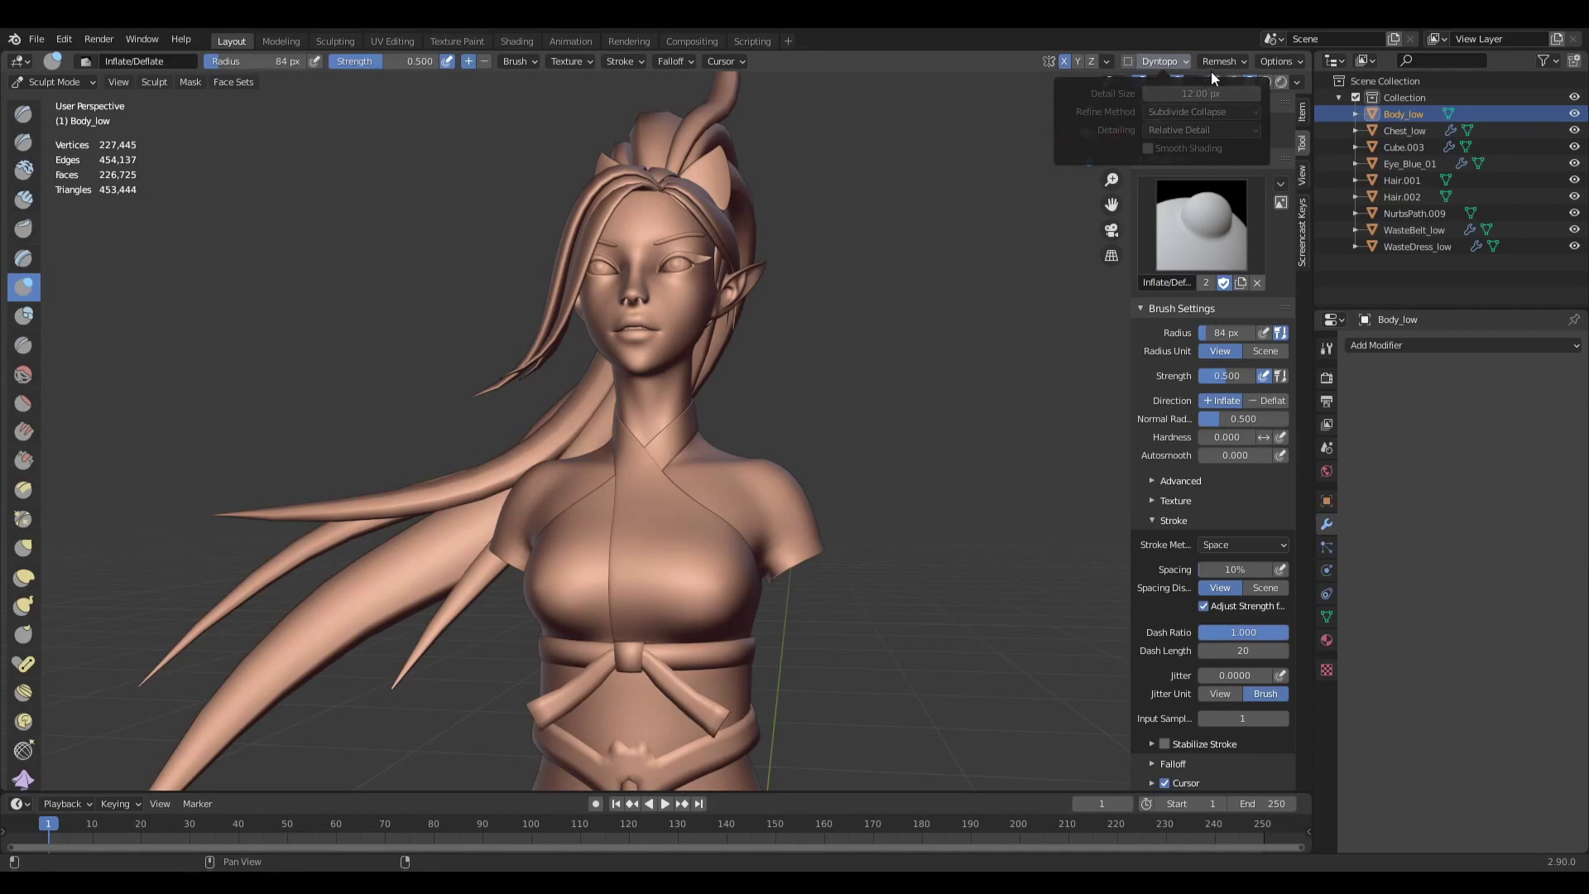
mouse_move(1011, 372)
middle_mouse_down()
mouse_move(1003, 399)
mouse_move(980, 380)
middle_mouse_up()
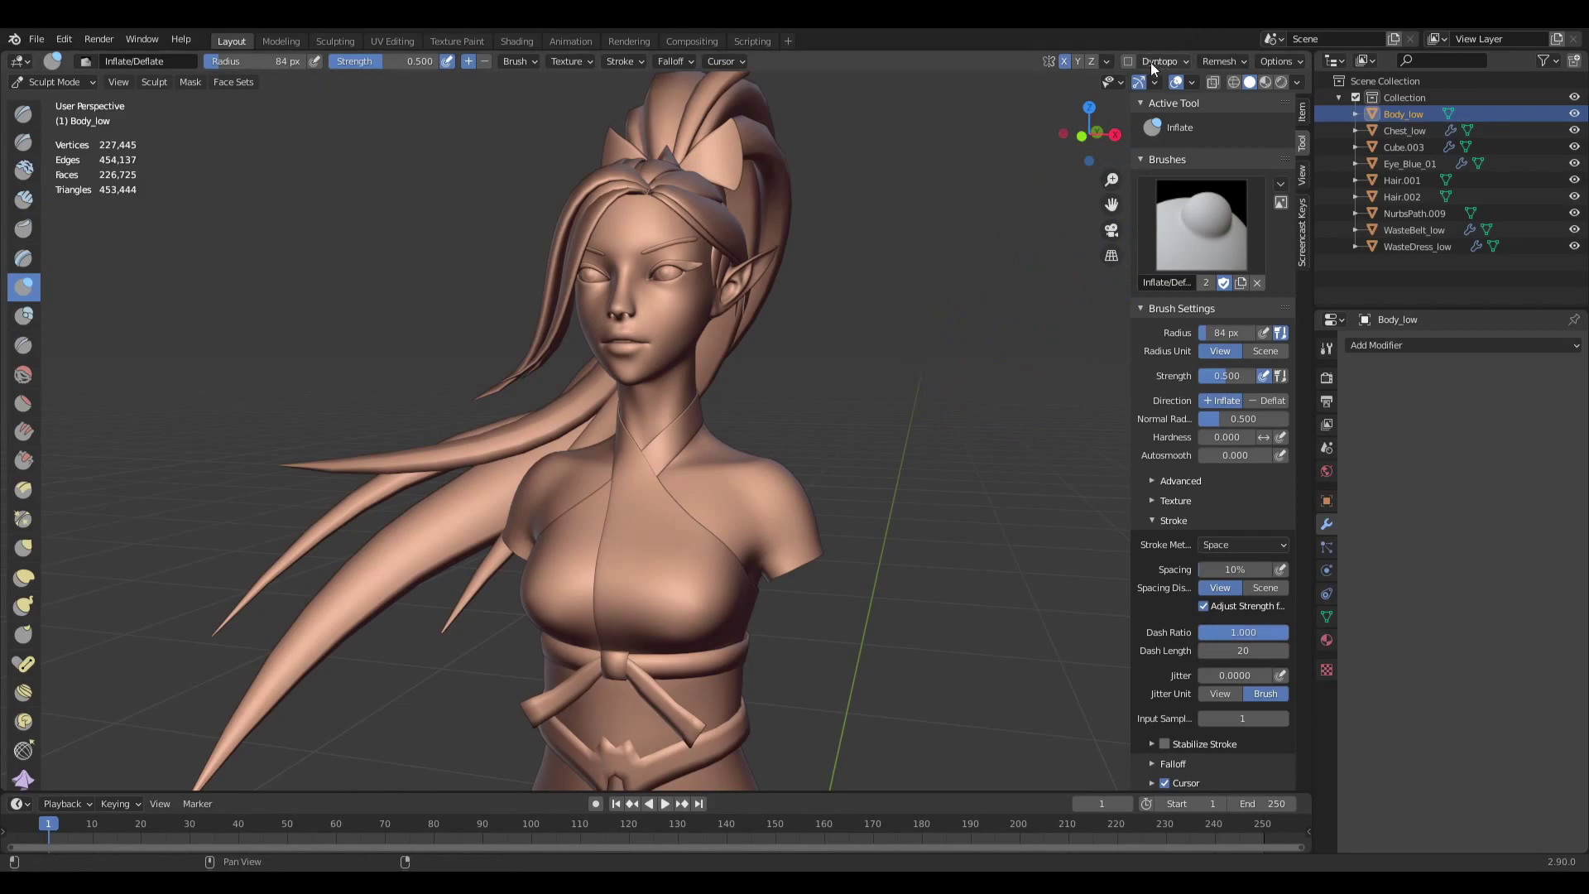
middle_click_drag(965, 409, 944, 442)
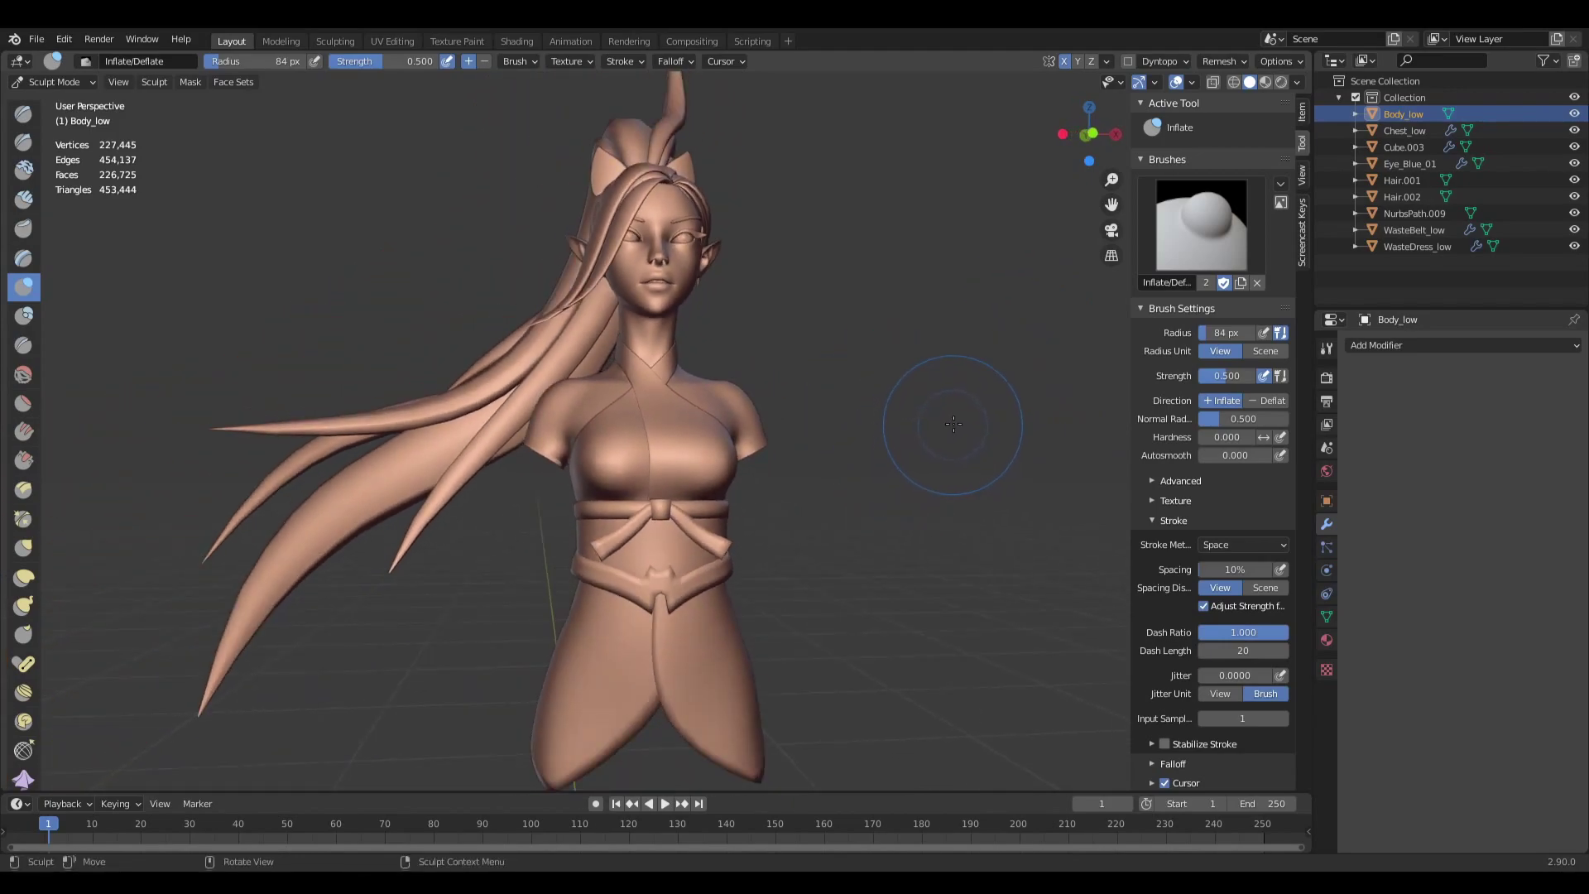
left_click(1219, 63)
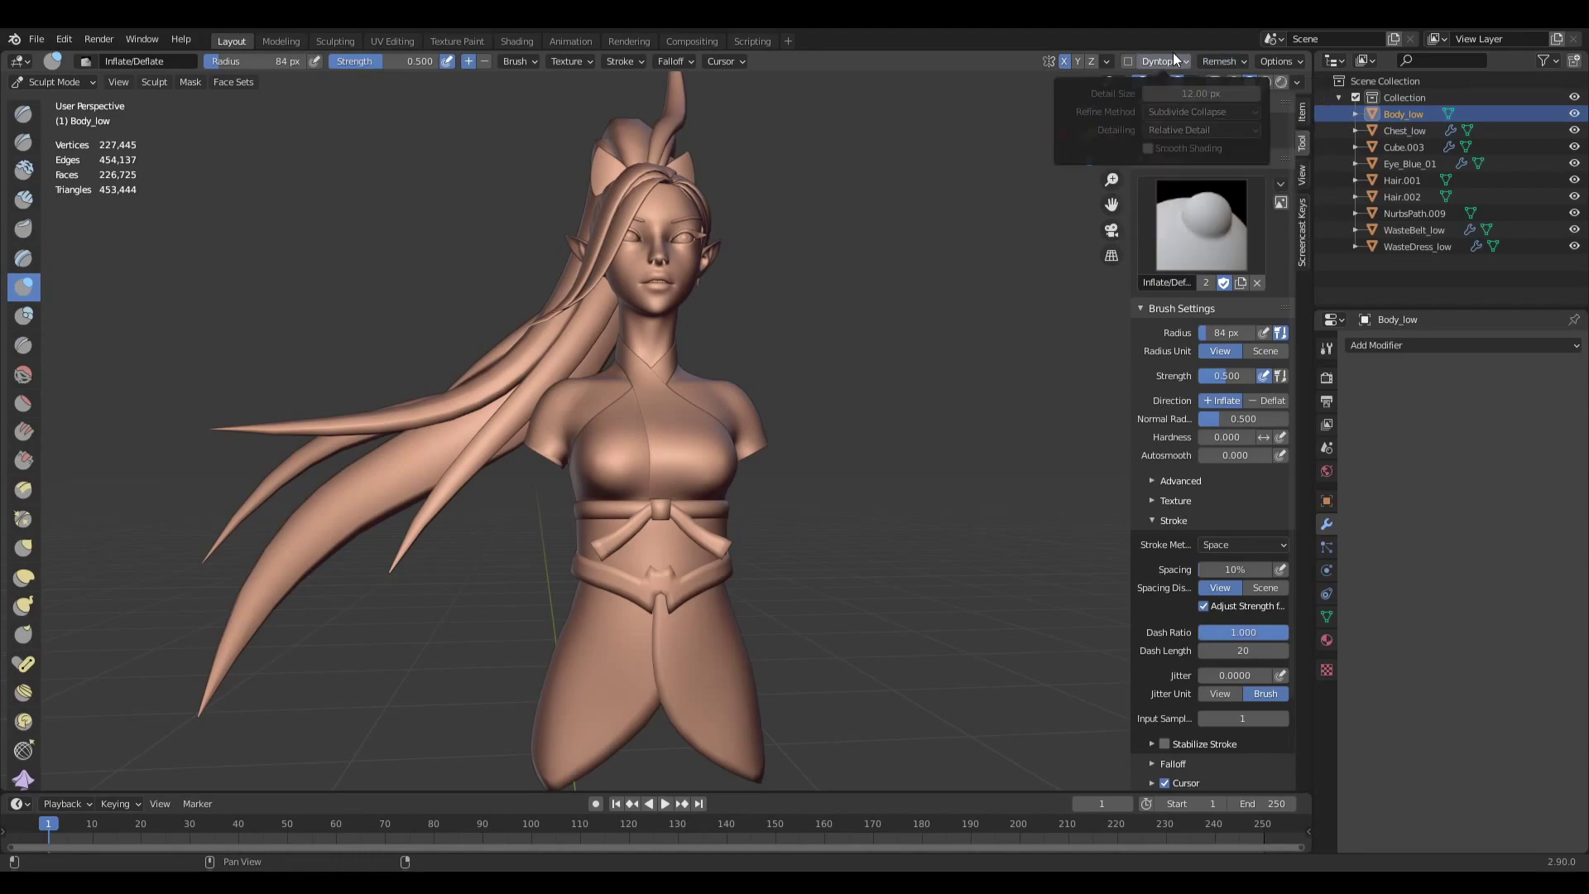
Enable Dyntopo on the Body_low mesh and show its settings.
middle_click_drag(962, 371, 978, 445)
scroll(977, 445, "up", 4)
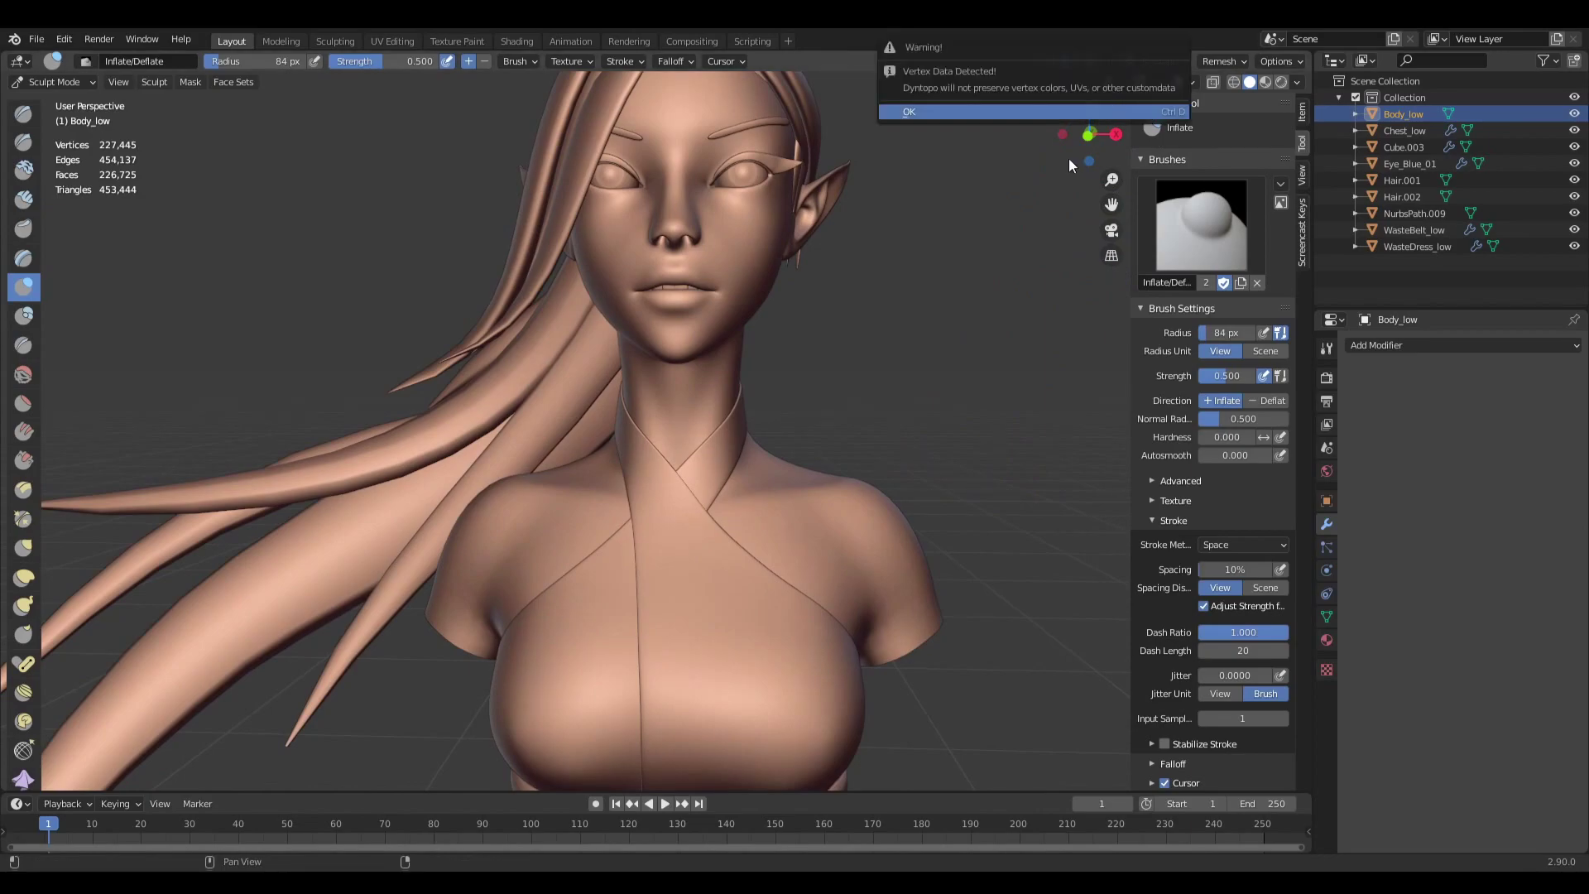
left_click(1128, 62)
left_click(1162, 62)
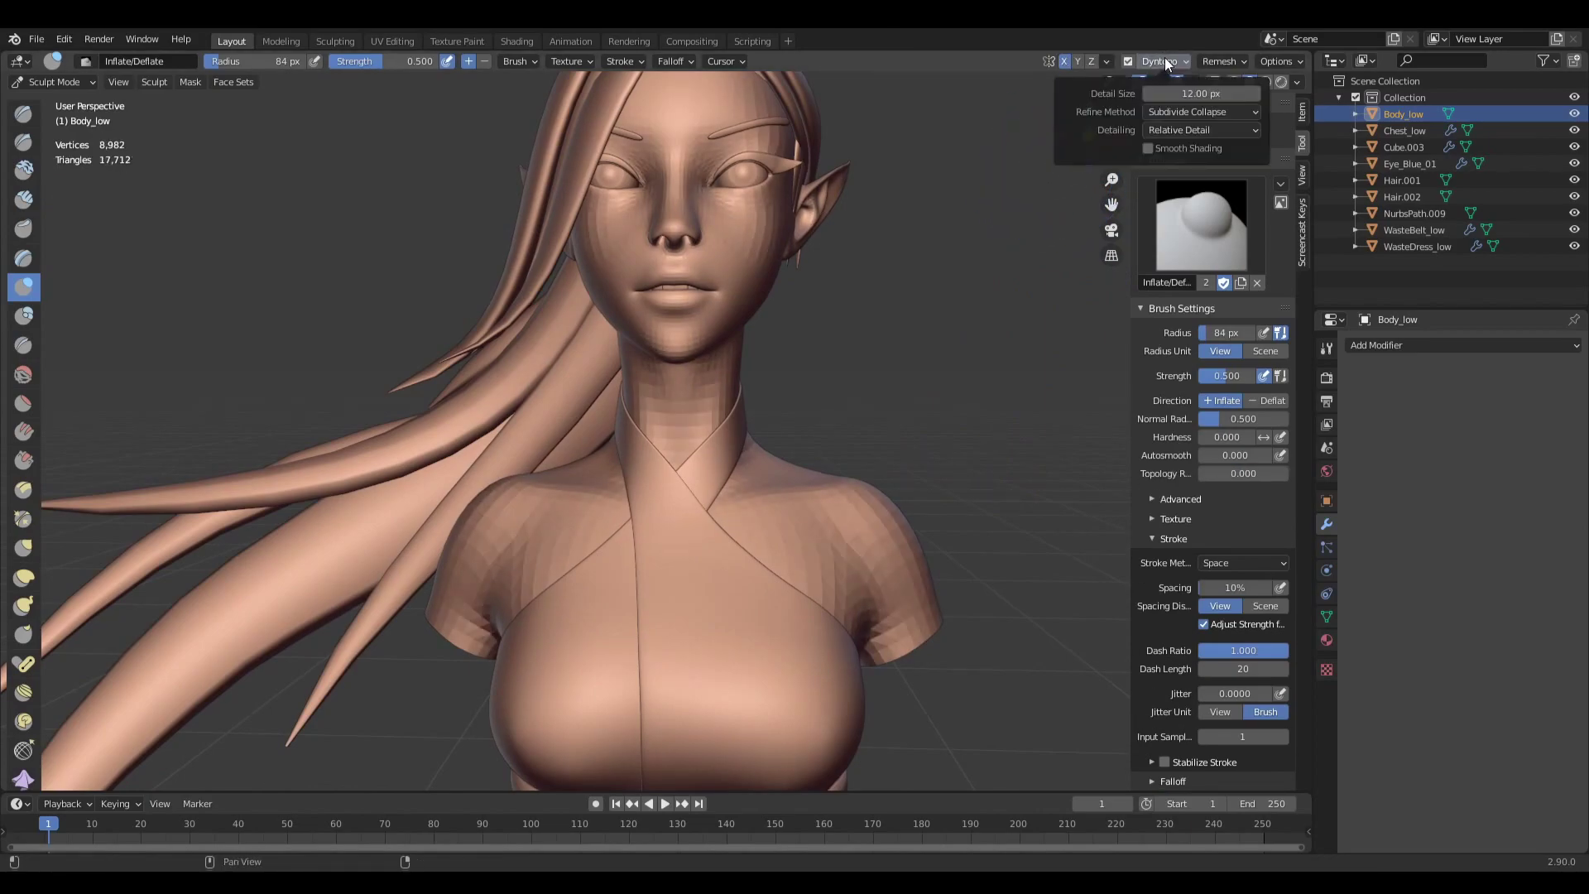
Switch to the Clay Strips brush and set its radius to 45 px for working on the face.
middle_click_drag(940, 241, 904, 340, "shift")
scroll(904, 340, "up", 4)
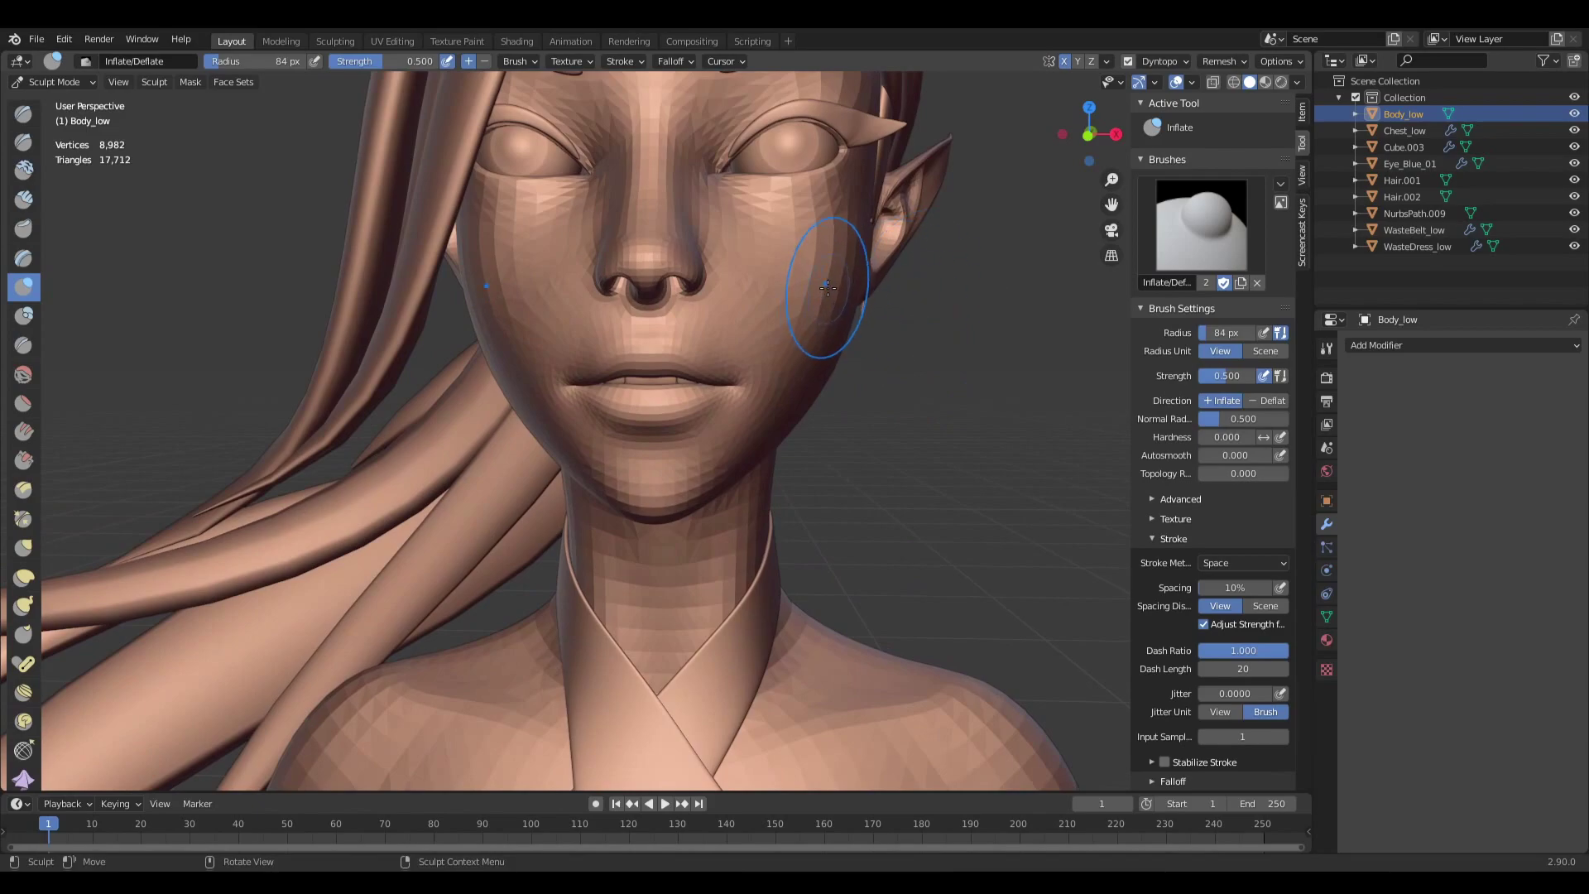
key("f")
left_click(788, 273)
mouse_move(786, 290)
middle_mouse_down("shift")
mouse_move(781, 327)
mouse_move(737, 369)
middle_mouse_up("shift")
key("q")
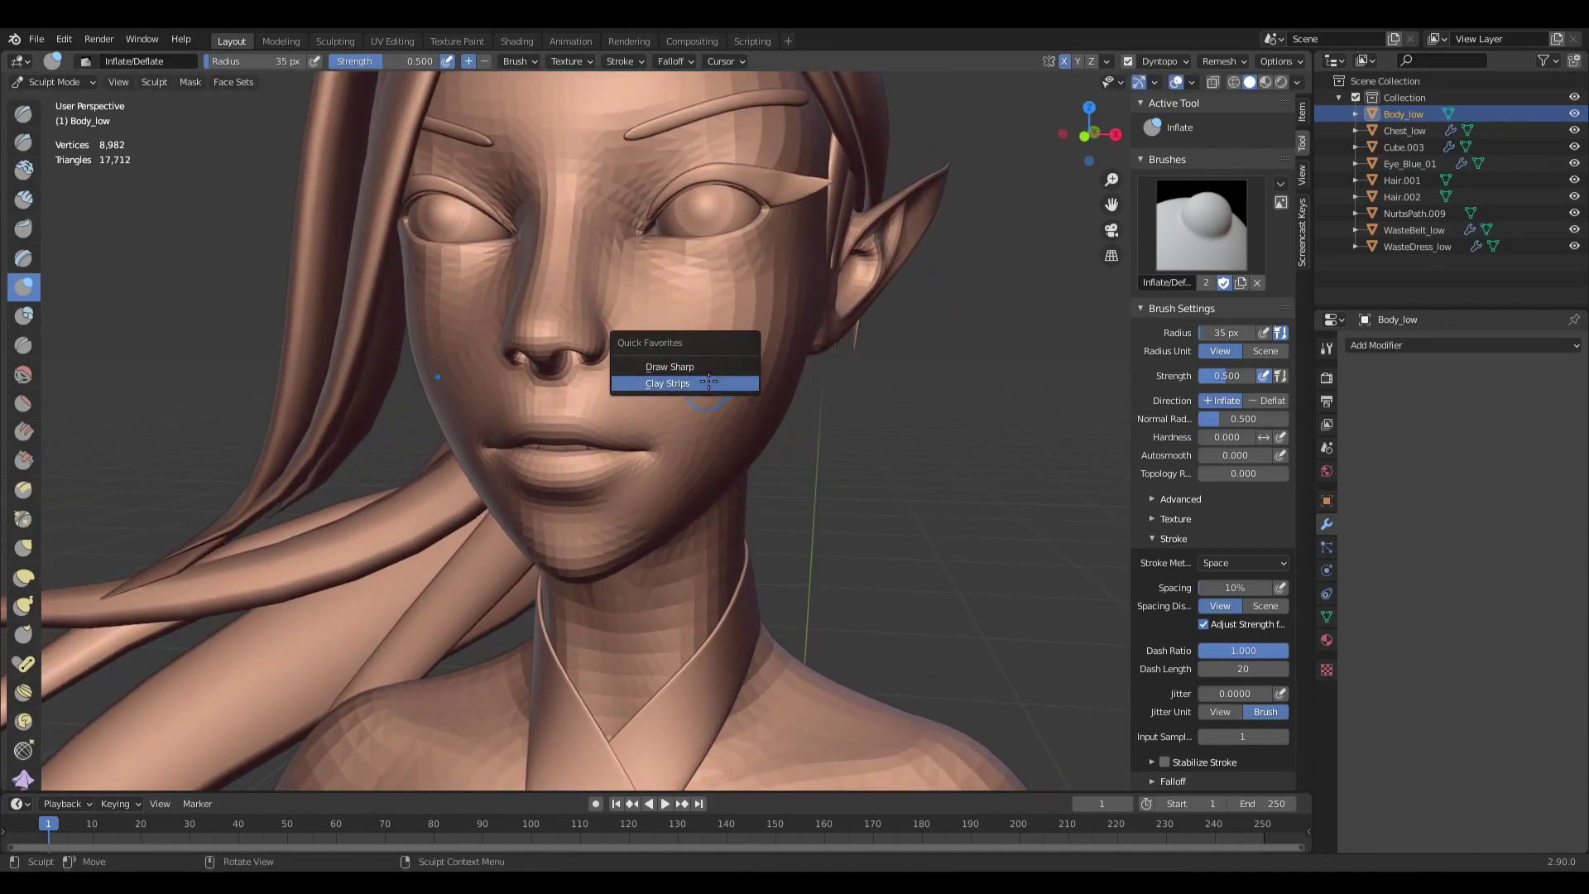
left_click(710, 381)
scroll(707, 372, "up", 1)
key("f")
left_click(751, 278)
Try adding and carving Clay Strips strokes on the cheek, and undo them.
mouse_move(712, 326)
left_mouse_down()
mouse_move(696, 362)
mouse_move(704, 347)
left_mouse_up()
mouse_move(739, 285)
left_mouse_down("ctrl")
mouse_move(755, 290)
mouse_move(709, 372)
mouse_move(720, 330)
mouse_move(738, 350)
mouse_move(710, 337)
mouse_move(720, 313)
mouse_move(709, 394)
mouse_move(705, 362)
mouse_move(745, 398)
left_mouse_up("ctrl")
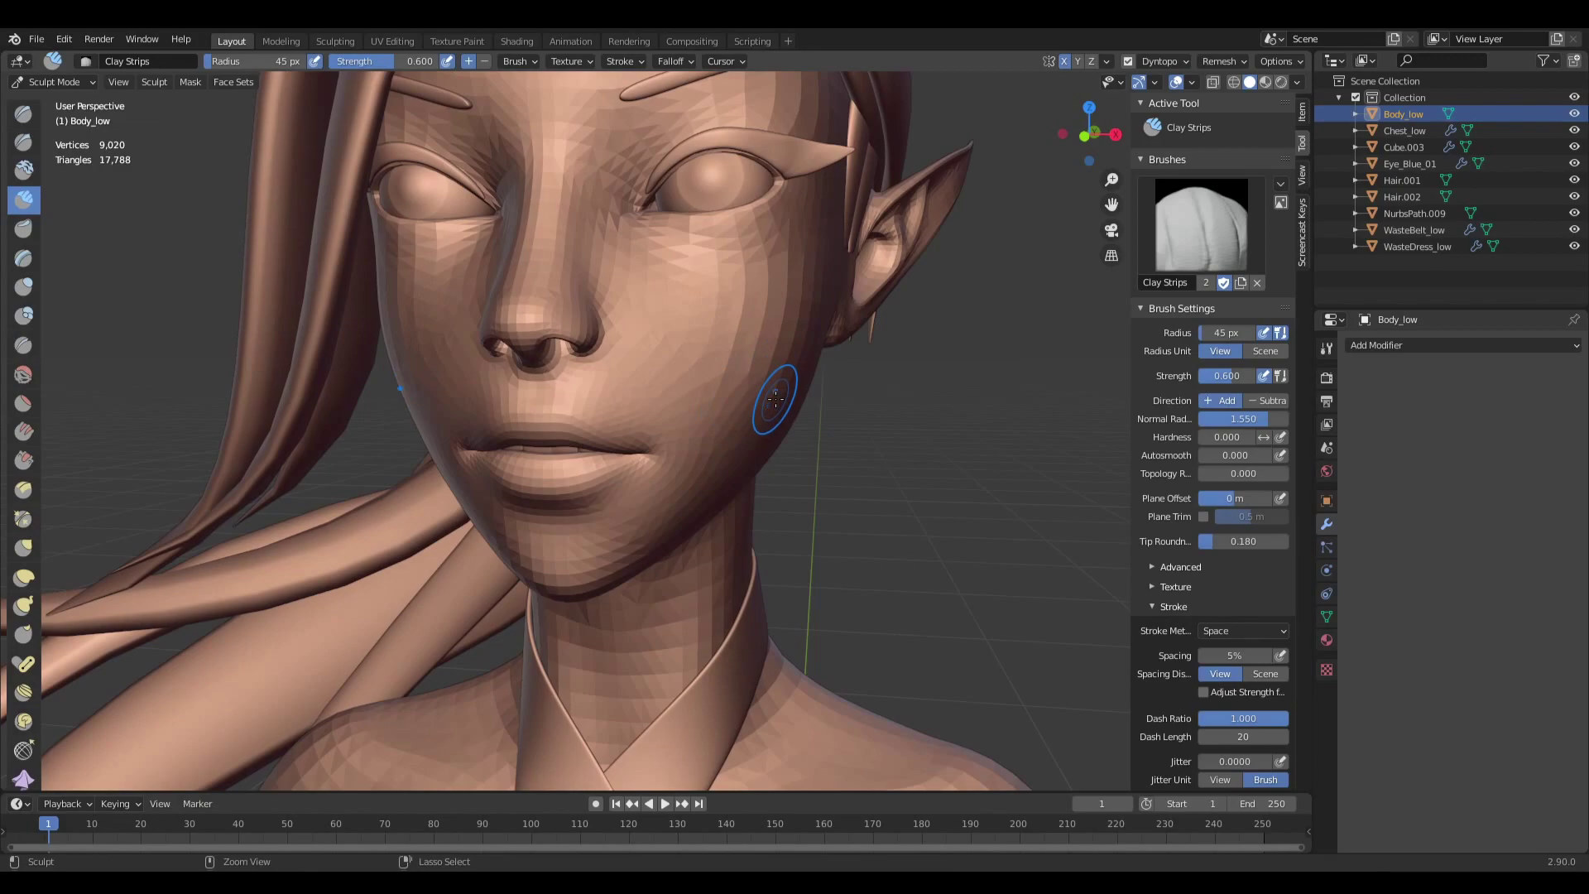
key("ctrl+z")
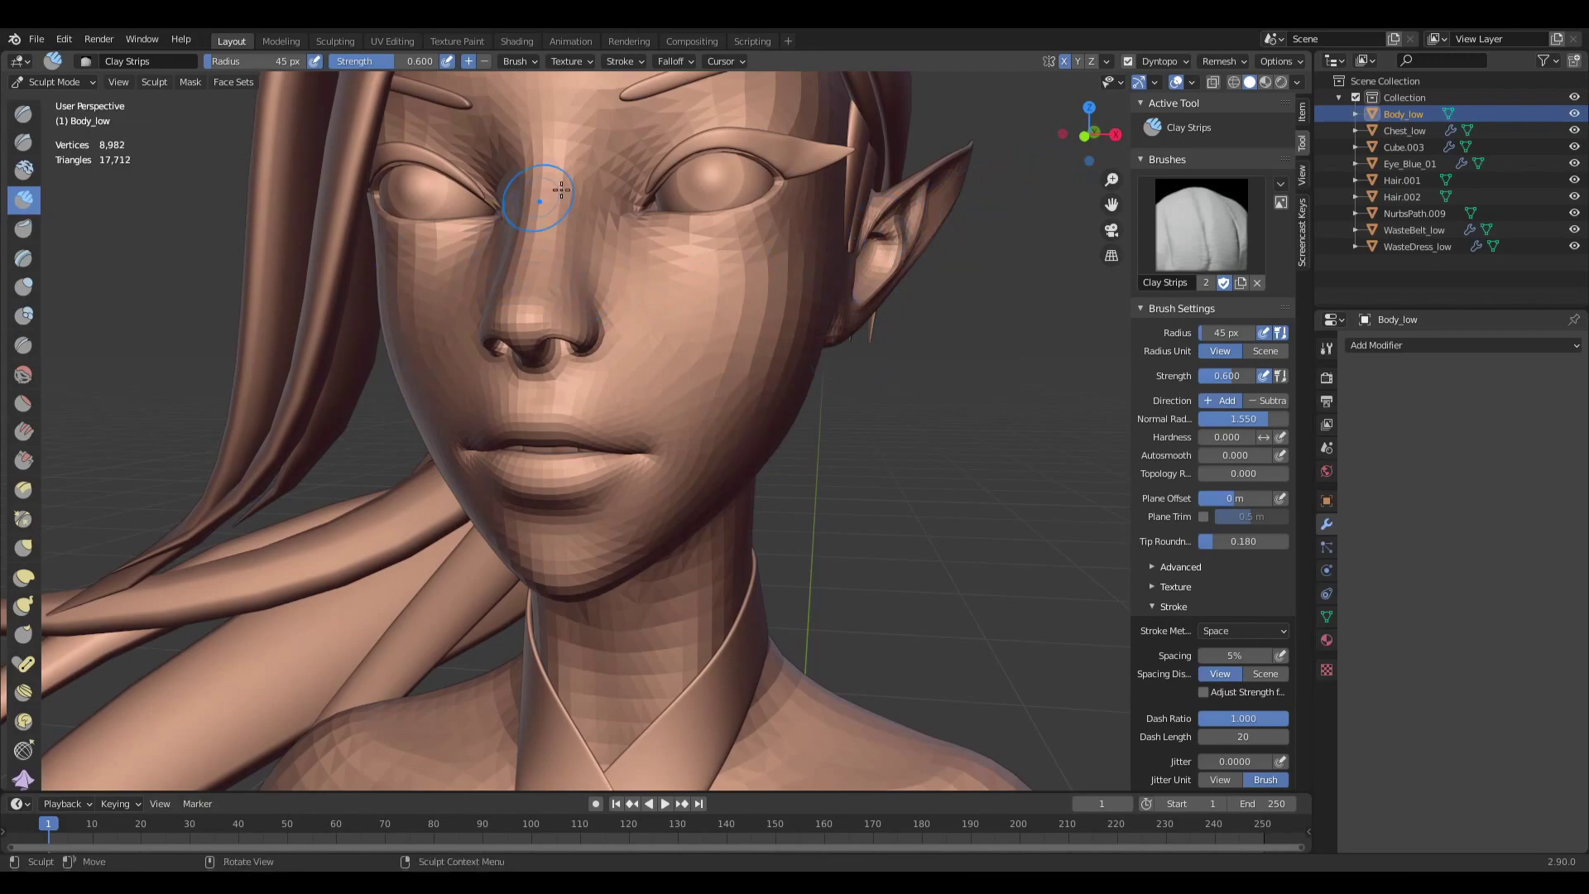
Set the Dyntopo detailing to Constant Detail with a resolution of 40.
left_click(1193, 81)
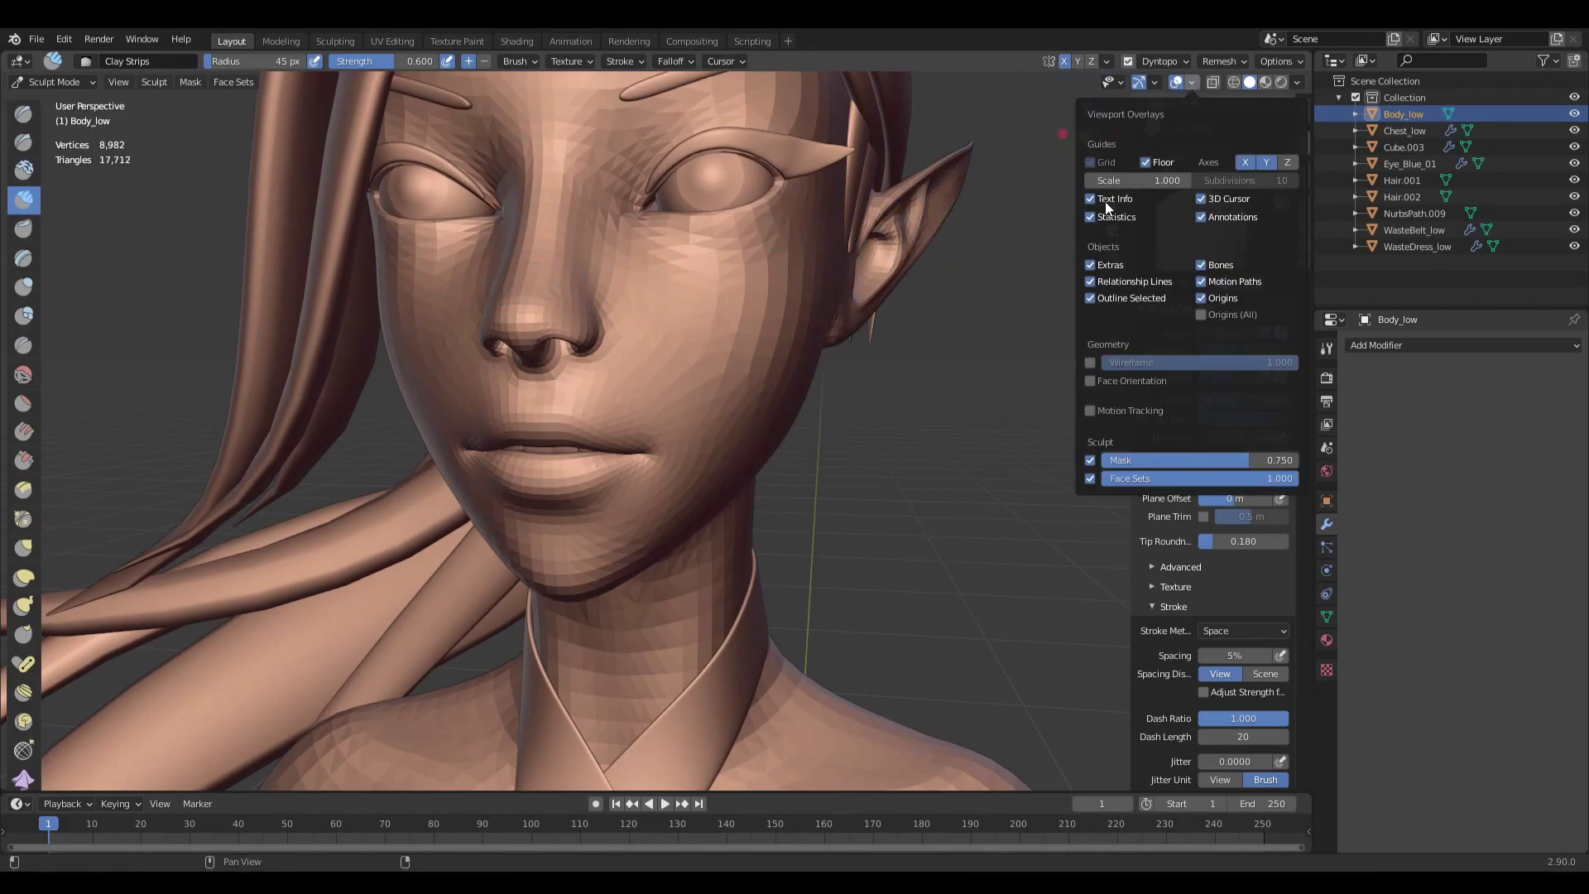
left_click(1163, 61)
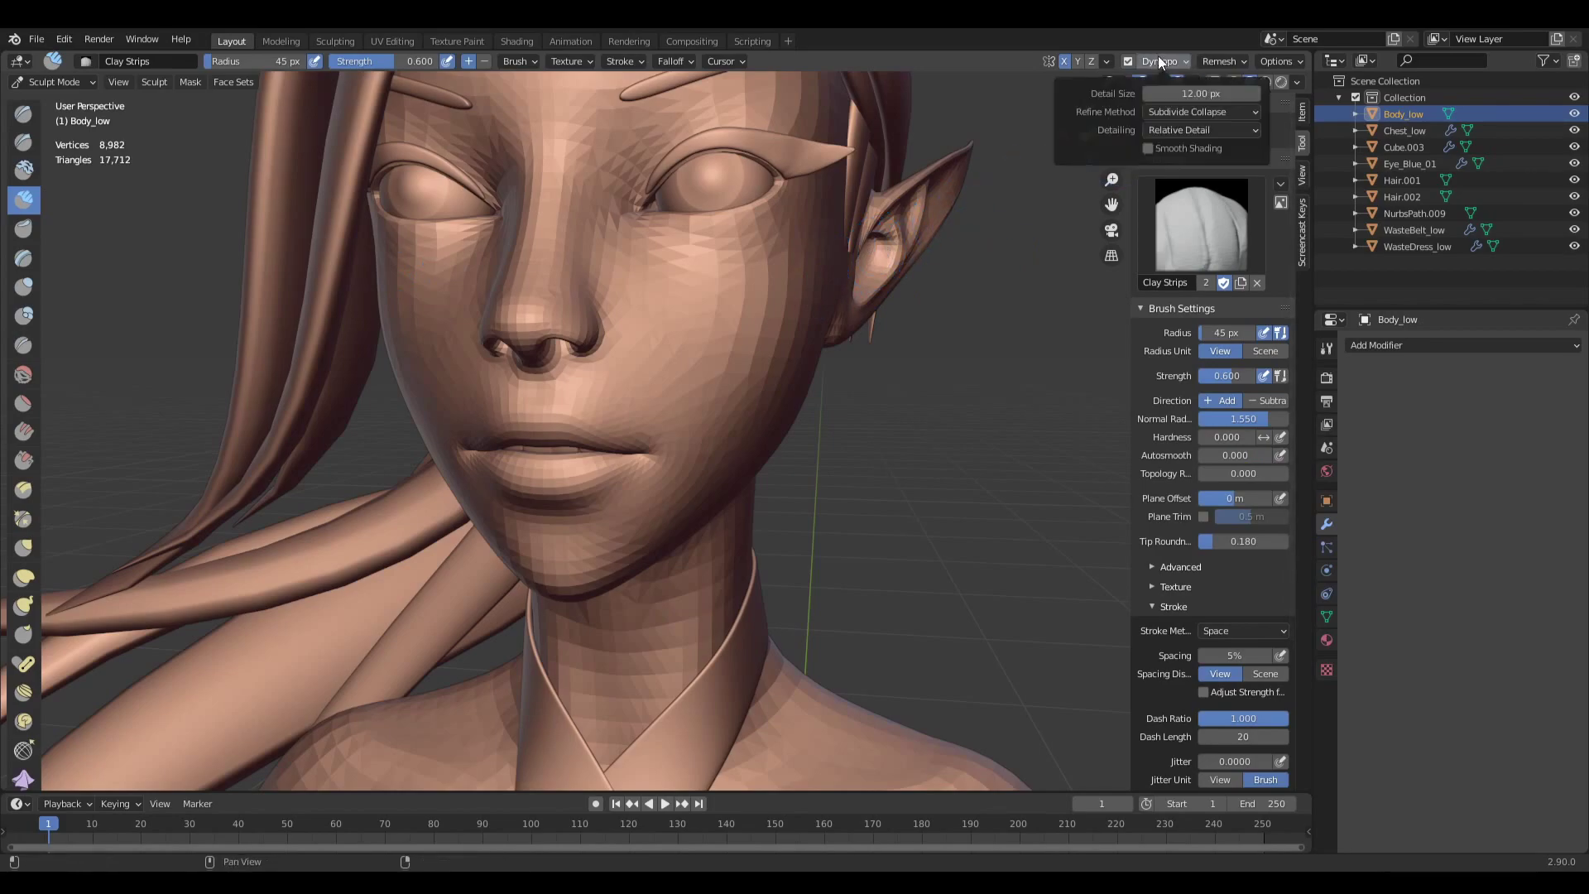
left_click(1185, 130)
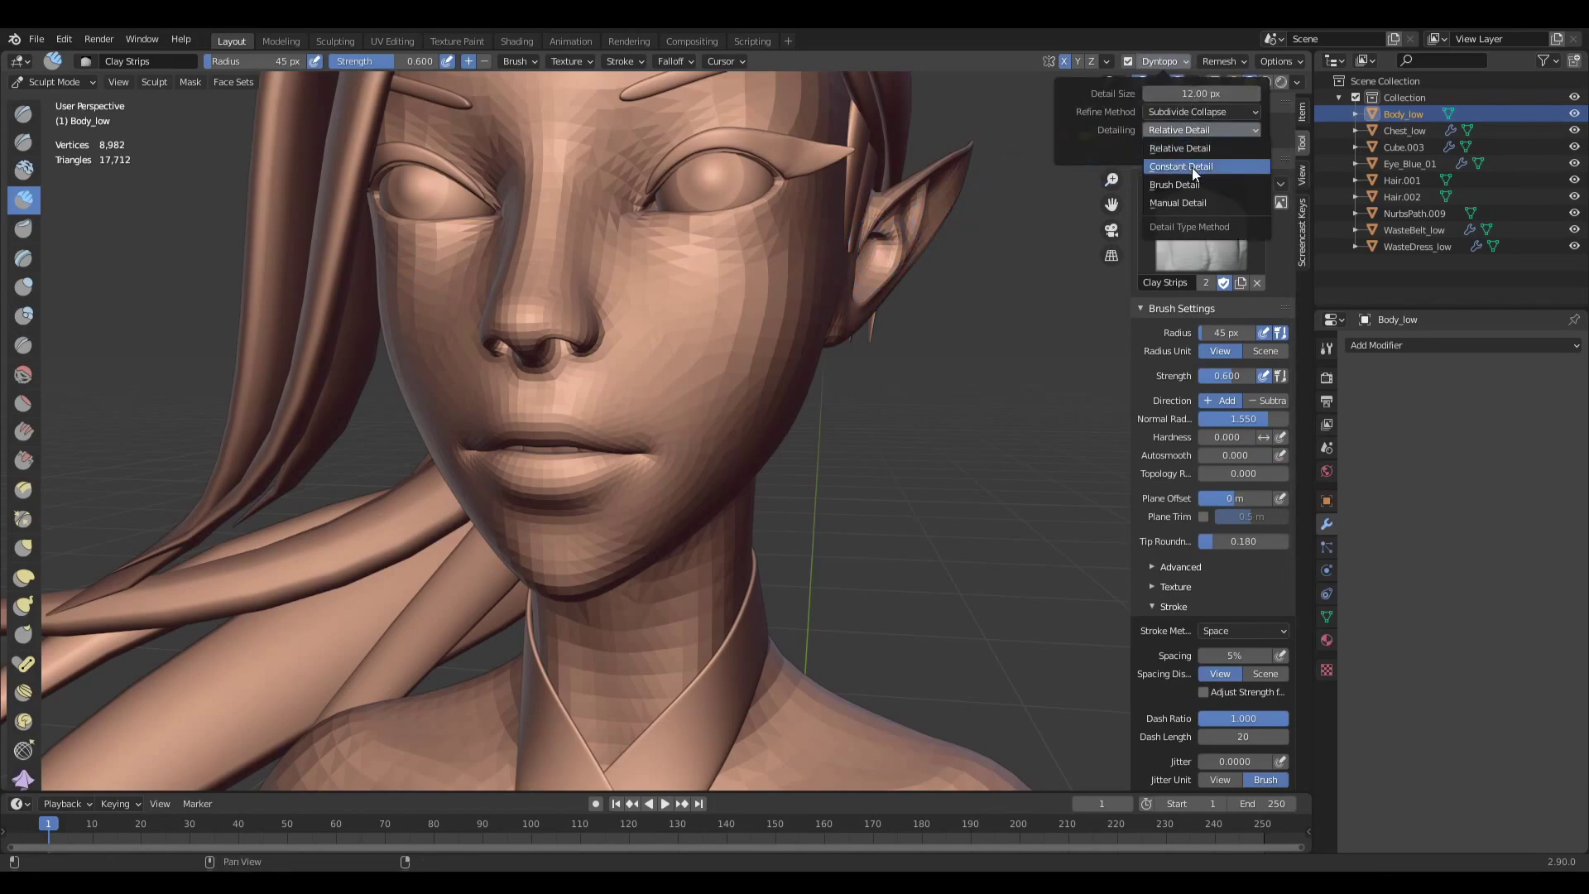
left_click(1190, 167)
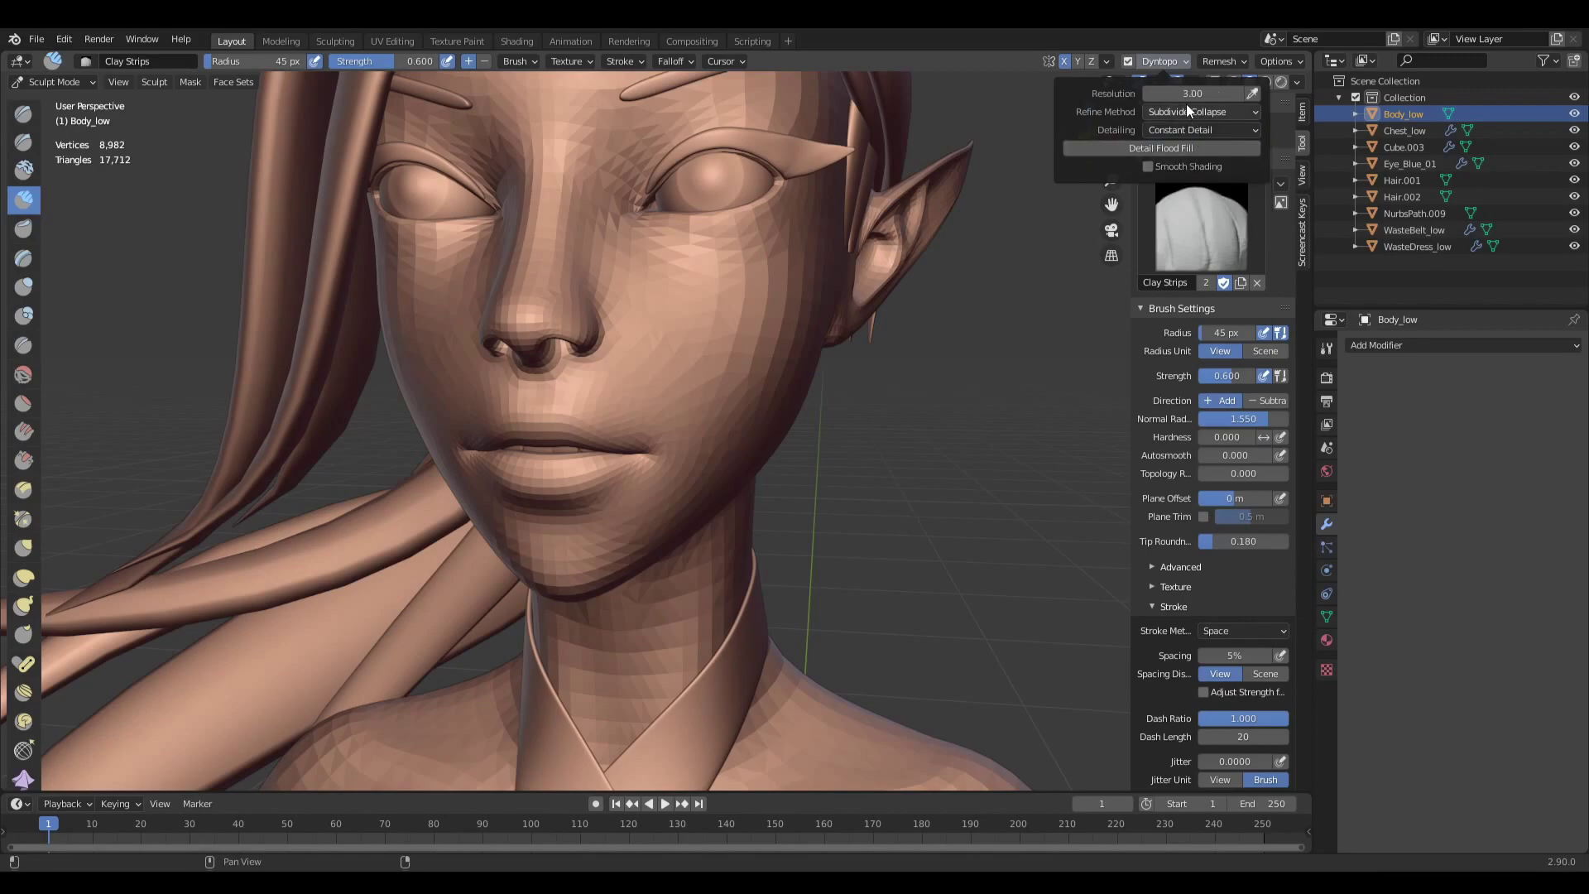
left_click(1193, 93)
type("40f")
Enlarge the Clay Strips brush radius to 88 px over the cheek.
left_click(693, 340)
middle_click_drag(710, 390, 711, 341, "ctrl")
key("f")
left_click(729, 332)
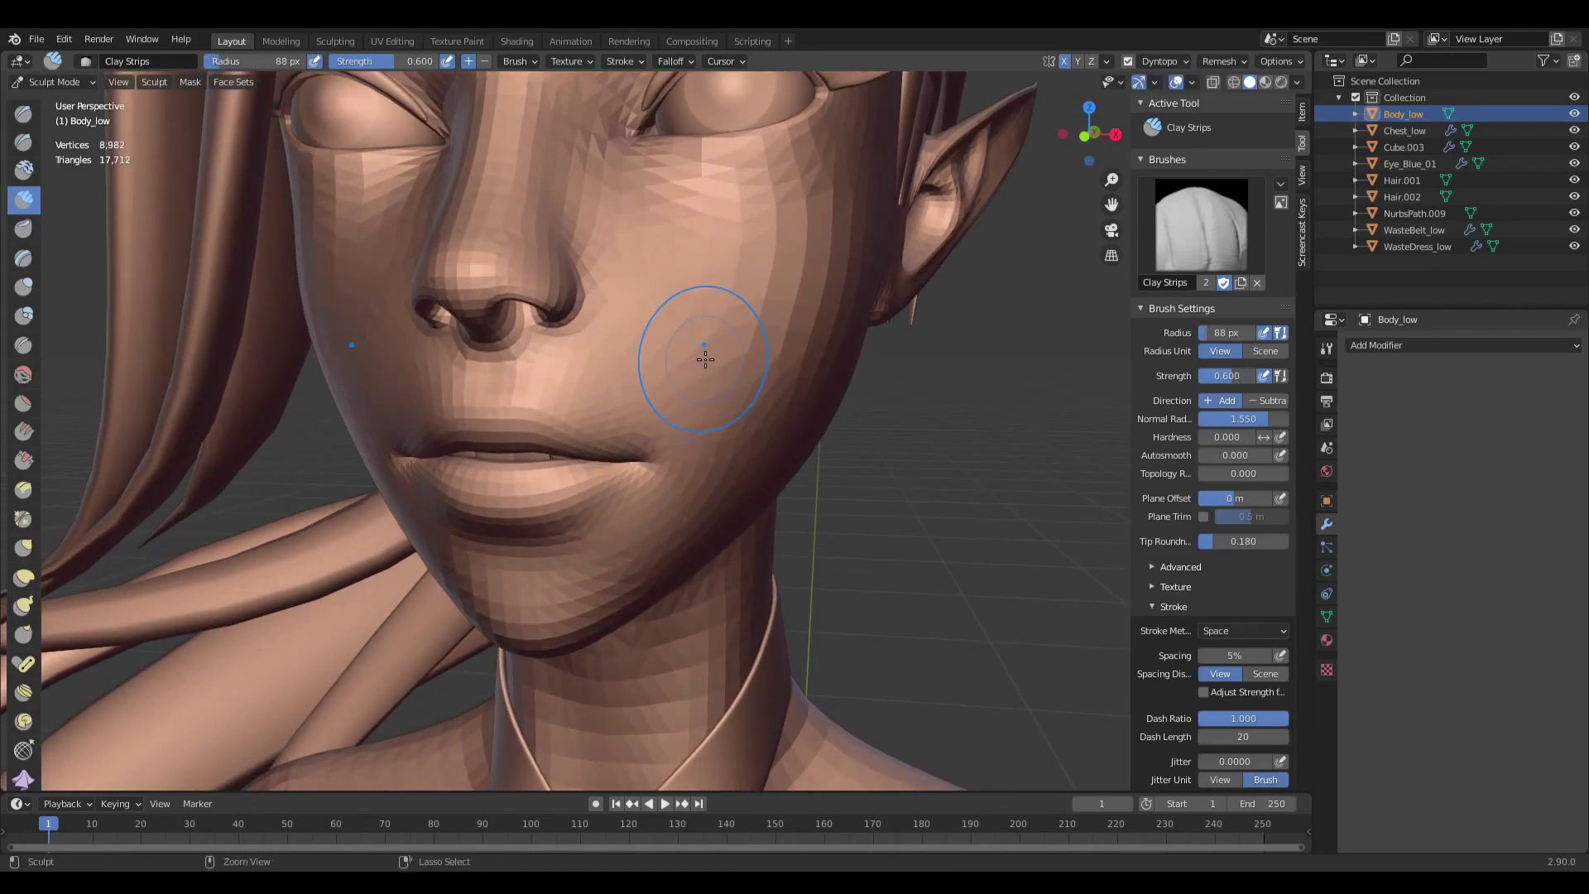
Set the Dyntopo resolution to 10, test a stroke on the cheek and undo it.
left_click(1179, 59)
left_click(1188, 91)
type("10")
key("Return")
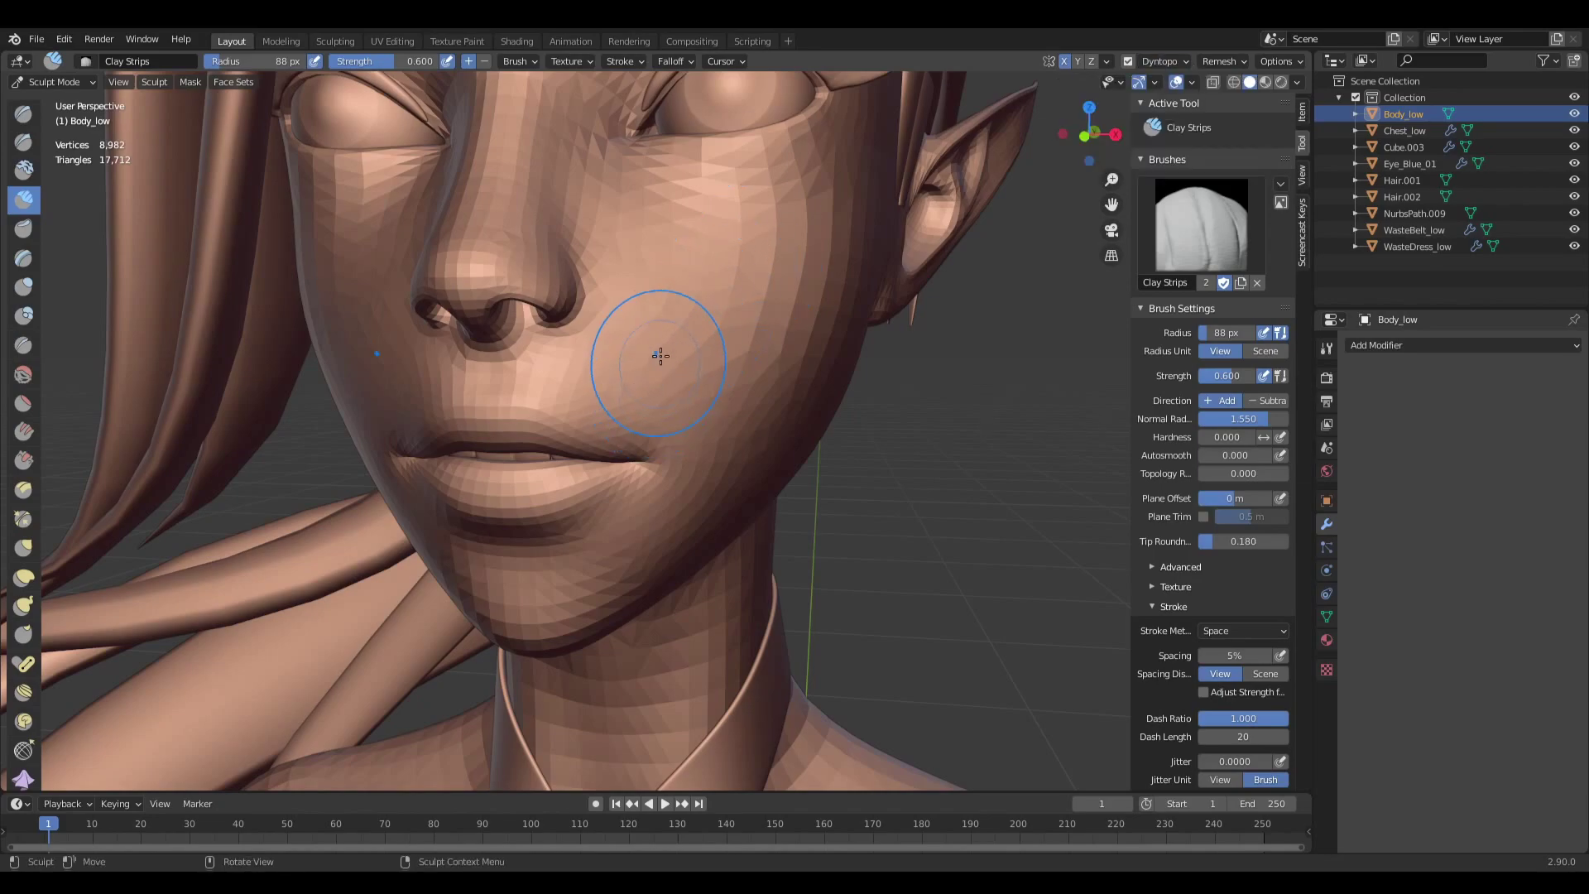
left_click_drag(695, 286, 689, 330)
key("ctrl+z")
Edit the constant-detail resolution again and try another Clay Strips stroke across the cheek.
left_click(1163, 61)
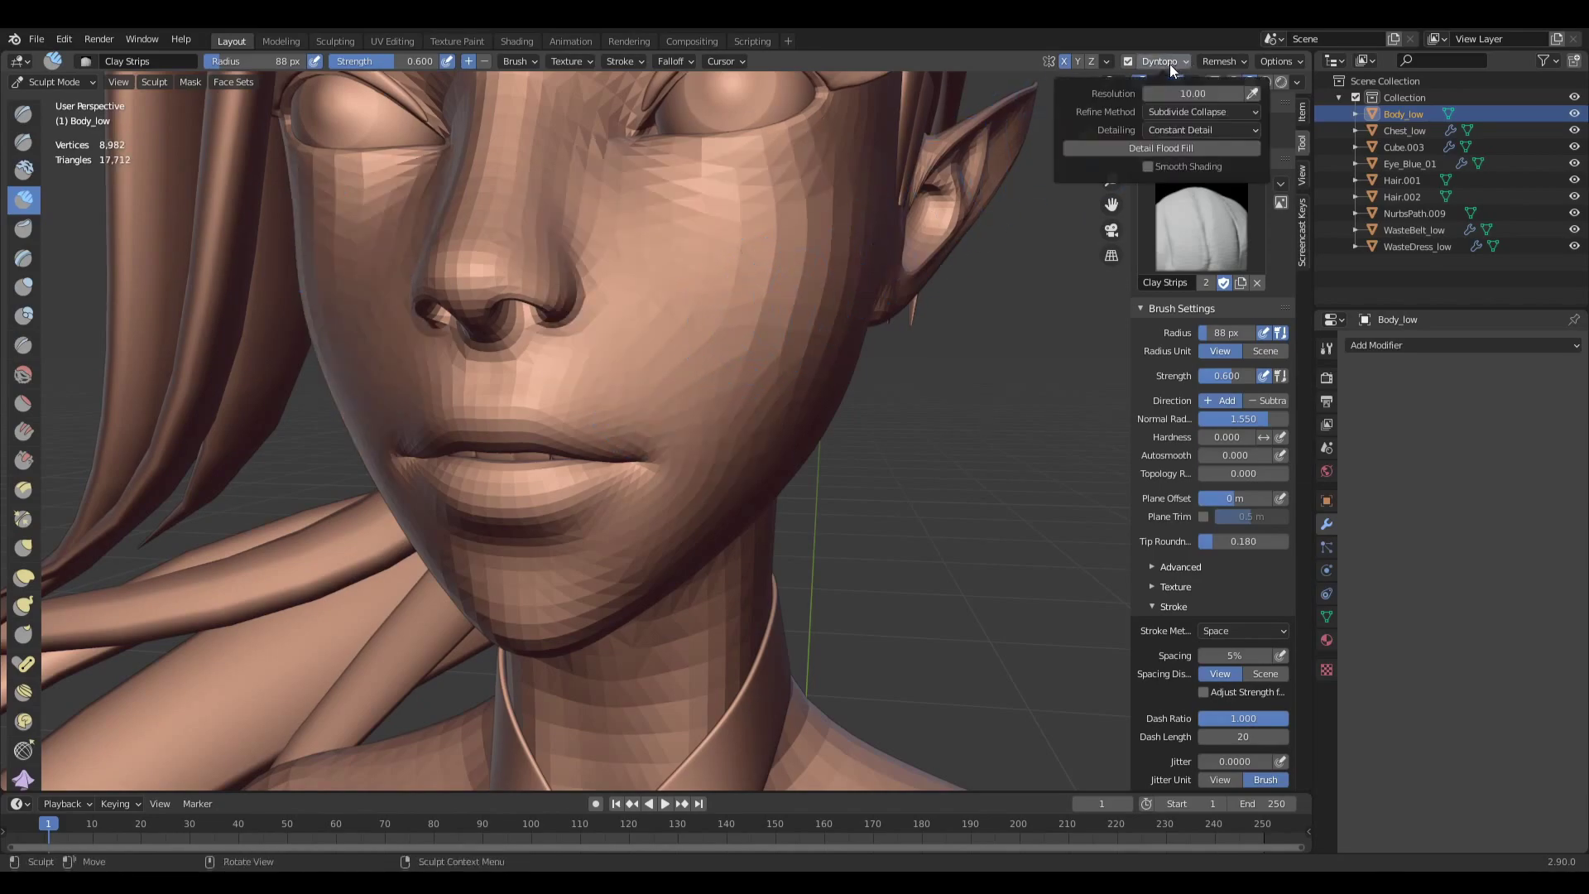
left_click(1186, 93)
key("BackSpace")
key("BackSpace")
key("BackSpace")
mouse_move(691, 356)
left_mouse_down()
mouse_move(697, 260)
mouse_move(735, 278)
mouse_move(762, 330)
left_mouse_up()
left_click(762, 330)
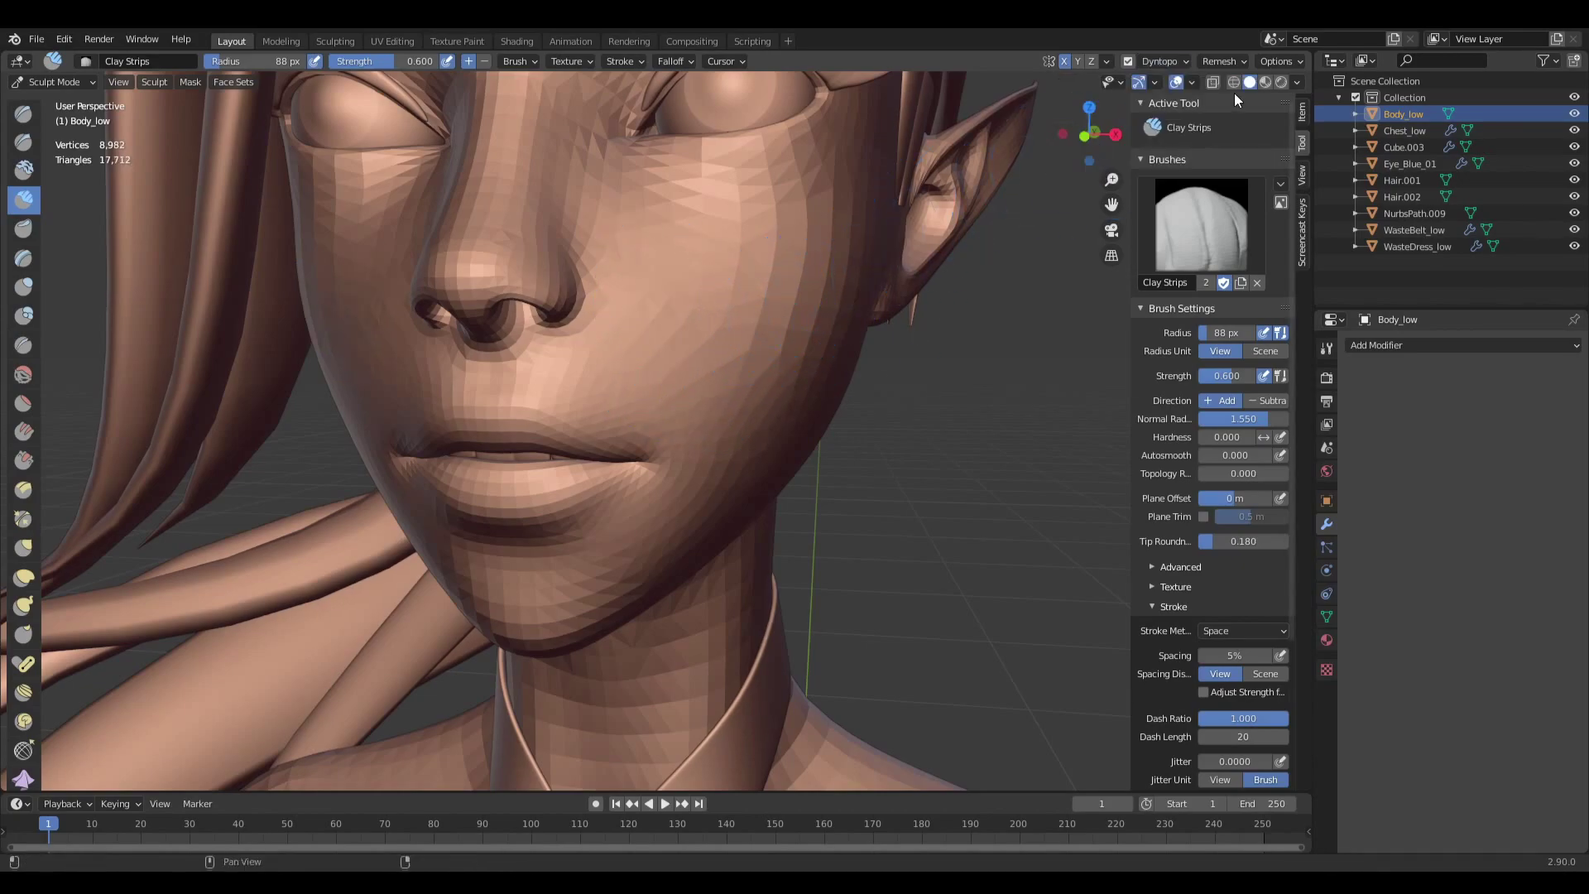
Set the Dyntopo constant-detail resolution to 2000.
left_click(1163, 60)
left_click(1192, 94)
type("2")
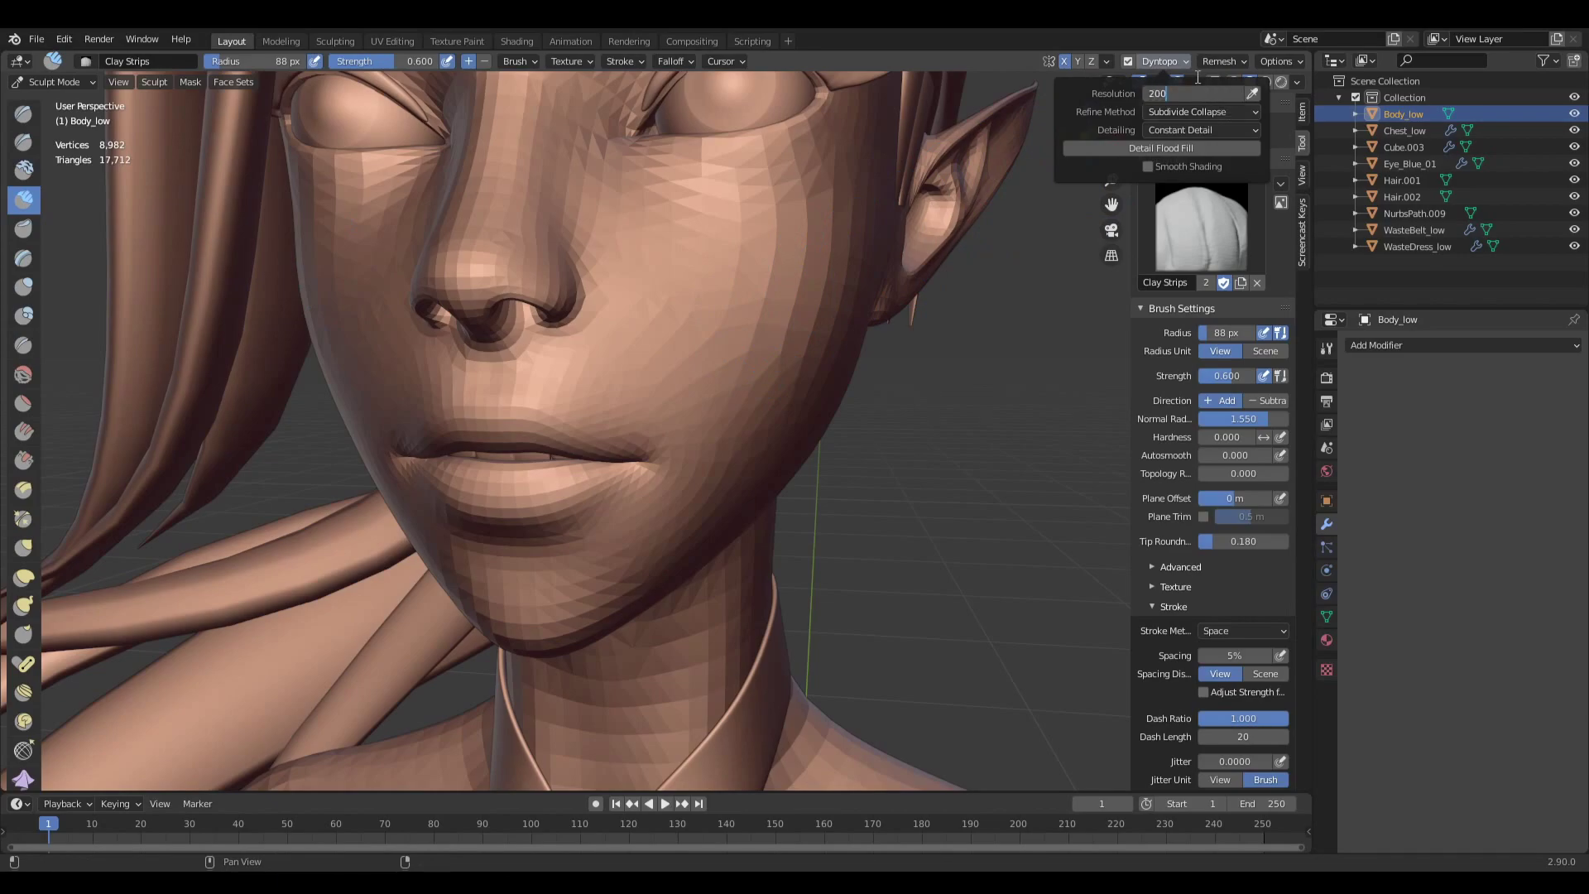
Try several Clay Strips strokes down the cheek at the high resolution, undoing each of them.
left_click_drag(743, 250, 695, 367)
key("ctrl+z")
left_click_drag(740, 258, 699, 383)
key("ctrl+z")
key("ctrl+z")
key("ctrl+z")
key("ctrl+z")
key("ctrl+z")
key("ctrl+z")
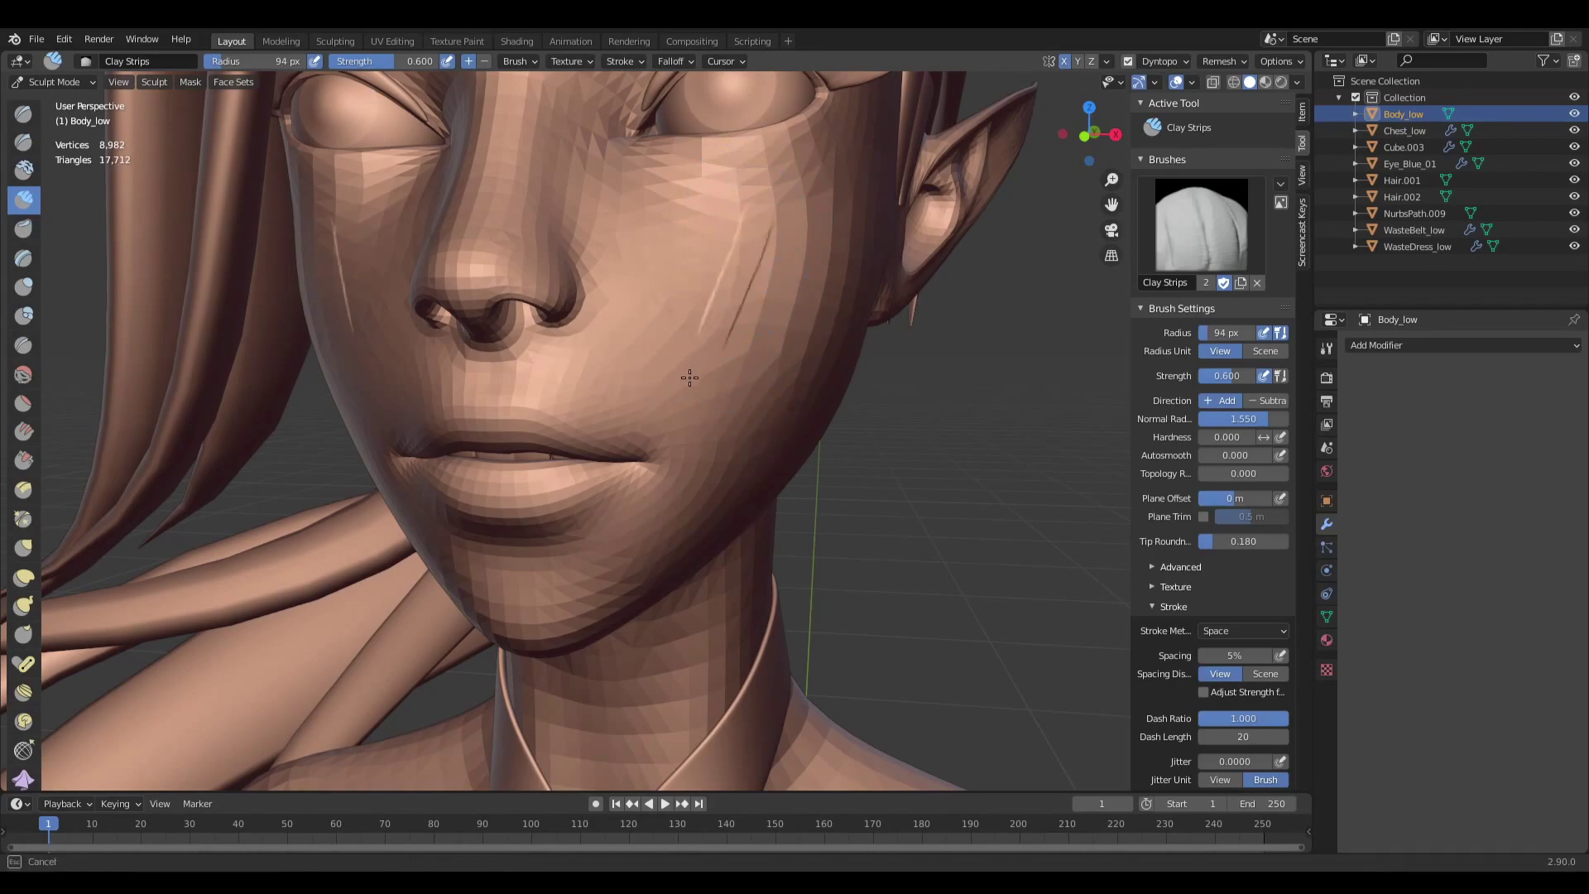
left_click_drag(733, 238, 694, 369)
key("ctrl+z")
Sculpt fine diagonal Clay Strips ridges down the cheek and enlarge the brush radius to 129 px.
mouse_move(742, 228)
left_mouse_down()
mouse_move(675, 376)
mouse_move(712, 314)
mouse_move(712, 260)
mouse_move(643, 378)
mouse_move(739, 308)
mouse_move(676, 415)
left_mouse_up()
key("bracketright")
key("bracketright")
key("bracketright")
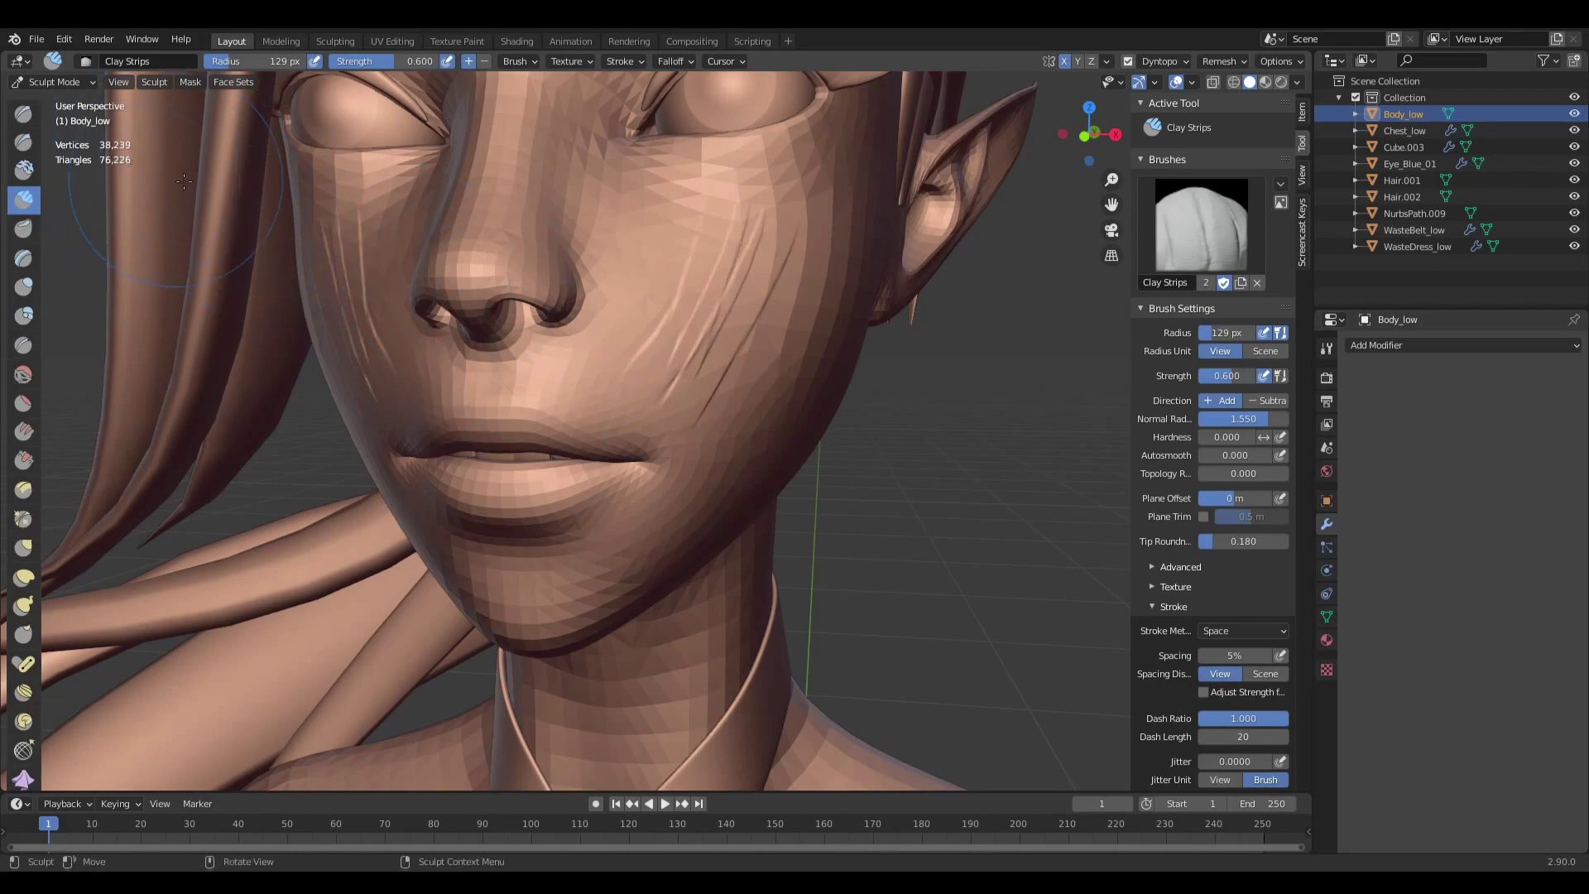
mouse_move(674, 235)
left_mouse_down()
mouse_move(595, 393)
mouse_move(698, 237)
mouse_move(718, 256)
left_mouse_up()
left_click_drag(739, 330, 728, 333, "shift")
Switch to the Clay brush and set its radius to 150 px.
mouse_move(694, 341)
middle_mouse_down()
mouse_move(673, 369)
mouse_move(679, 338)
middle_mouse_up()
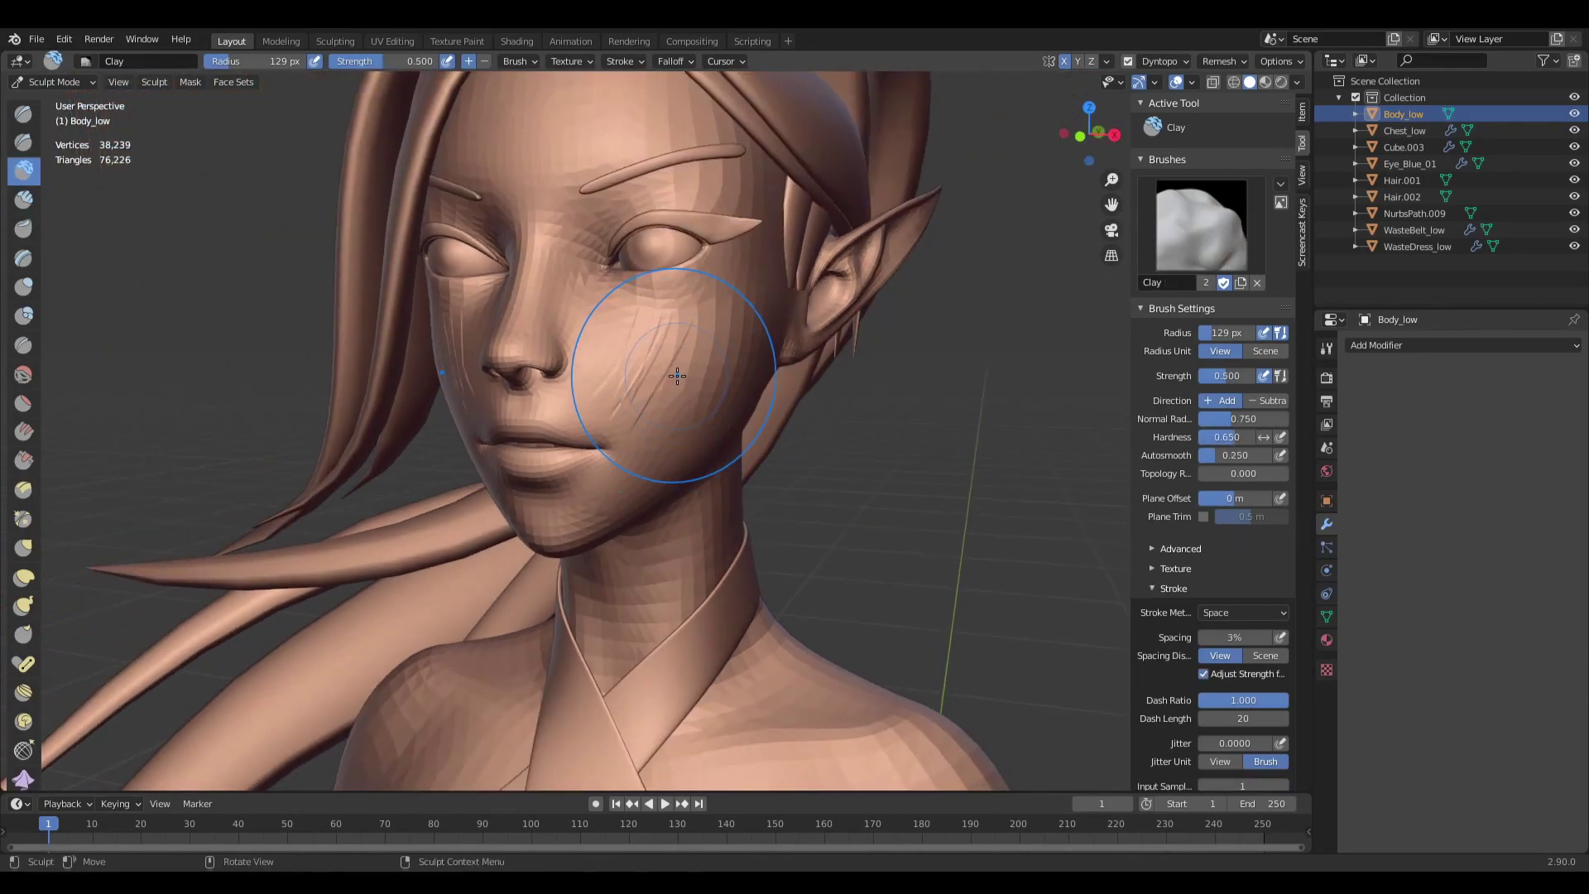
key("f")
left_click(703, 368)
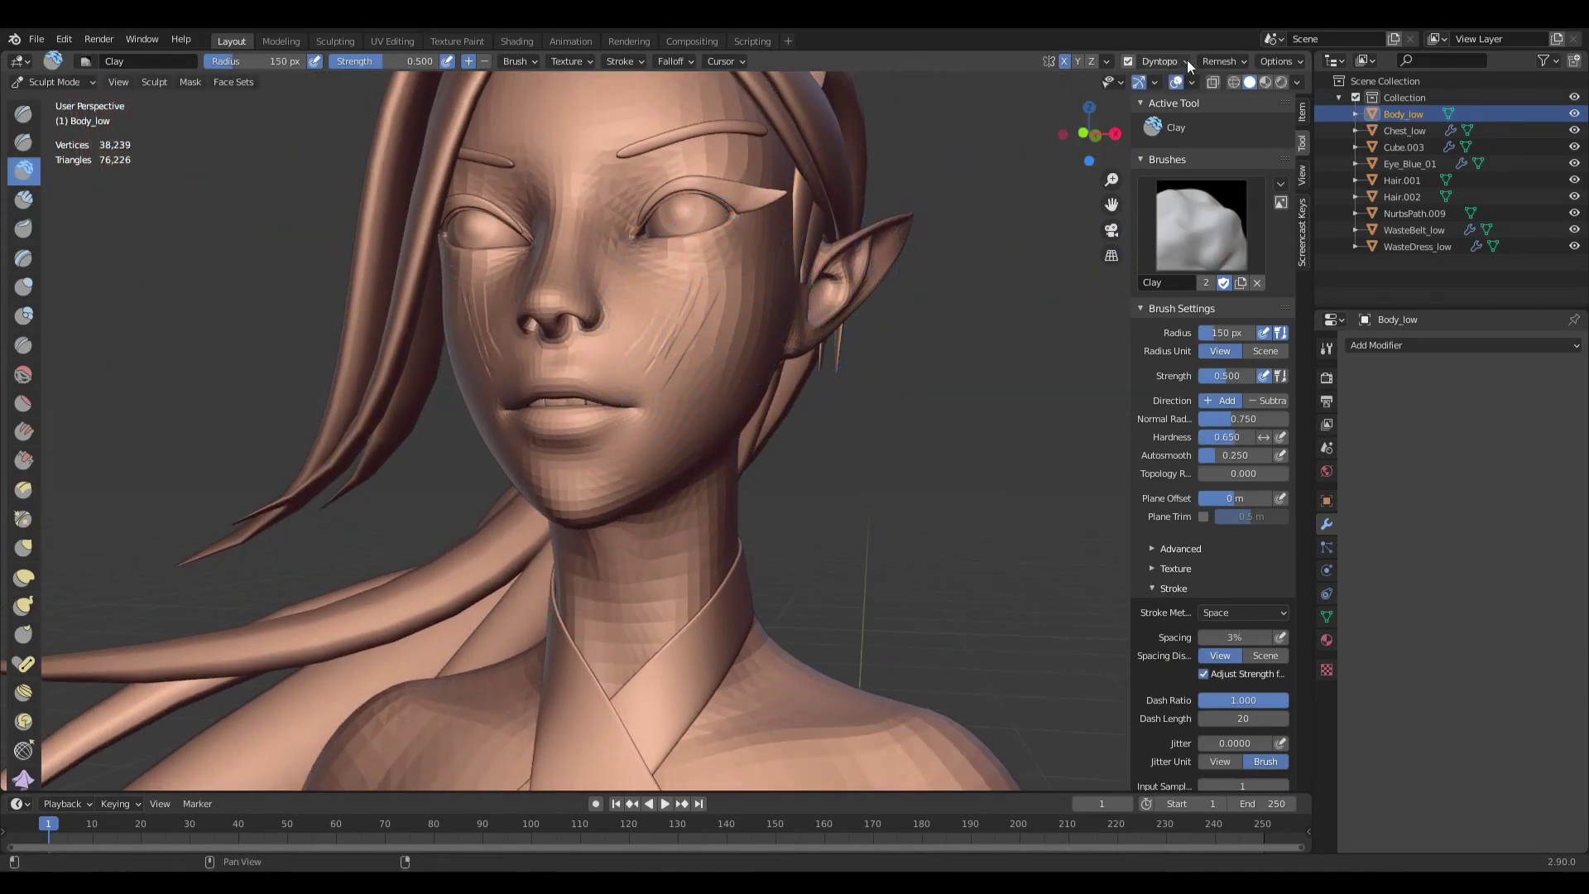
Apply Detail Flood Fill to the whole Body_low mesh at a constant resolution of 2000.
left_click(1185, 61)
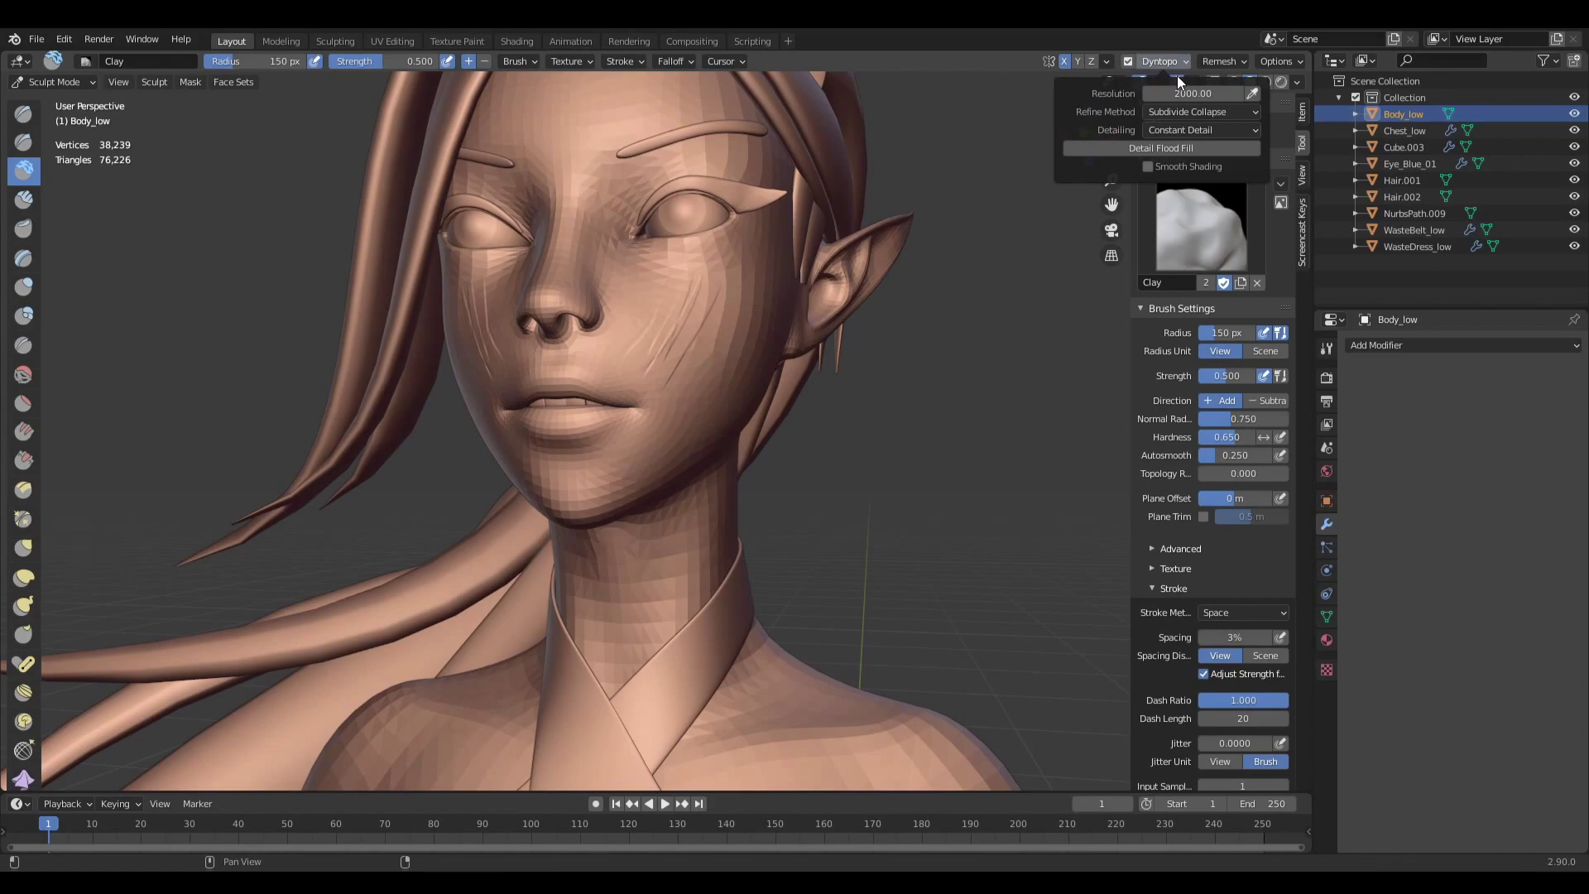
left_click(1158, 147)
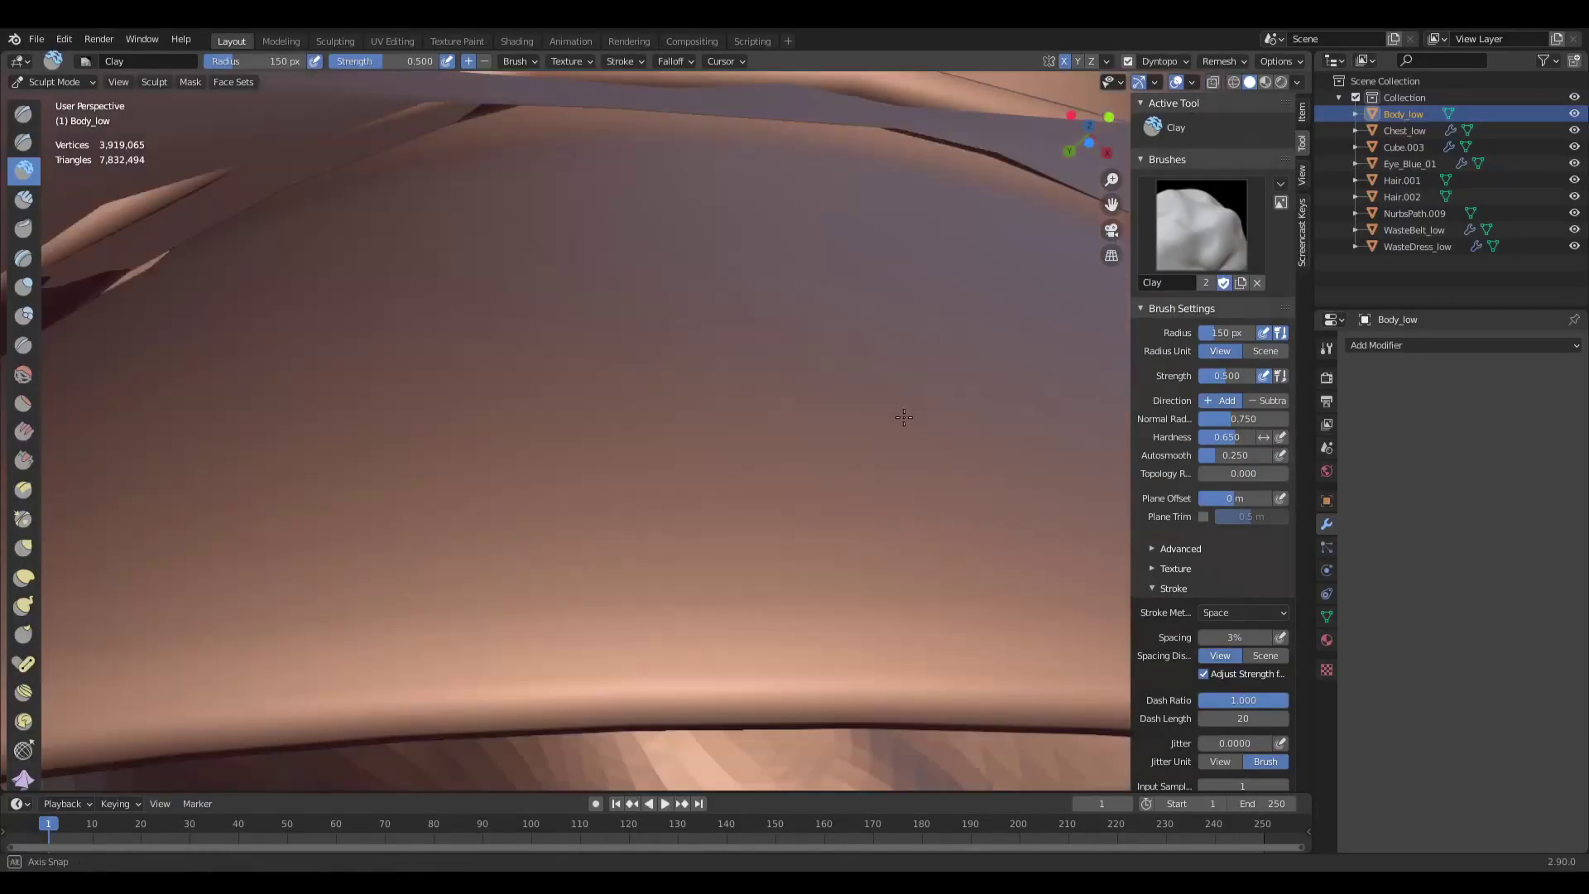
middle_click_drag(904, 417, 906, 414)
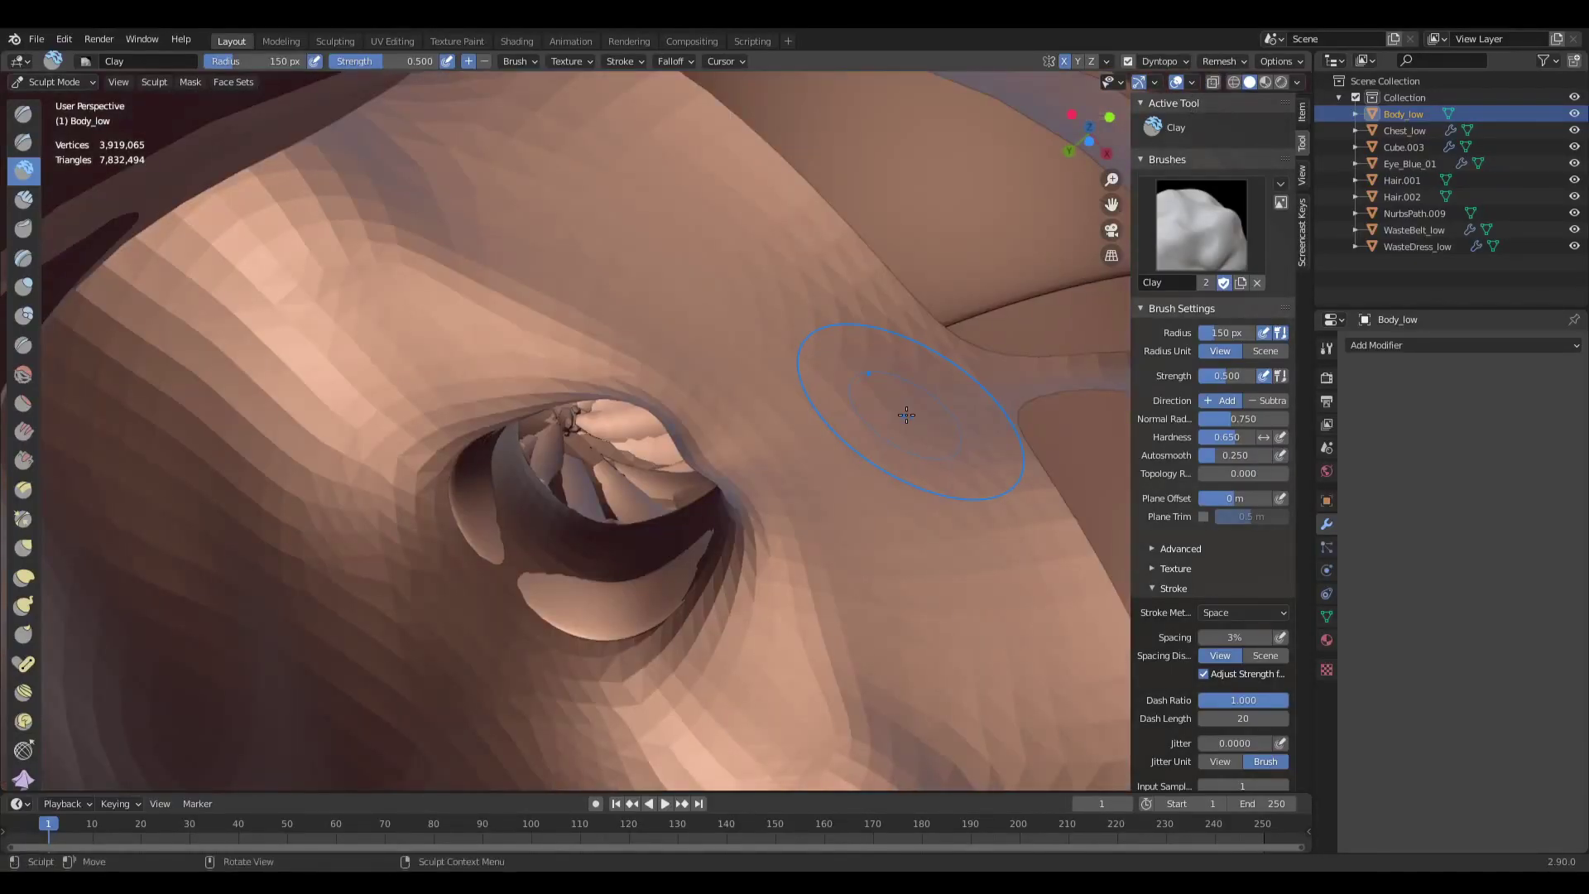
Set the Dyntopo resolution to 1000 and apply Detail Flood Fill to the whole Body_low mesh.
left_click(1224, 61)
mouse_move(1165, 61)
left_click(1185, 93)
type("1000")
key("Return")
left_click(1174, 61)
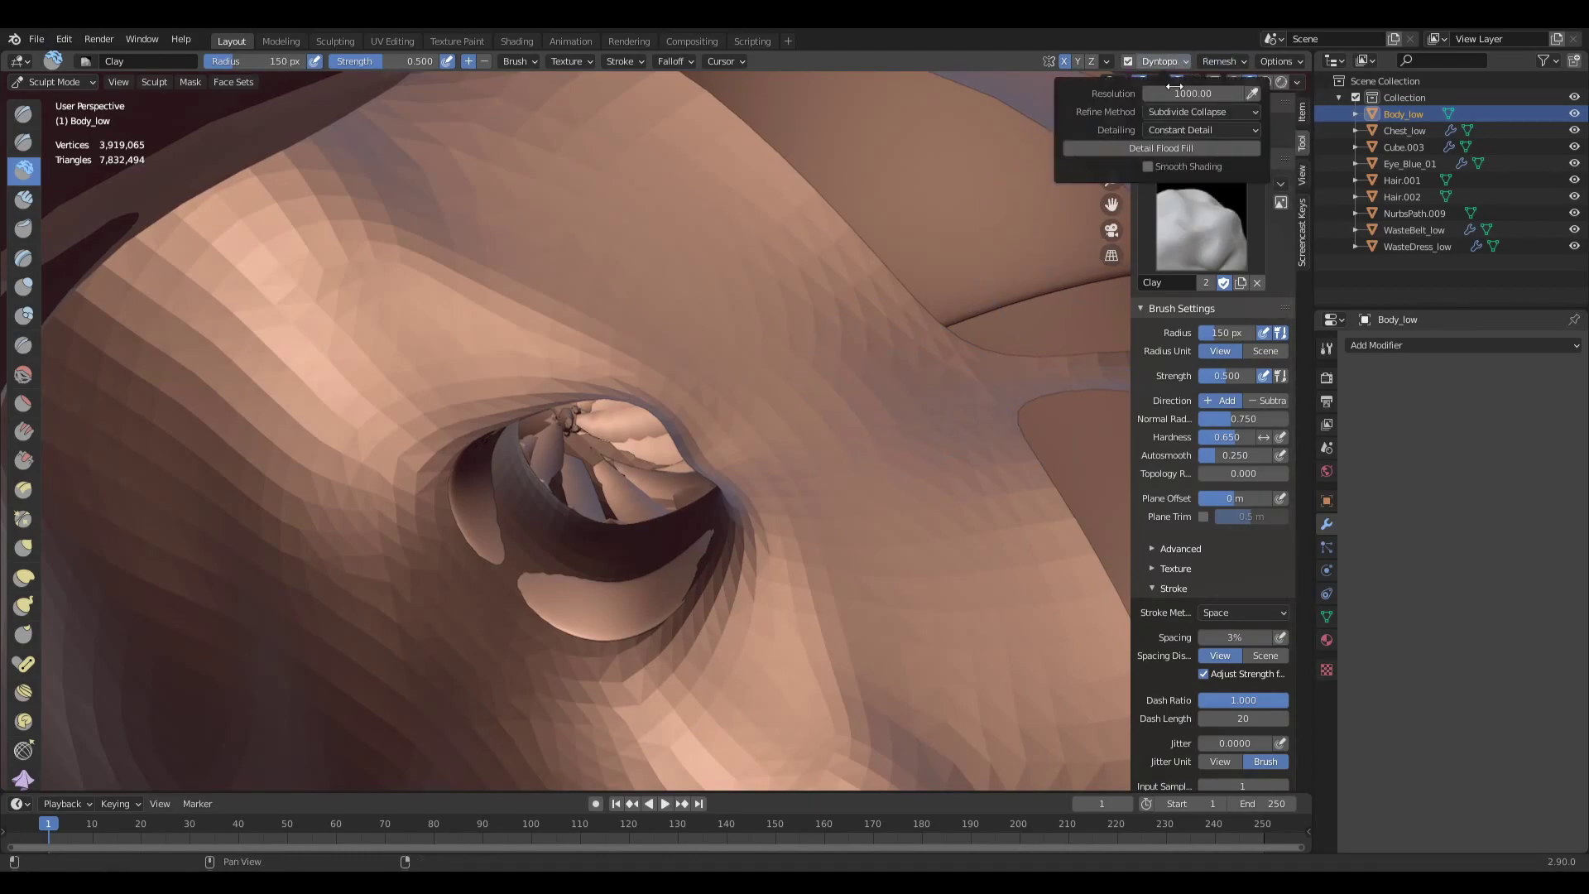
left_click(1175, 142)
Inspect the face and cheek surface up close after the flood fill, and check the Dyntopo settings.
middle_click_drag(685, 519, 798, 301)
scroll(803, 364, "up", 5)
middle_click_drag(816, 364, 758, 368)
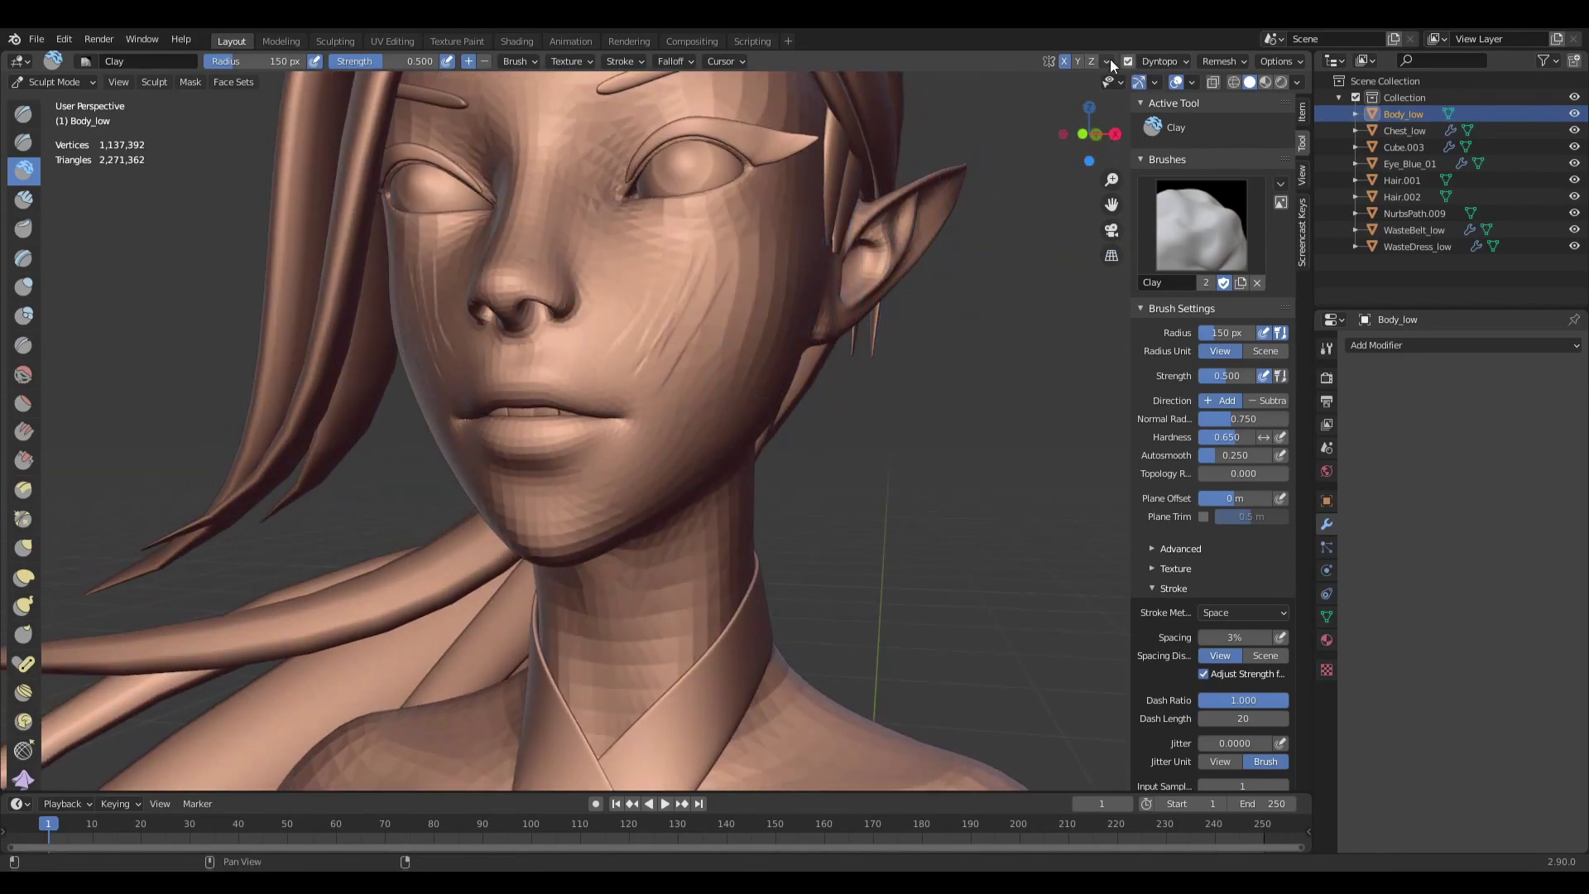
left_click(1158, 61)
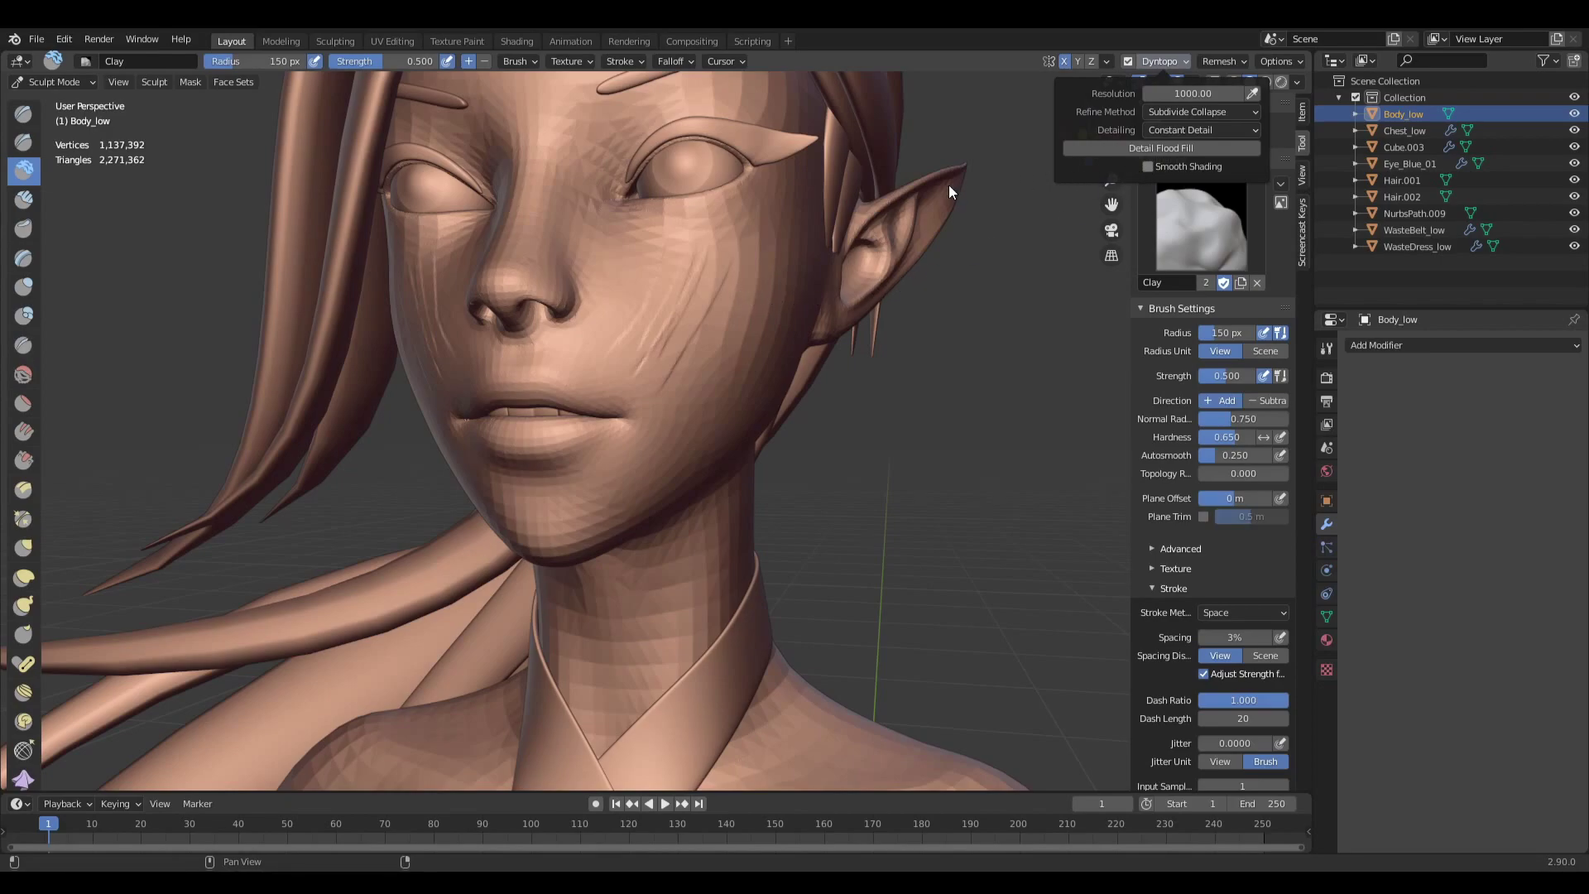
middle_click_drag(911, 249, 898, 339)
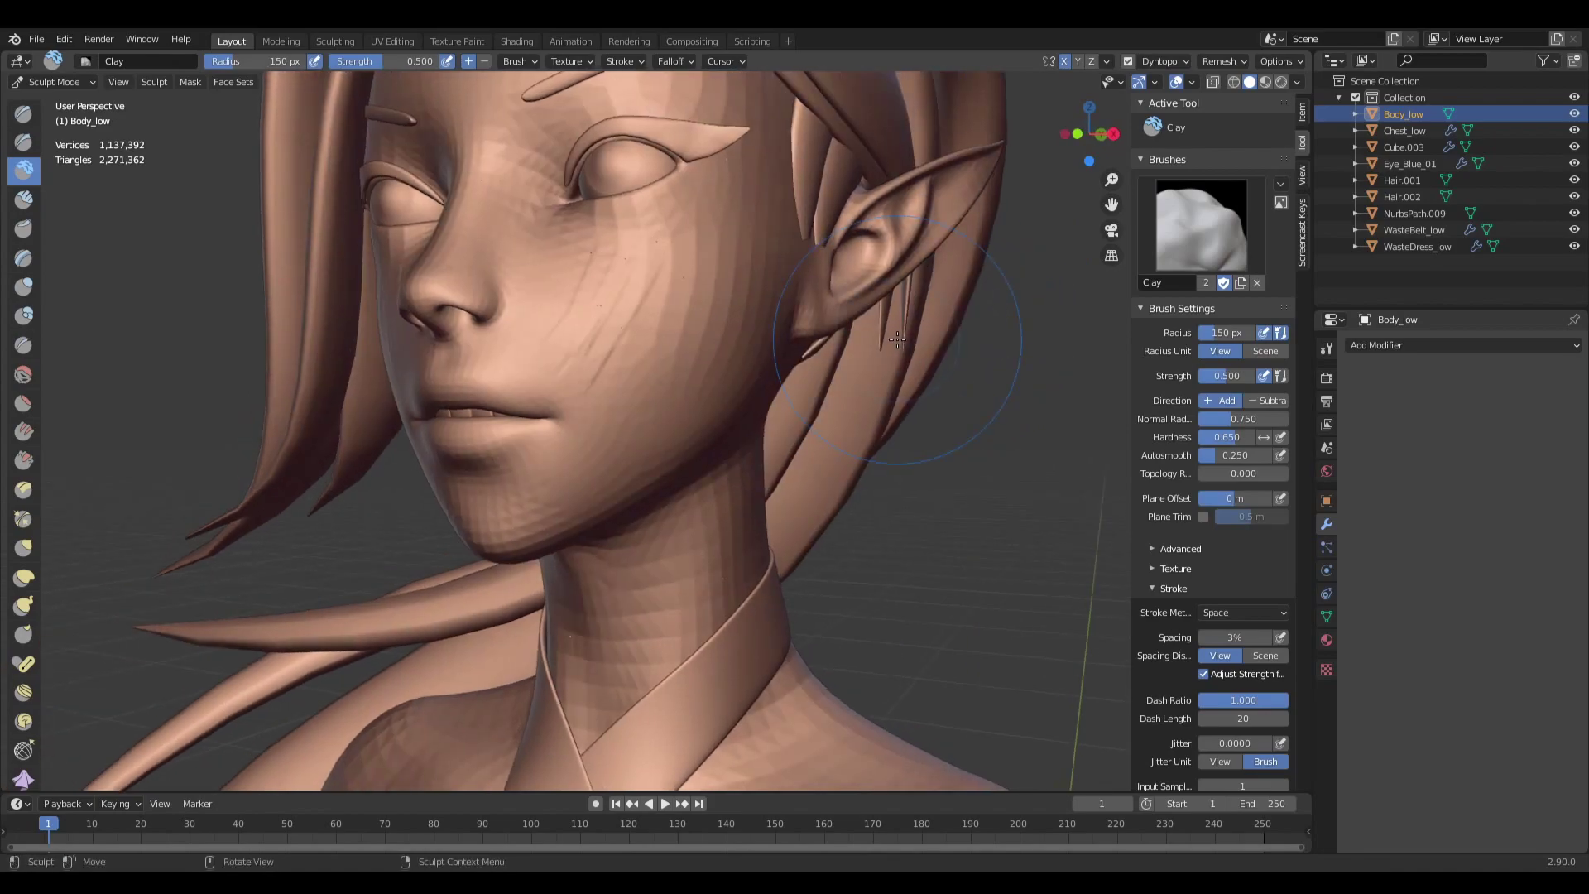
scroll(728, 390, "up", 6)
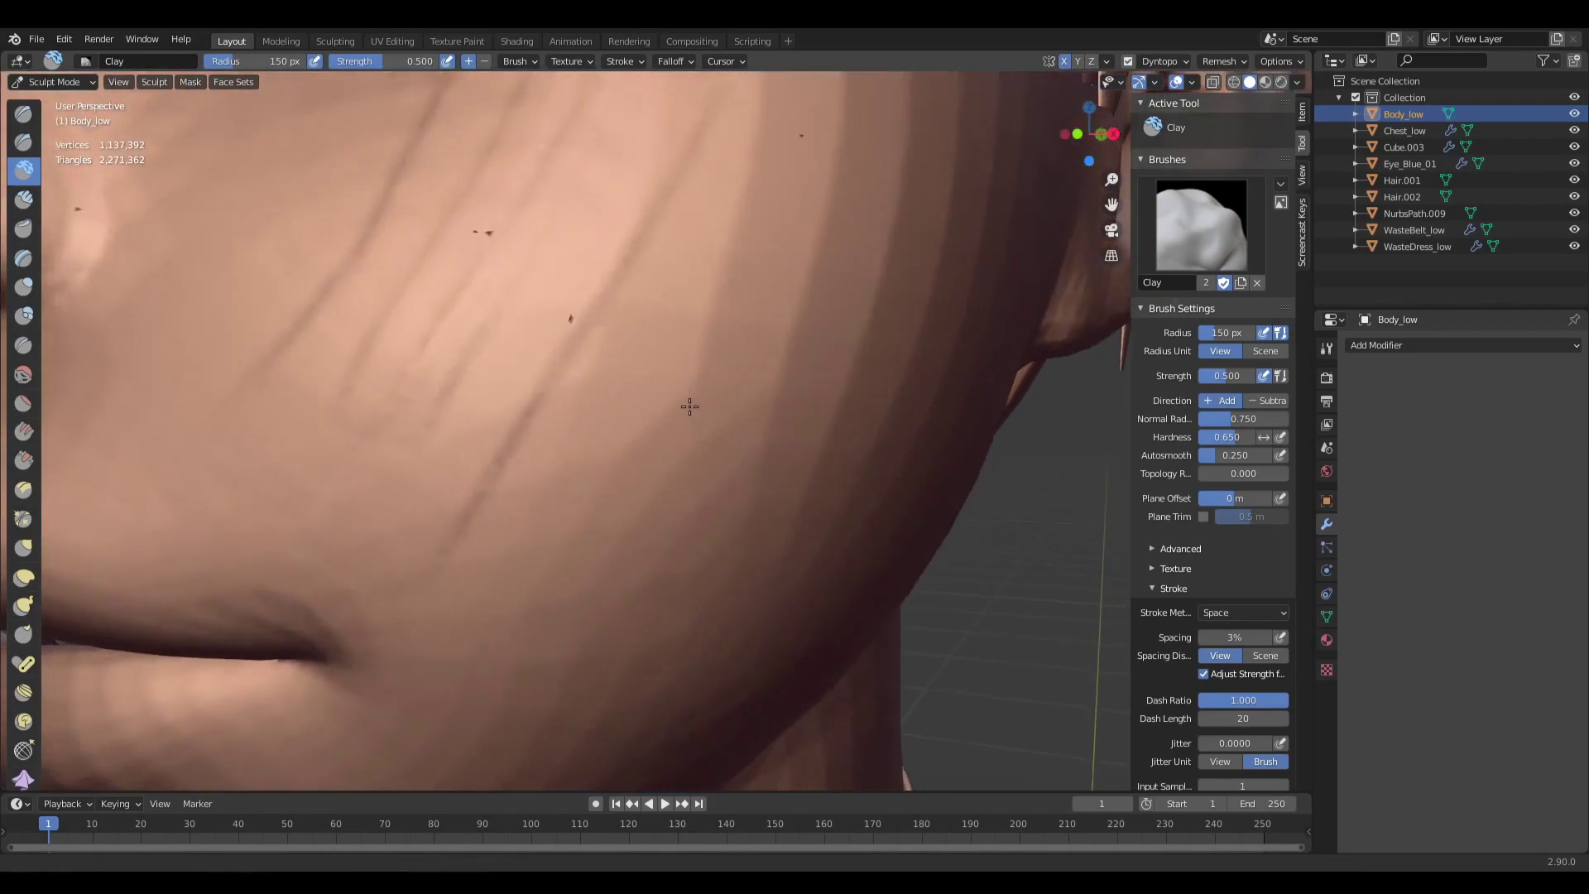
Smooth away the Clay Strips marks on the character's cheek.
scroll(692, 408, "down", 5)
scroll(664, 376, "up", 3)
scroll(664, 376, "down", 4)
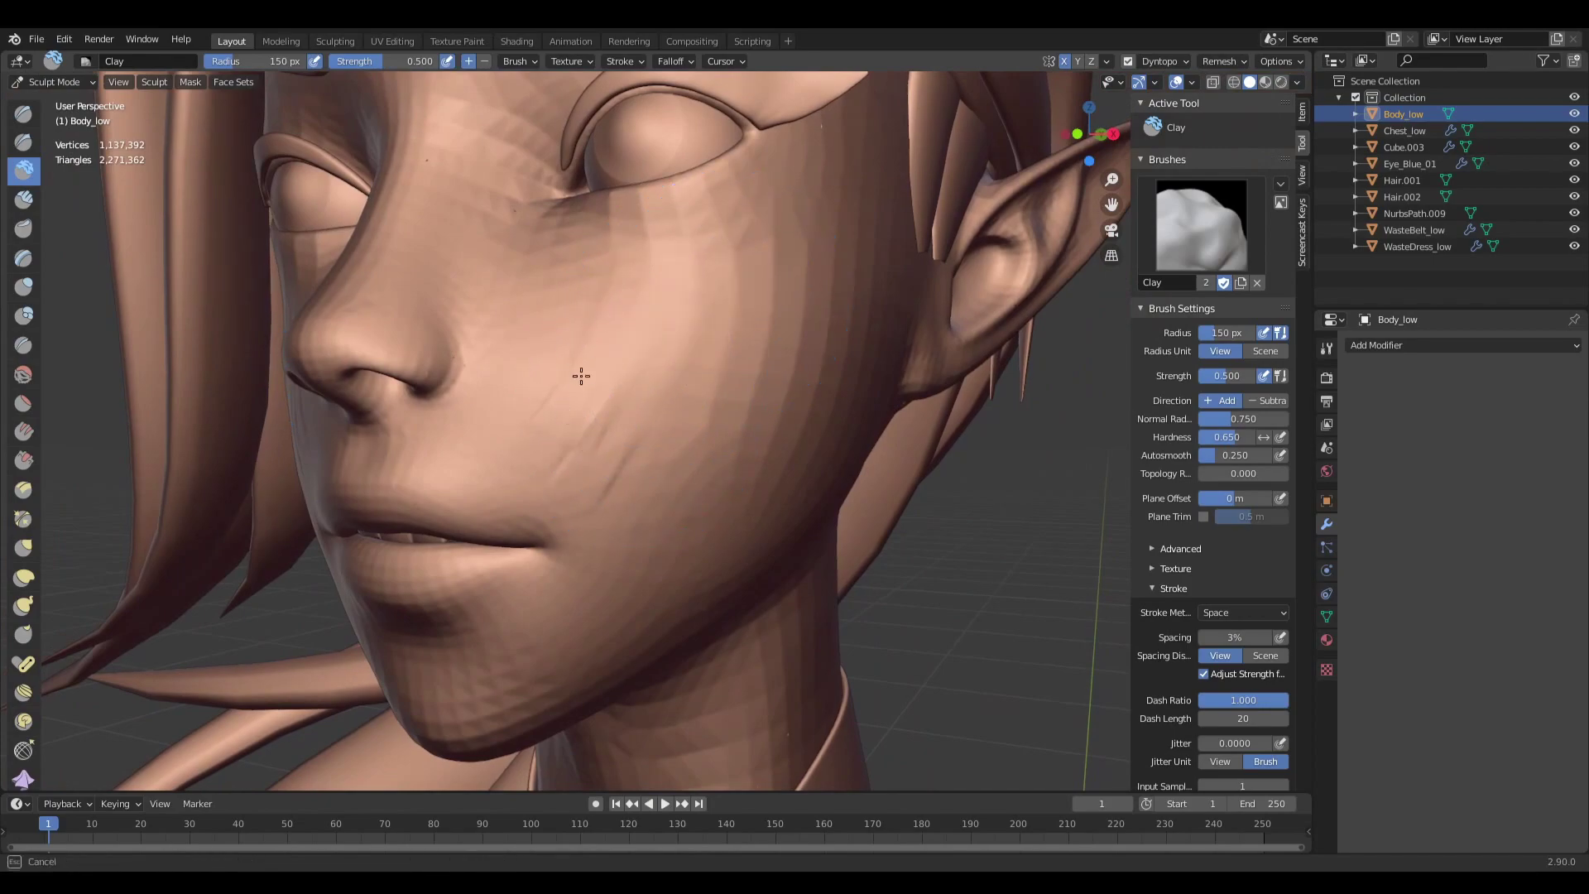
mouse_move(609, 458)
left_mouse_down()
mouse_move(651, 499)
mouse_move(727, 477)
left_mouse_up()
Set the Dyntopo resolution to 700 and apply Detail Flood Fill to the whole Body_low mesh.
left_click(1175, 59)
left_click(1203, 86)
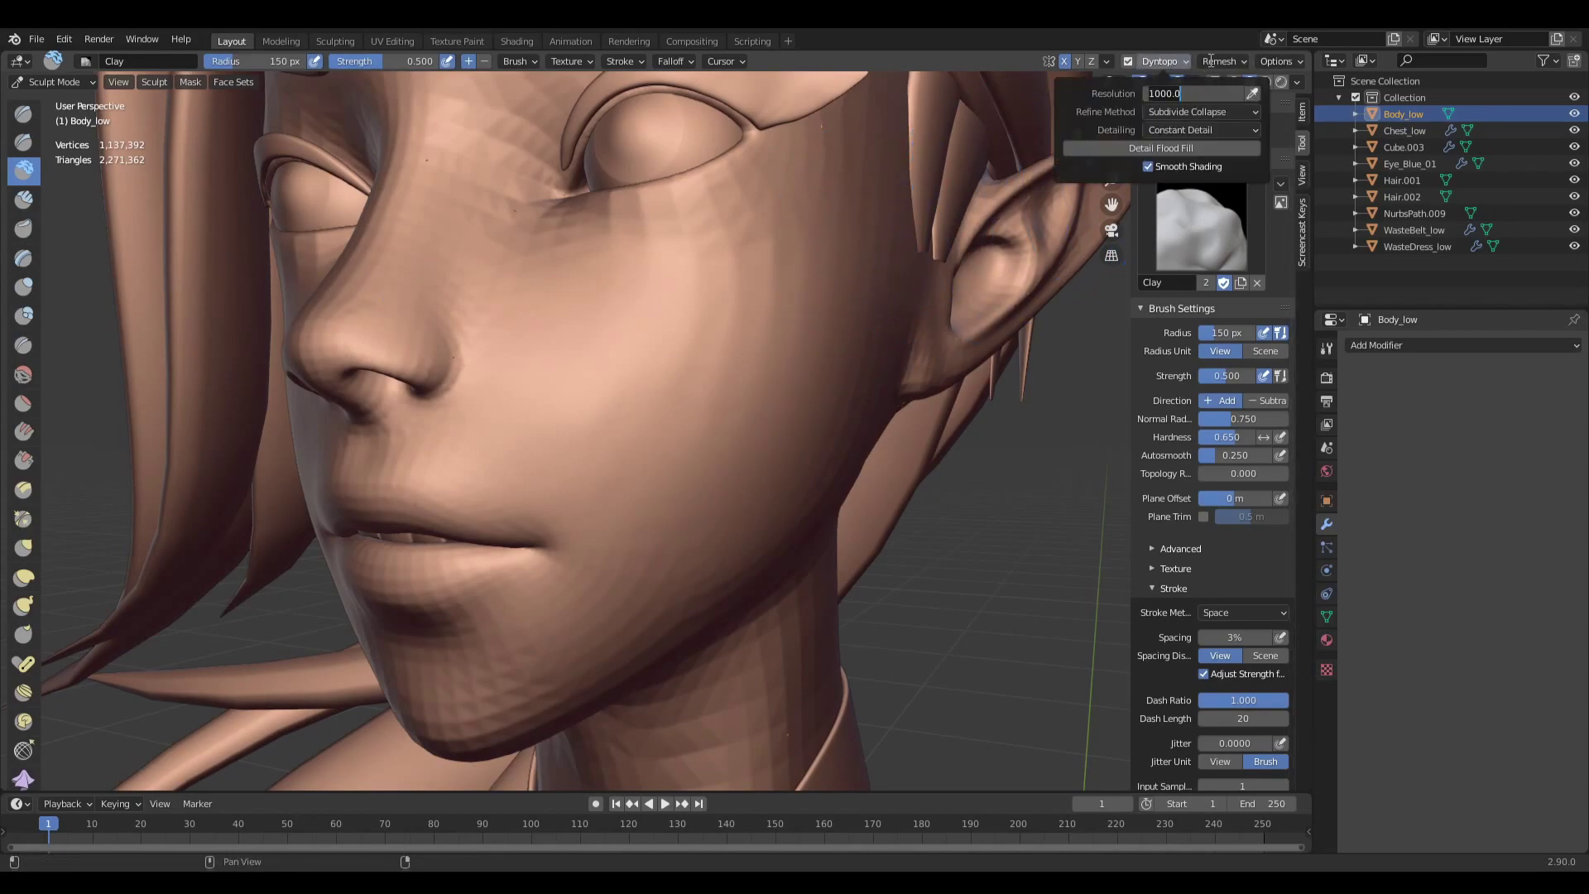
type("700")
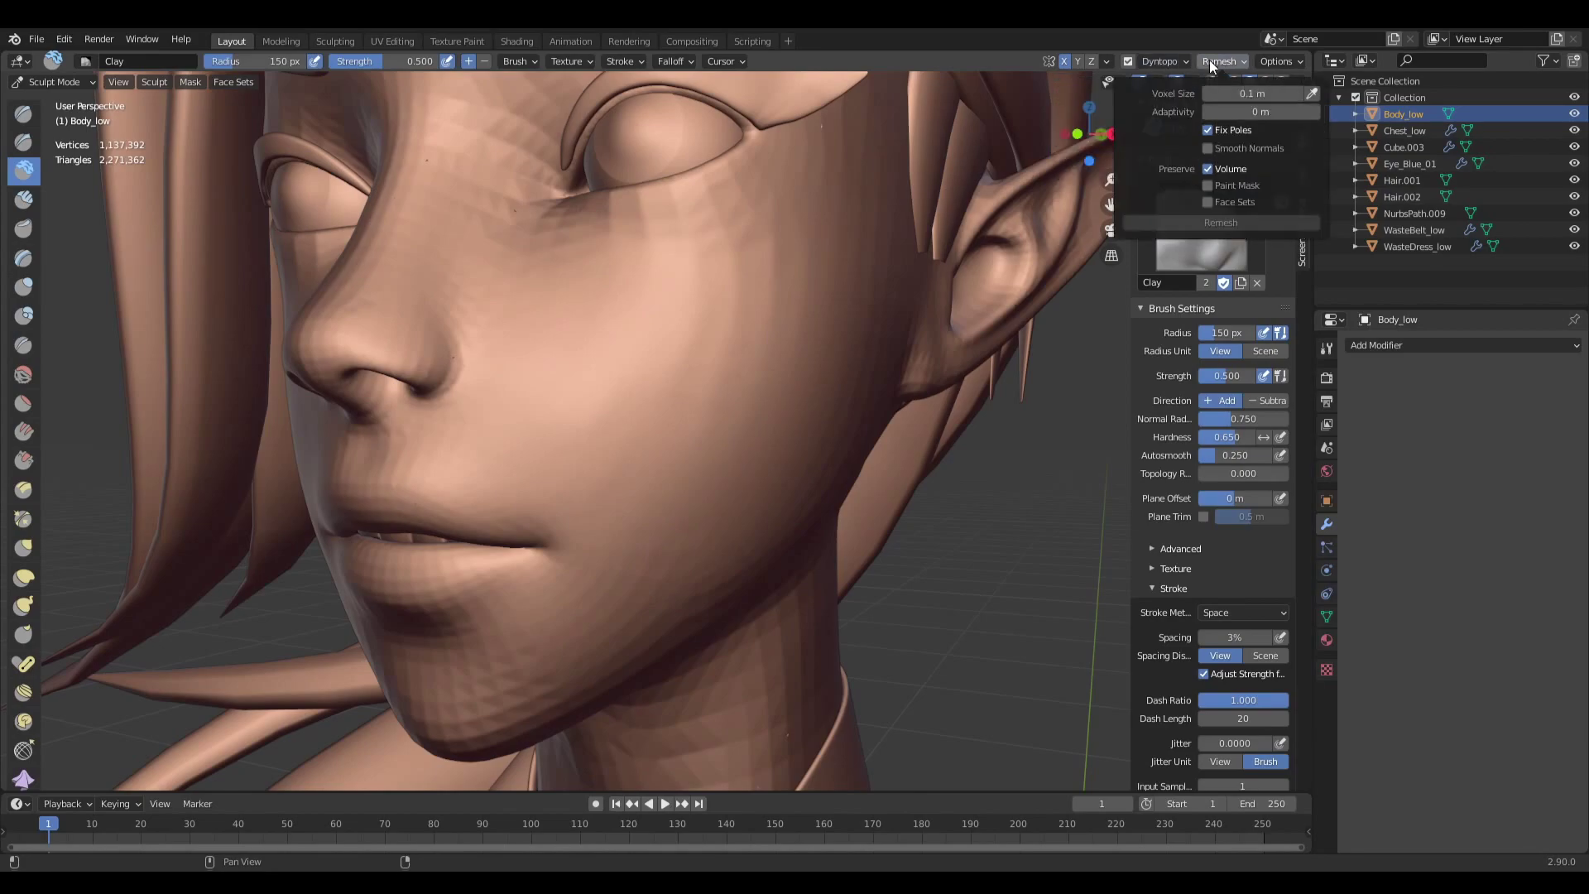
left_click(1176, 148)
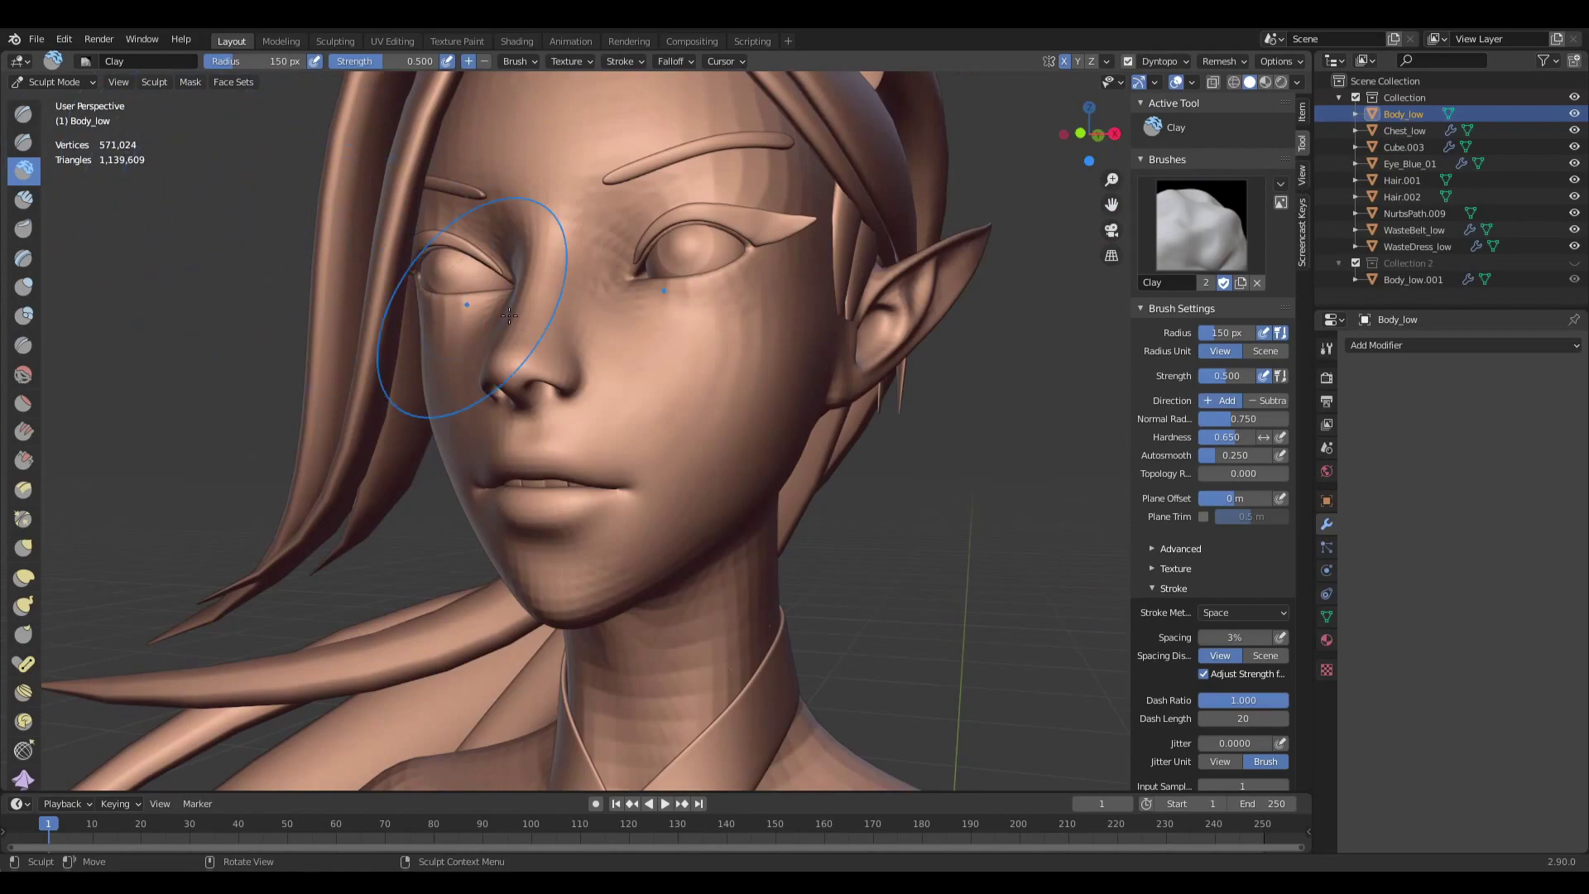
Smooth the faceted surface of the face and jaw, and set the Clay brush radius to 104 px.
middle_click_drag(515, 313, 692, 408)
key("shift+s")
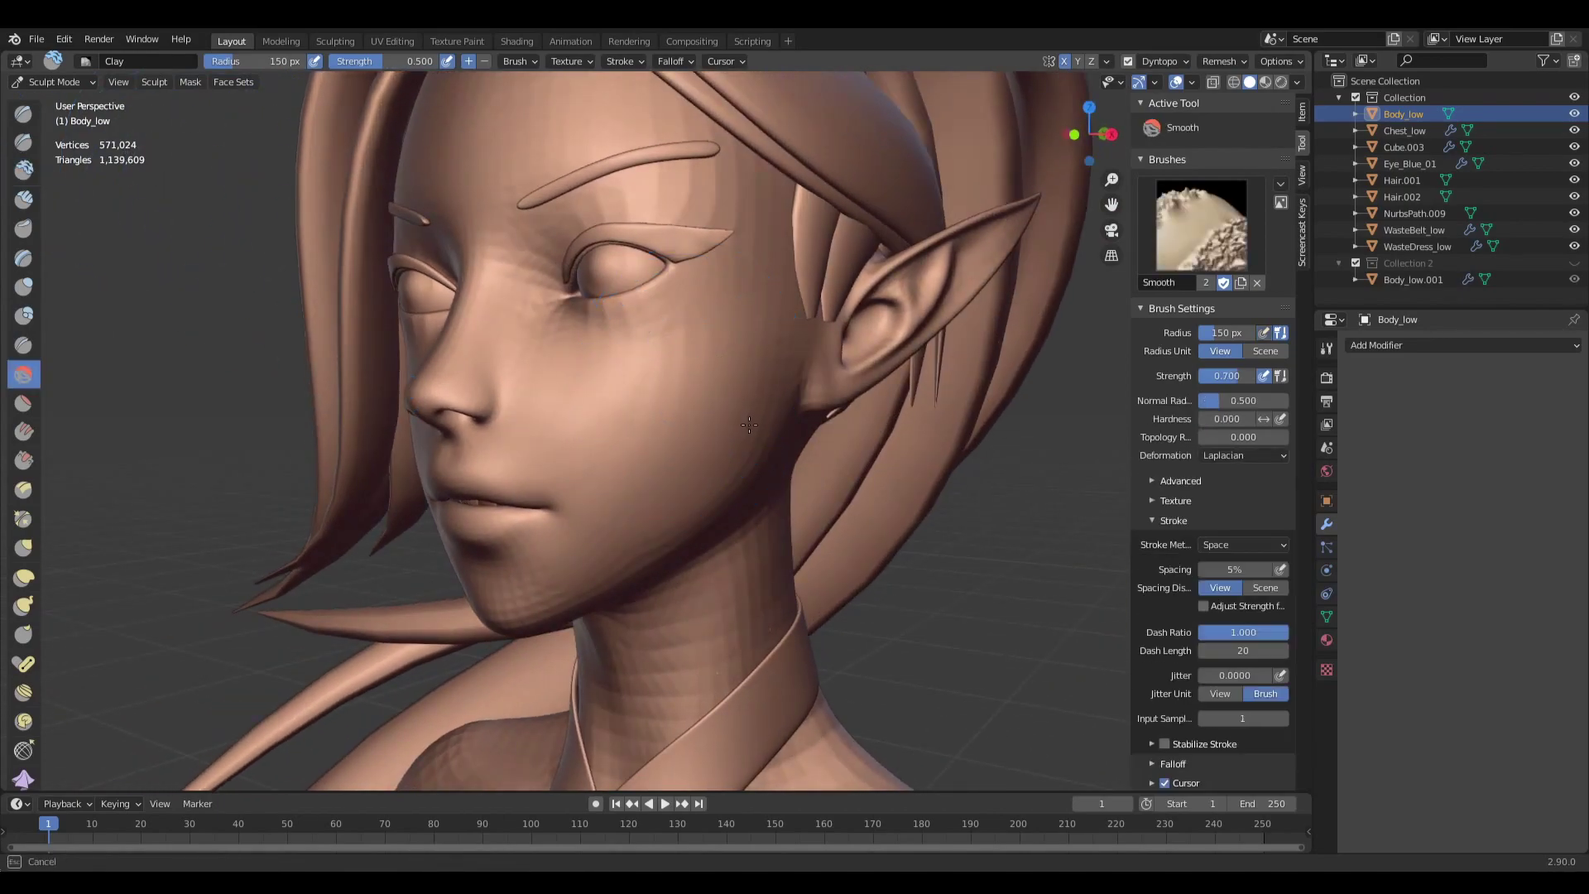
middle_click_drag(687, 506, 677, 466)
key("f")
left_click(638, 466)
left_click_drag(646, 454, 658, 461)
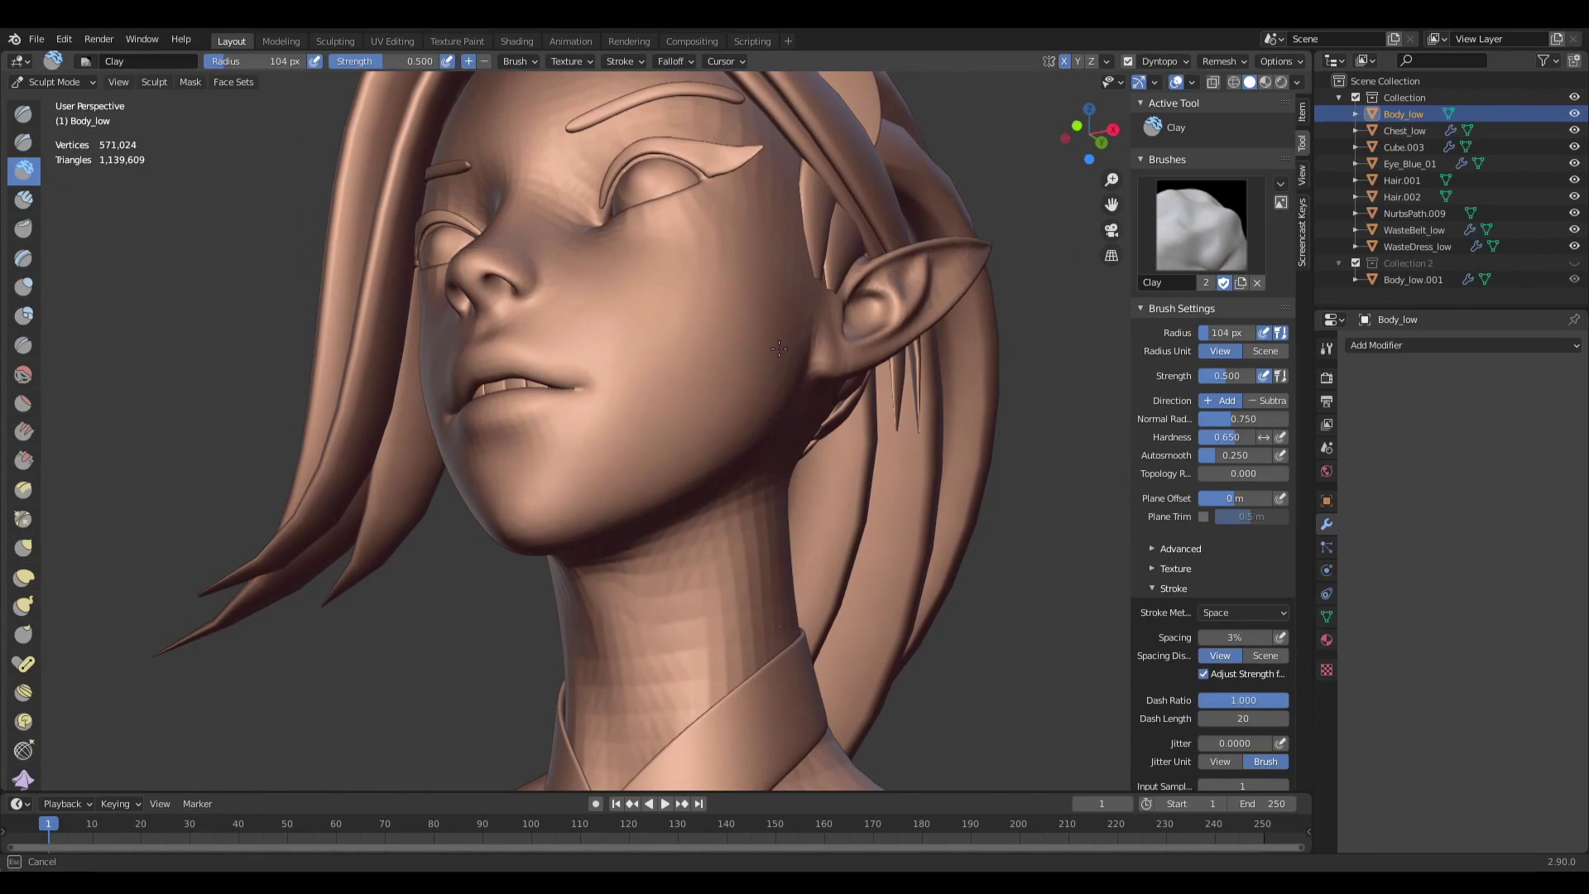
middle_click_drag(542, 281, 563, 390)
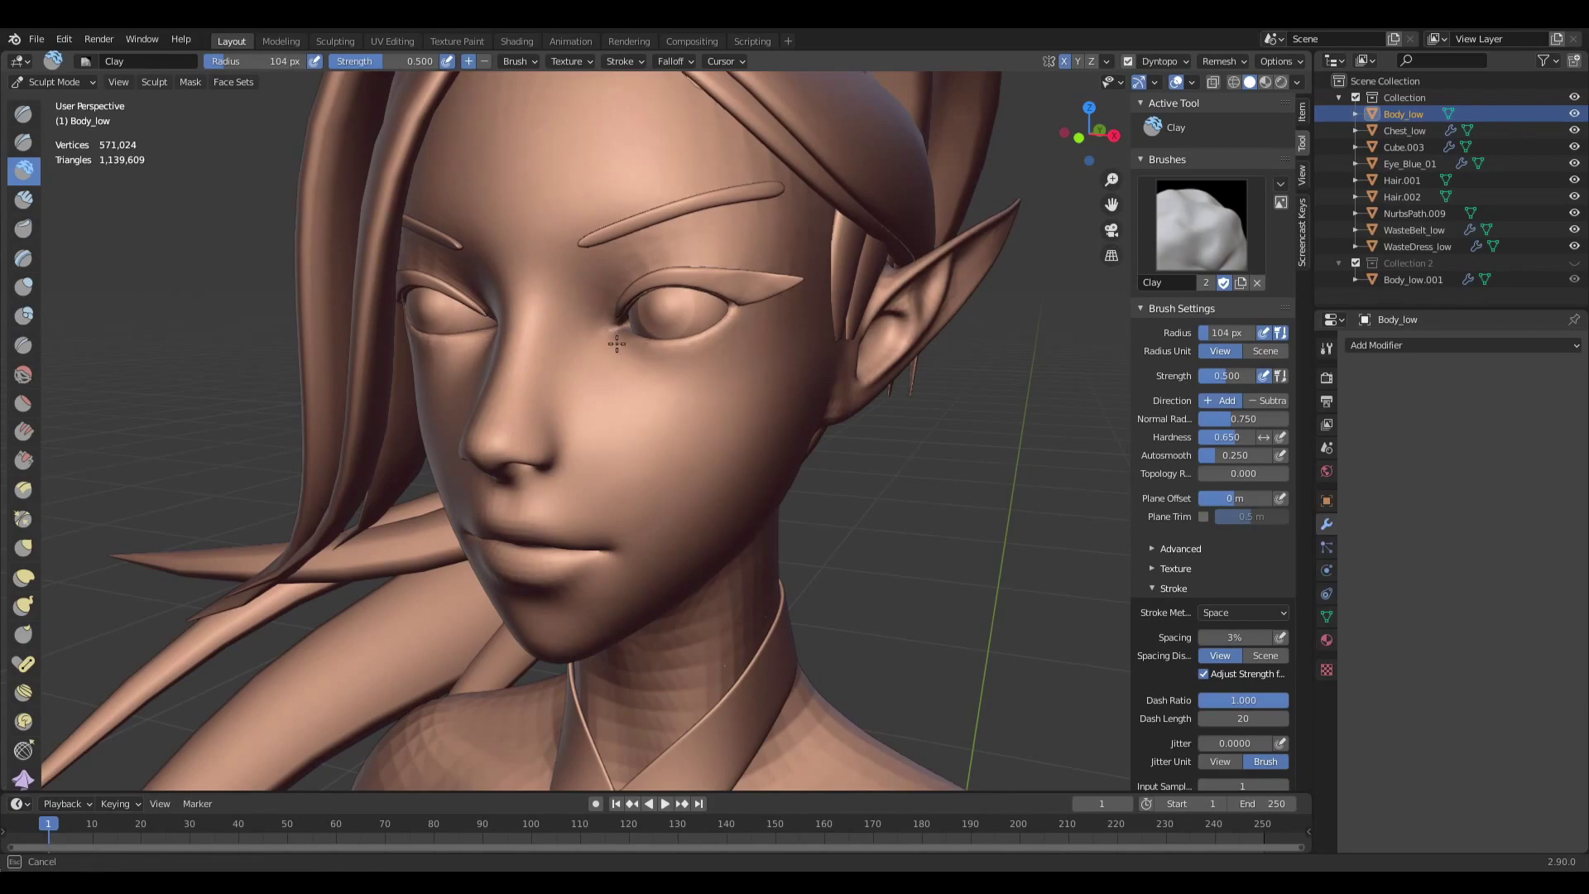
middle_click_drag(714, 380, 719, 331, "ctrl")
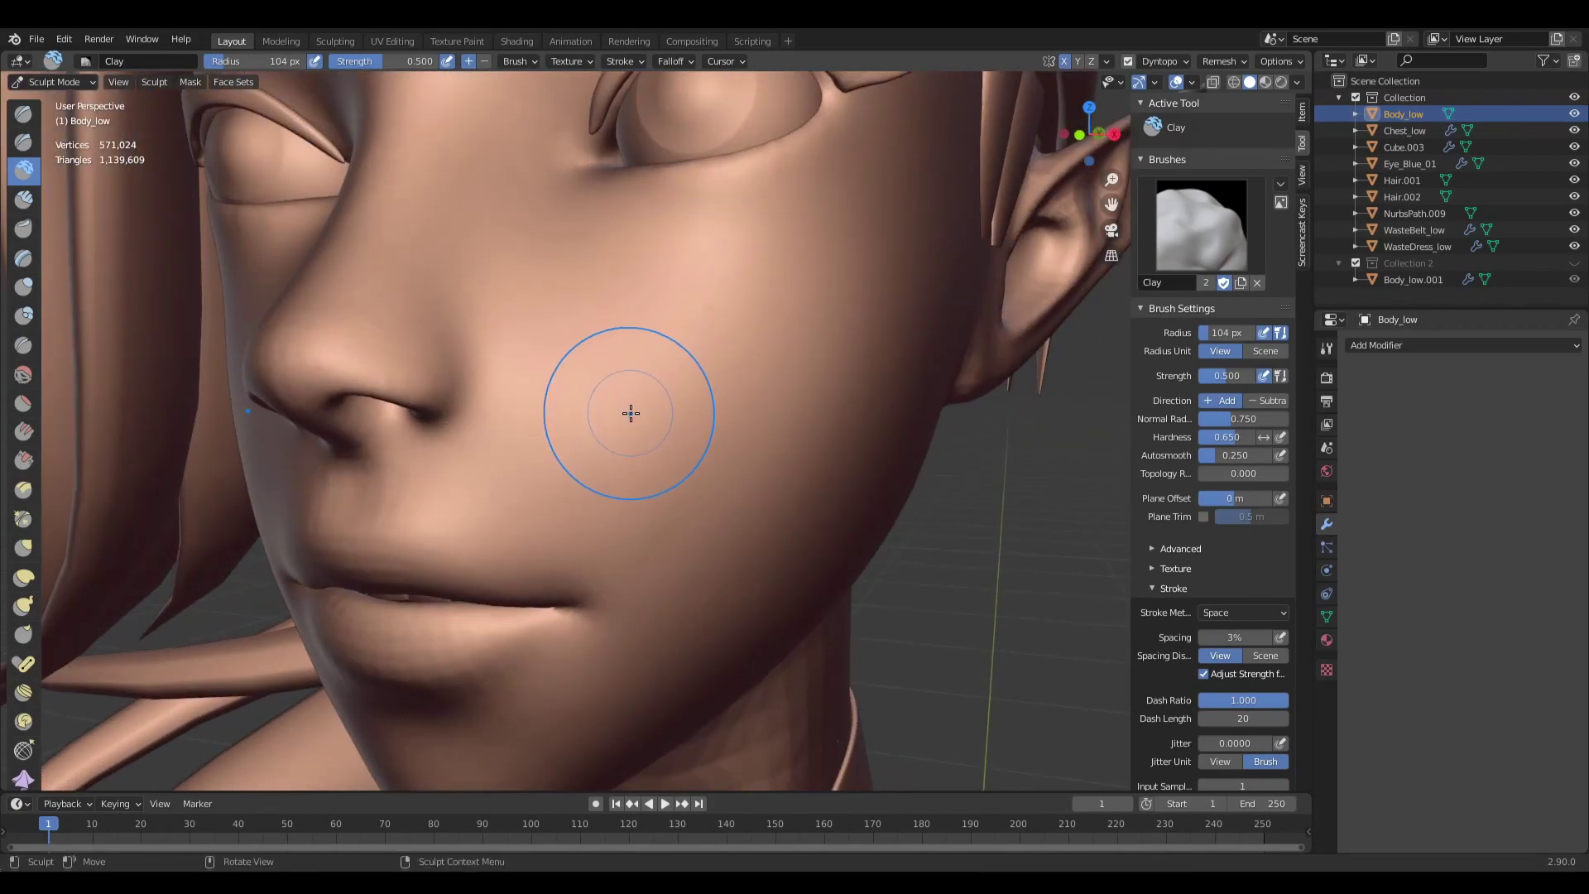
Carve creases beside the nose and around the mouth corners with the Draw Sharp brush in Subtract mode.
mouse_move(655, 414)
middle_mouse_down()
mouse_move(686, 390)
mouse_move(613, 430)
middle_mouse_up()
key("q")
key("d")
scroll(613, 429, "up", 2)
left_click_drag(479, 329, 515, 384)
left_click_drag(468, 492, 467, 493)
middle_click_drag(430, 447, 390, 467)
left_click_drag(335, 402, 379, 466)
left_click_drag(376, 555, 374, 567)
middle_click_drag(256, 539, 485, 471)
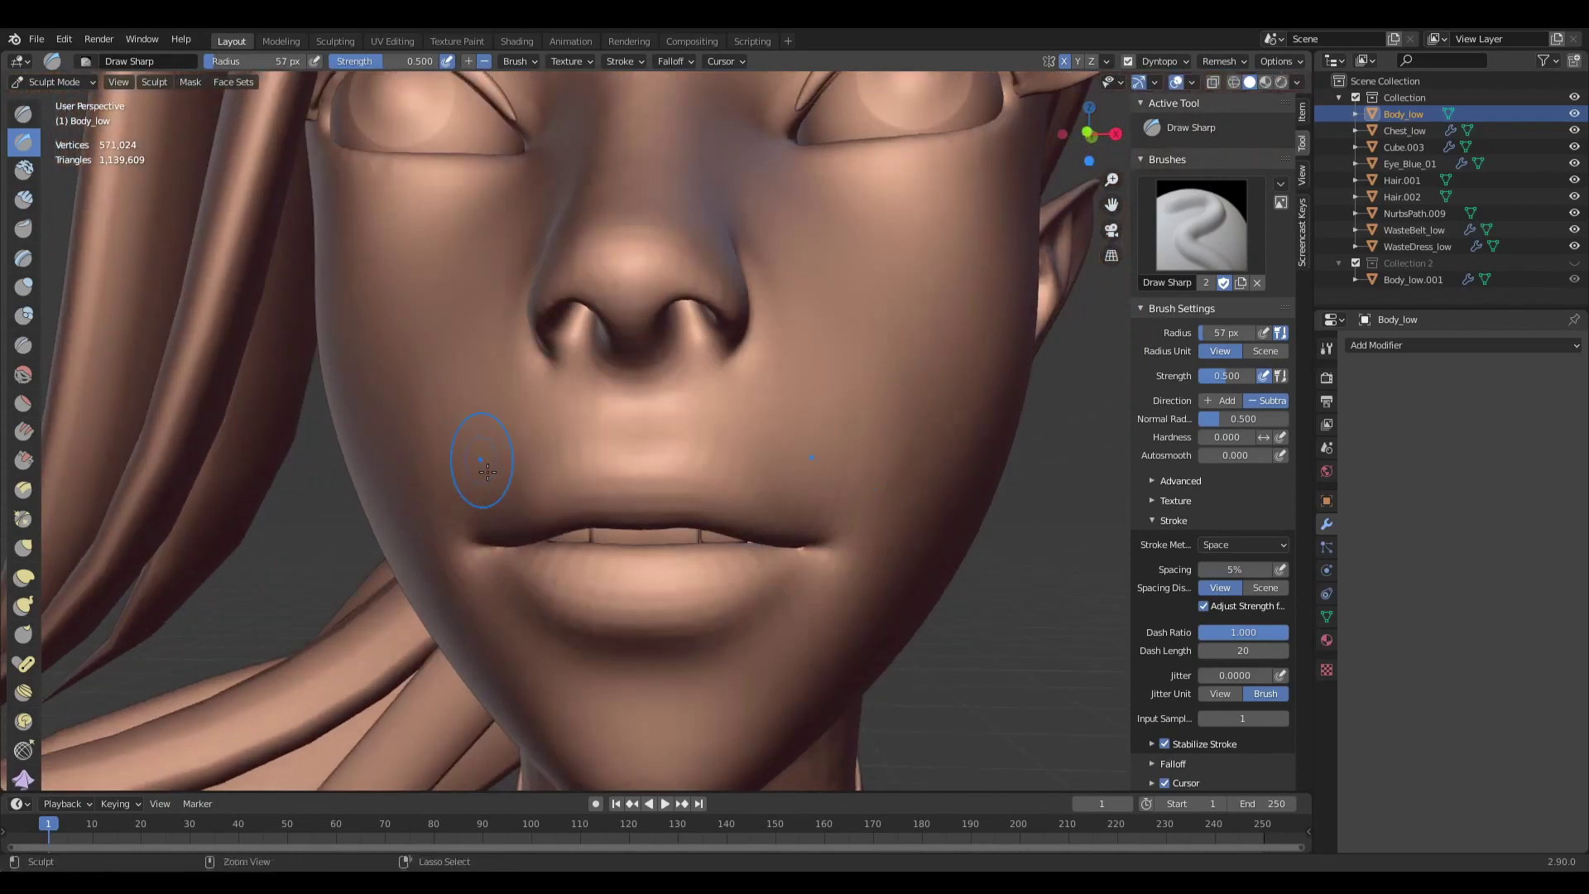
Sculpt test strokes across the cheek beside the nose with the Clay Strips brush.
scroll(658, 460, "down", 3)
key("q")
mouse_move(660, 460)
middle_mouse_down()
mouse_move(607, 462)
mouse_move(621, 362)
middle_mouse_up()
left_click(607, 471)
left_click_drag(621, 362, 635, 423)
key("f")
left_click(679, 396)
left_click_drag(525, 315, 642, 447)
left_click_drag(598, 370, 638, 440)
Set the Clay Strips radius to 135 px and work over the outer cheek below the eye.
mouse_move(634, 435)
middle_mouse_down()
mouse_move(646, 444)
mouse_move(607, 497)
mouse_move(517, 494)
mouse_move(710, 415)
middle_mouse_up()
key("f")
left_click(649, 449)
key("f")
left_click(717, 367)
left_click_drag(730, 344, 623, 372)
left_click_drag(112, 153, 101, 153)
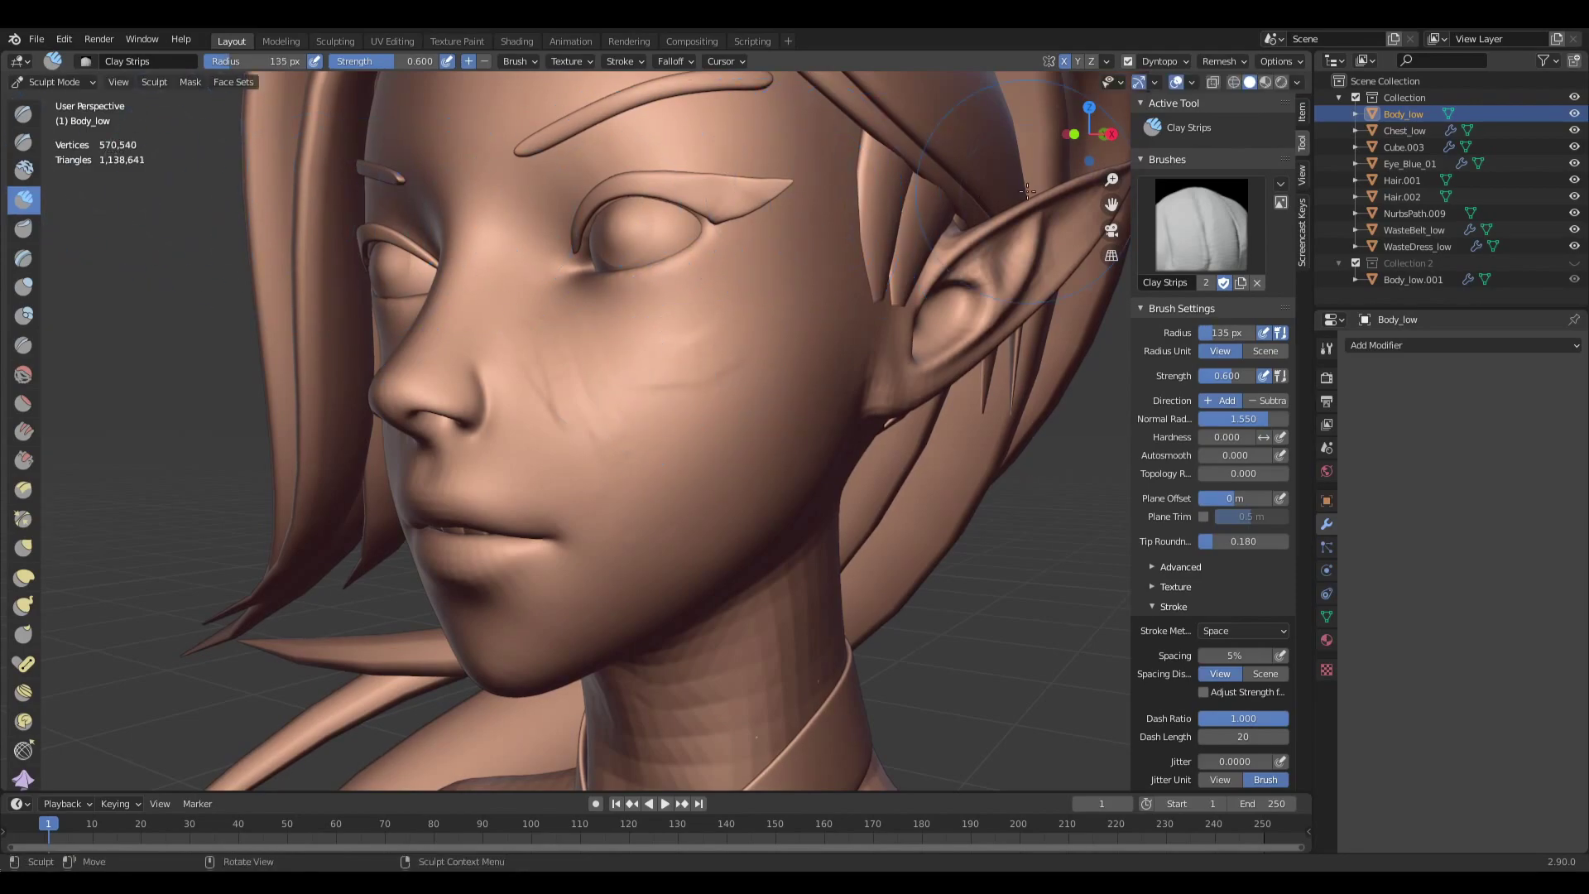
Turn off Dyntopo and smooth over the strokes on the cheek with a 127 px brush radius.
left_click(1128, 62)
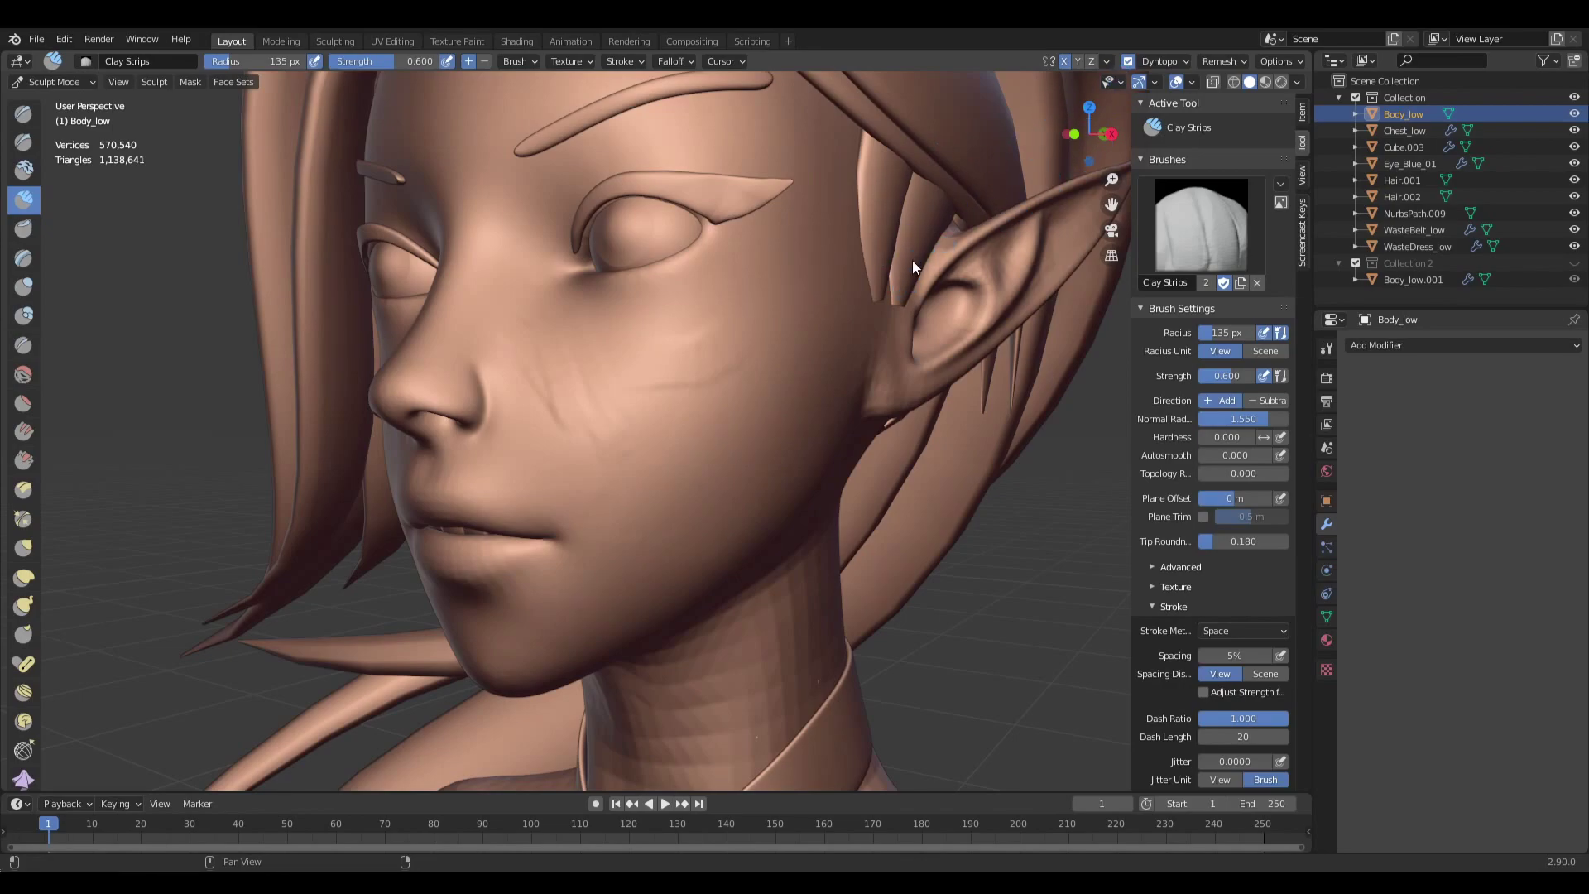
key("ctrl+d")
mouse_move(795, 289)
middle_mouse_down()
mouse_move(709, 373)
mouse_move(621, 372)
middle_mouse_up()
left_click_drag(620, 372, 635, 377)
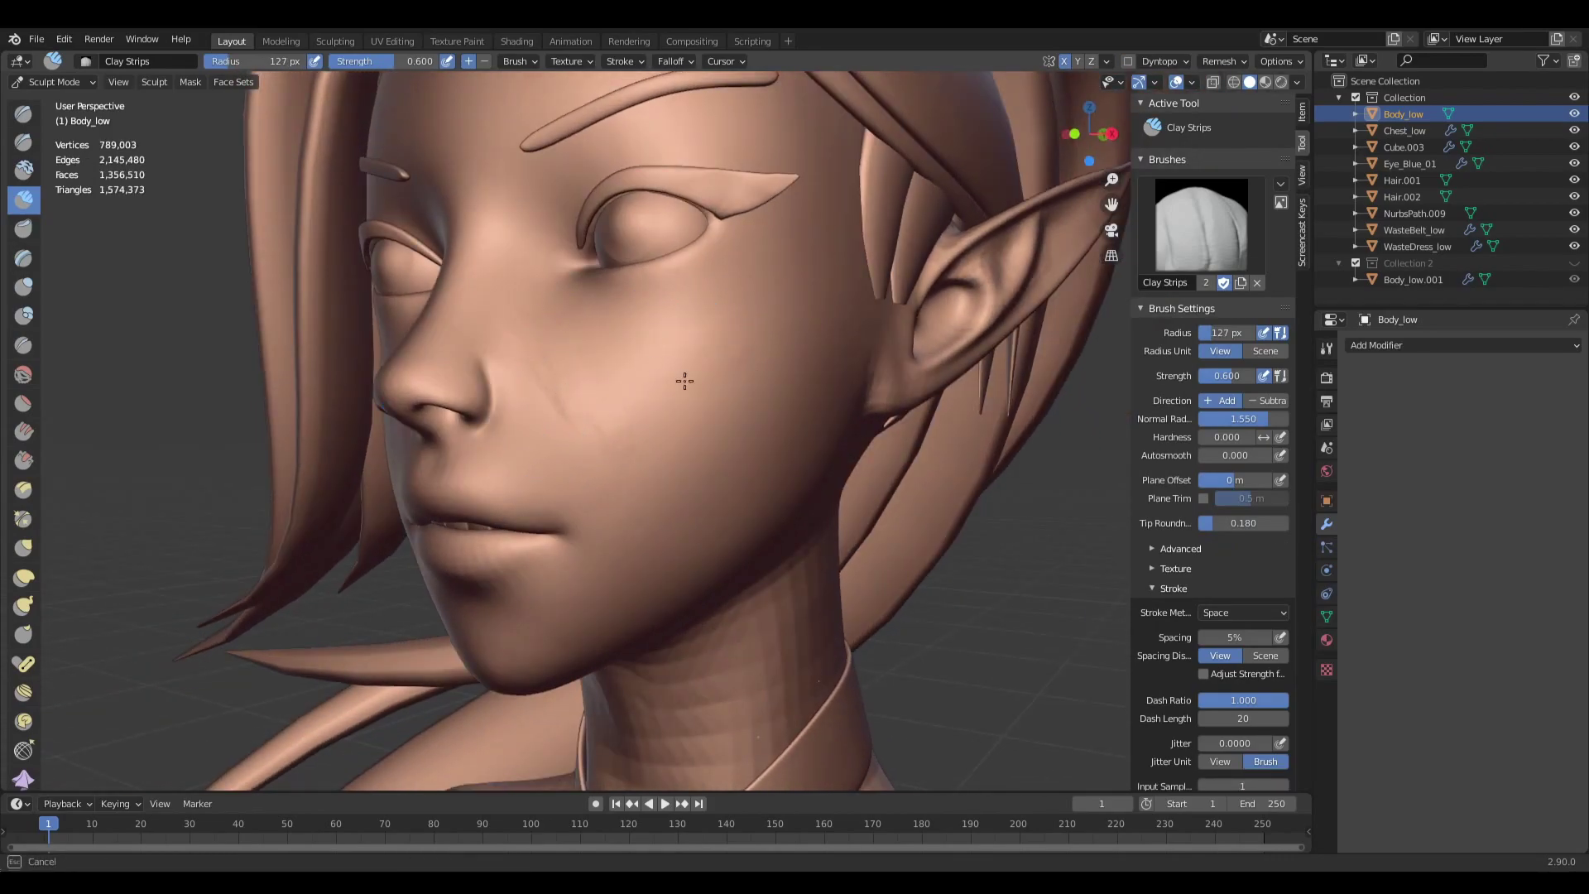
mouse_move(652, 386)
left_mouse_down()
mouse_move(632, 362)
mouse_move(675, 484)
mouse_move(691, 413)
left_mouse_up()
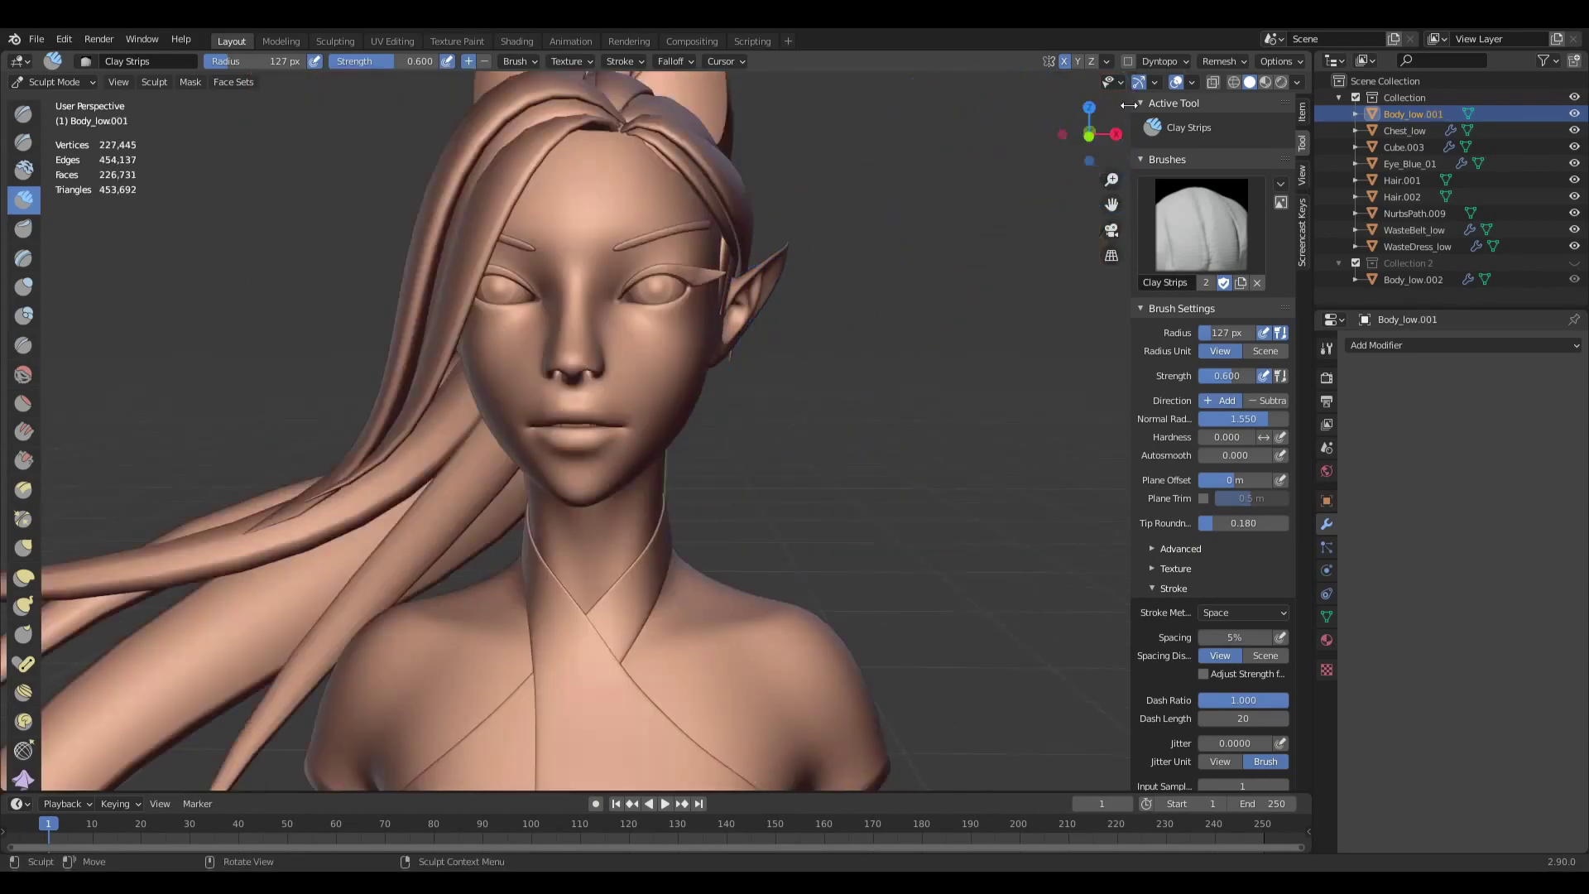
Try a voxel remesh of Body_low.001 with a coarse voxel size, and undo it.
left_click(1217, 62)
key("r")
left_click(786, 356)
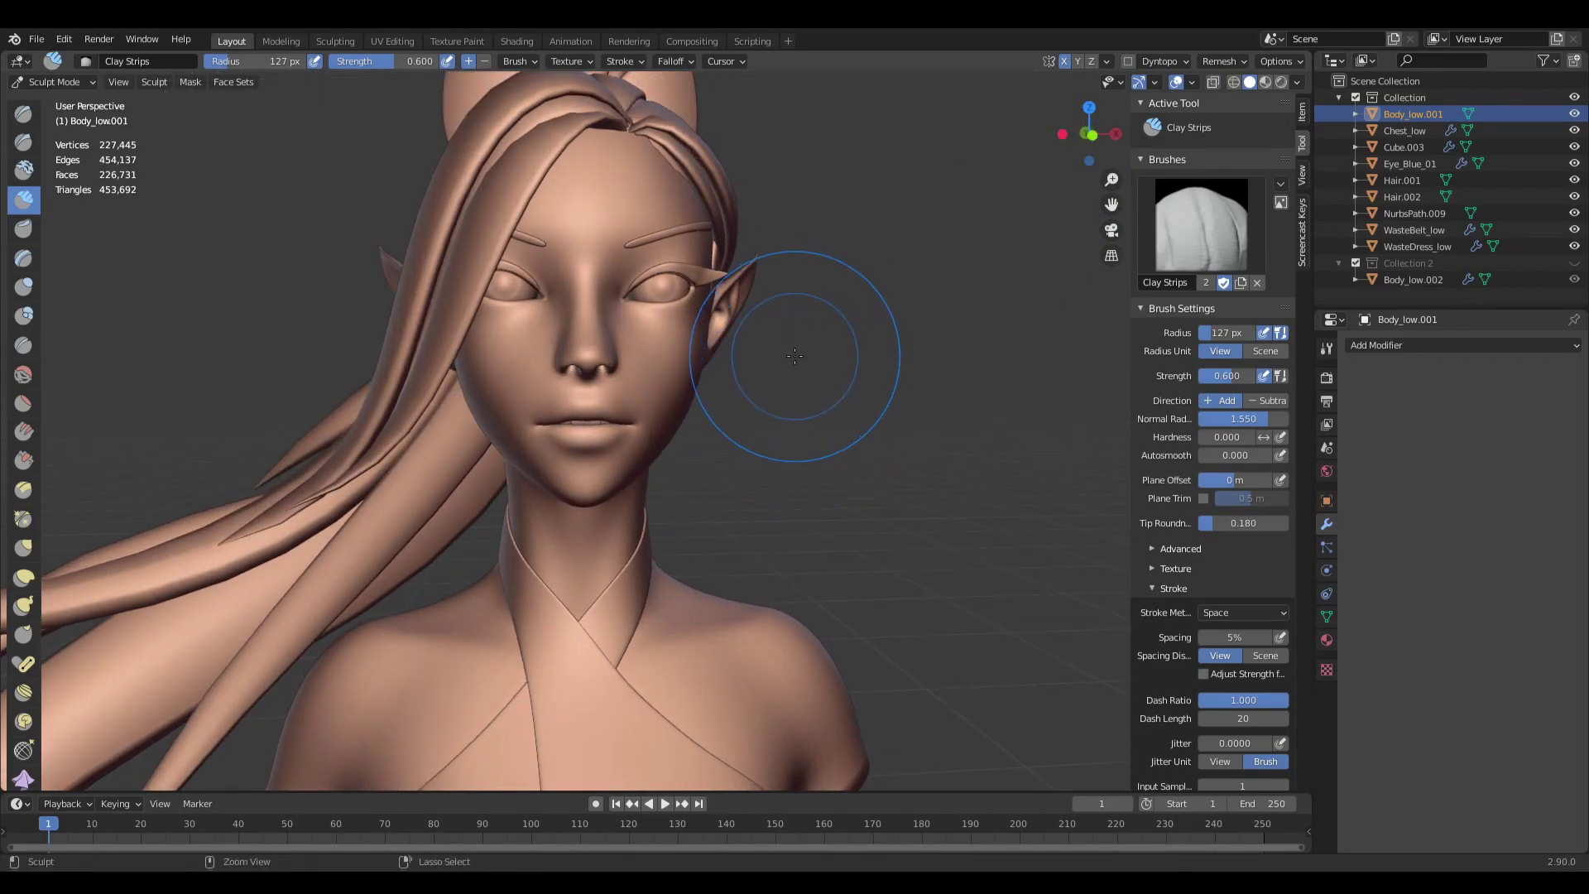
key("ctrl+r")
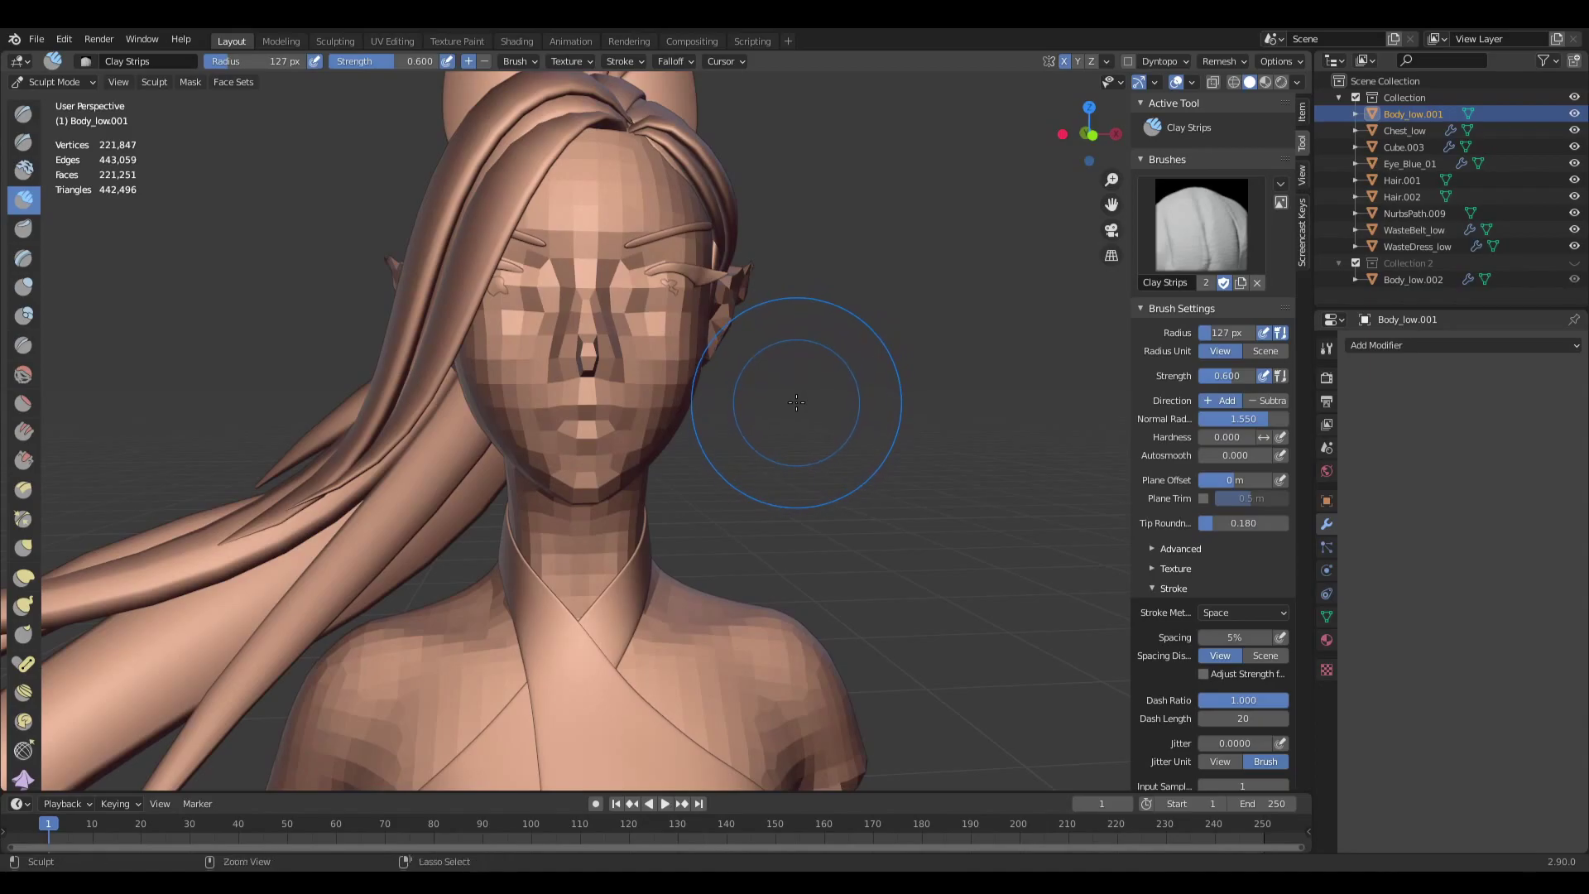
key("ctrl+z")
Set a finer voxel size and voxel remesh Body_low.001.
key("r")
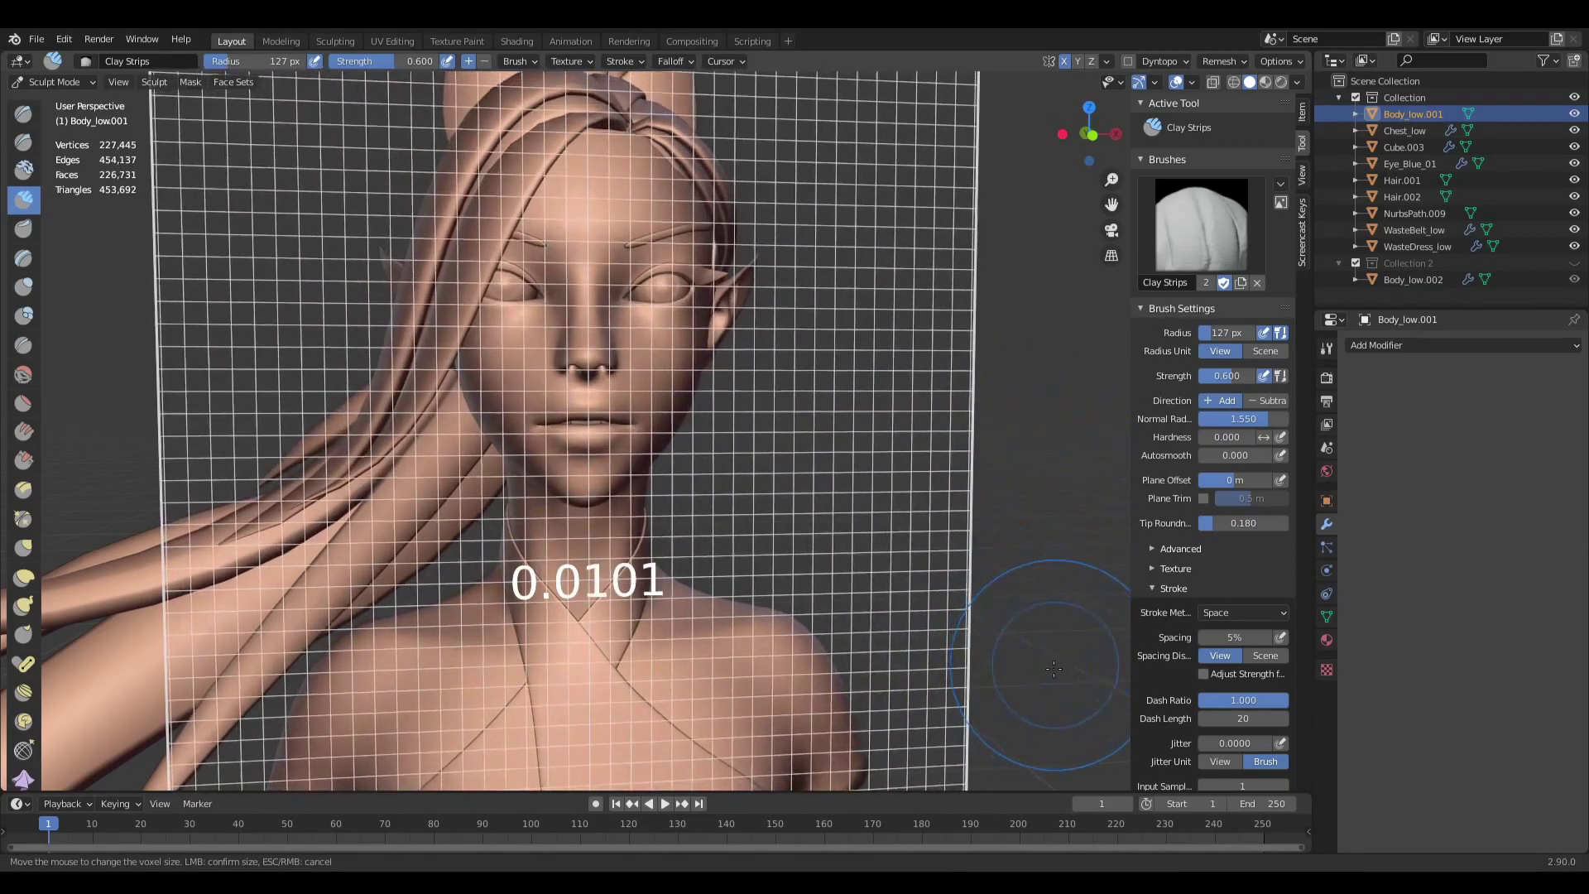
left_click(778, 467)
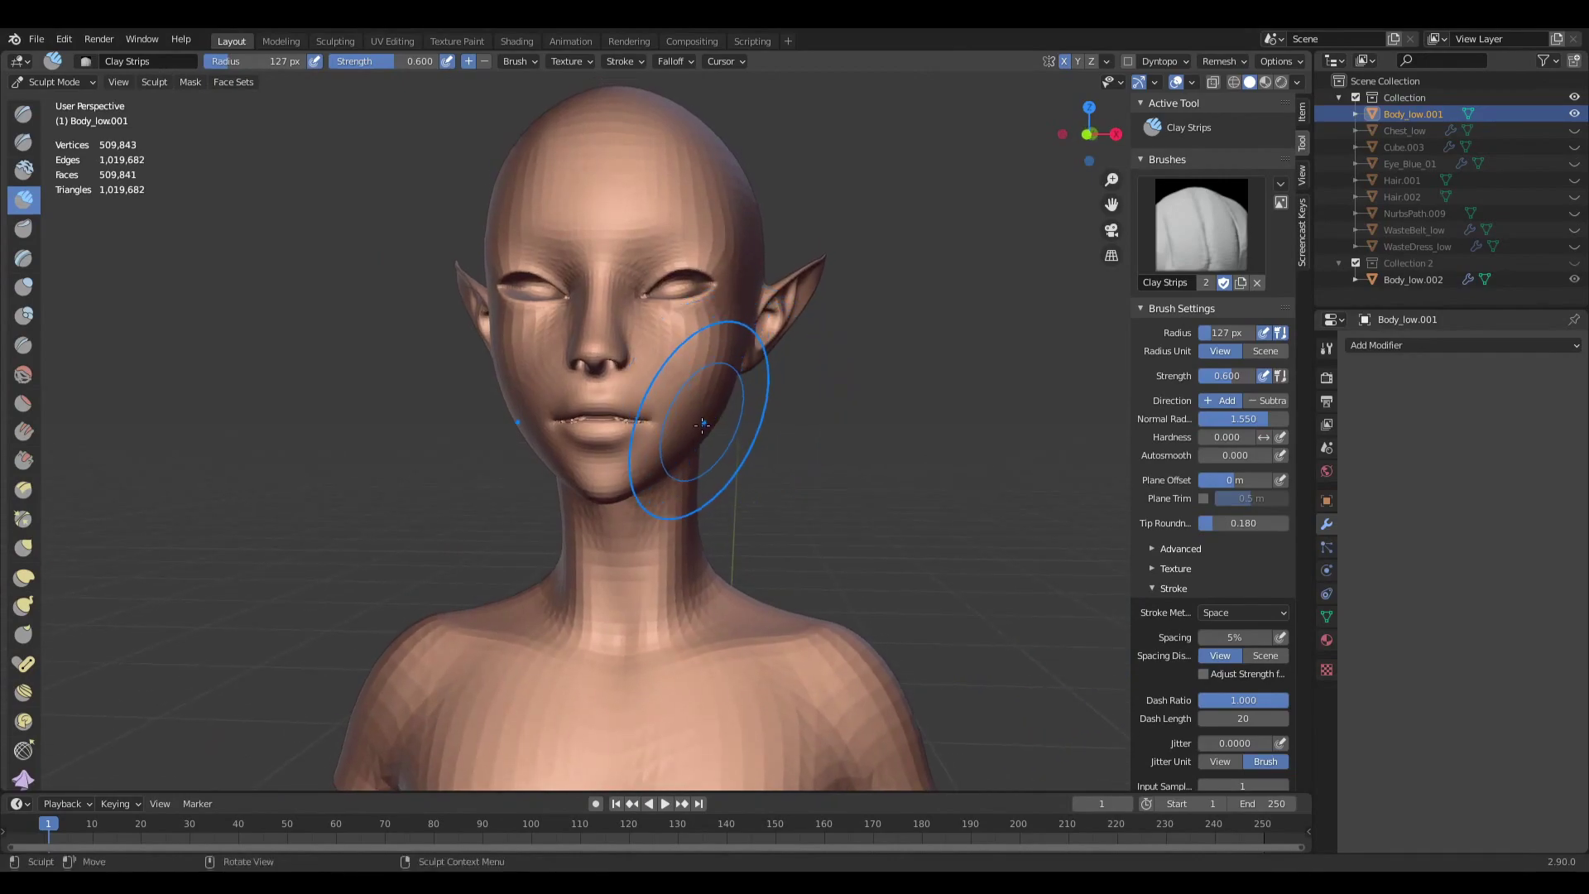
key("ctrl+r")
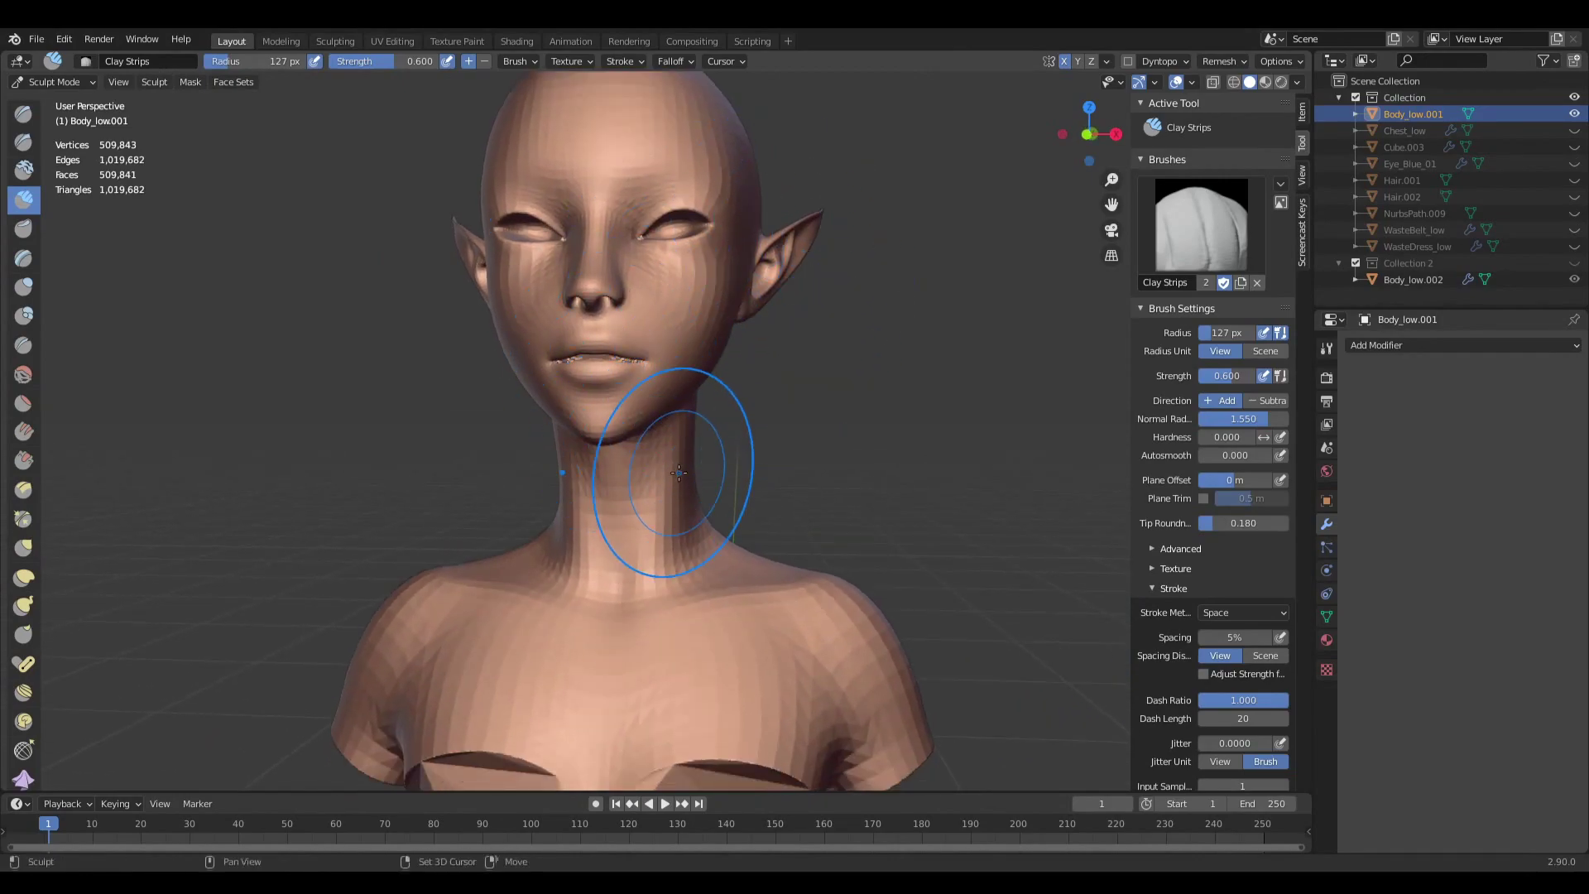
Smooth the faceted neck and upper chest of Body_low.001.
middle_click_drag(678, 467, 662, 389, "shift")
left_click_drag(627, 382, 632, 489)
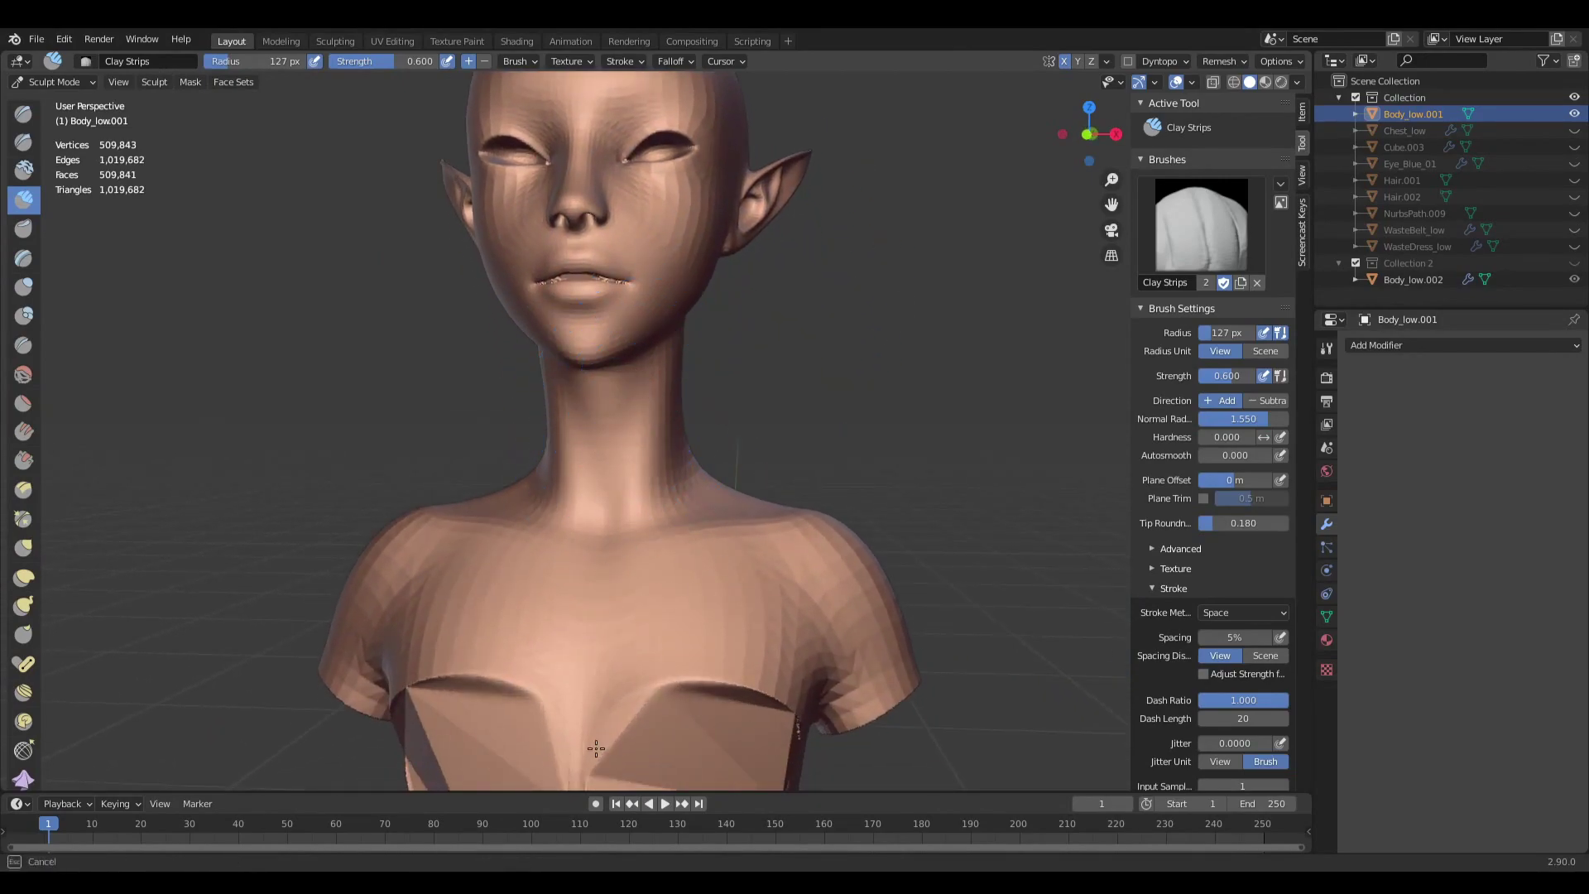
middle_click_drag(599, 730, 569, 607, "shift")
mouse_move(588, 529)
left_mouse_down("shift")
mouse_move(600, 727)
mouse_move(740, 611)
left_mouse_up("shift")
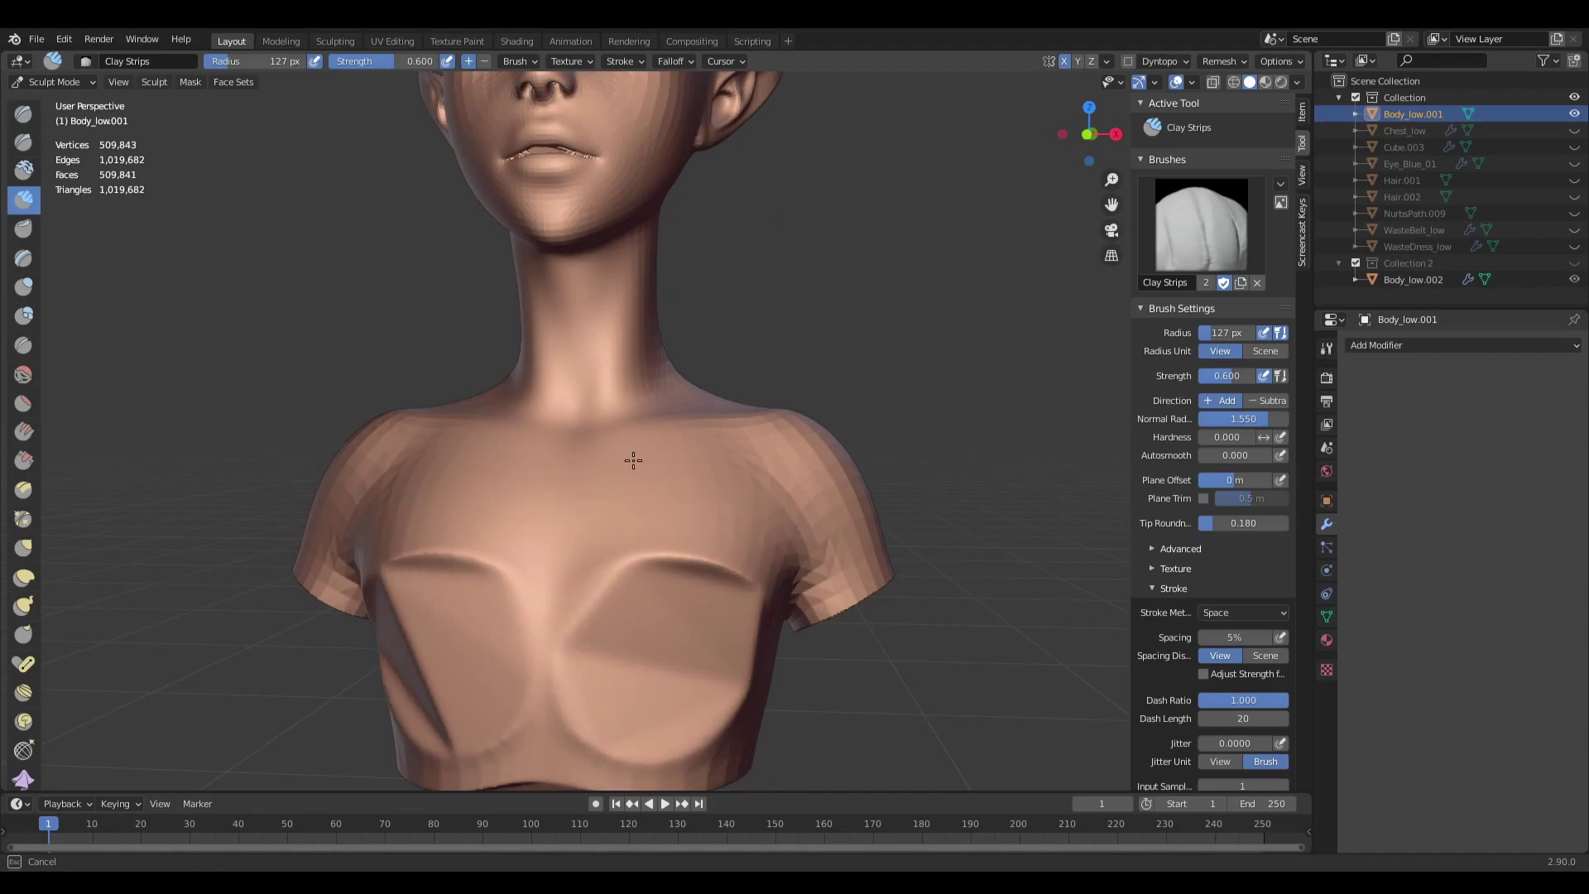
middle_click_drag(660, 308, 567, 605)
Smooth the shoulders, the back and the nape of the neck on Body_low.001.
middle_click_drag(754, 495, 895, 321)
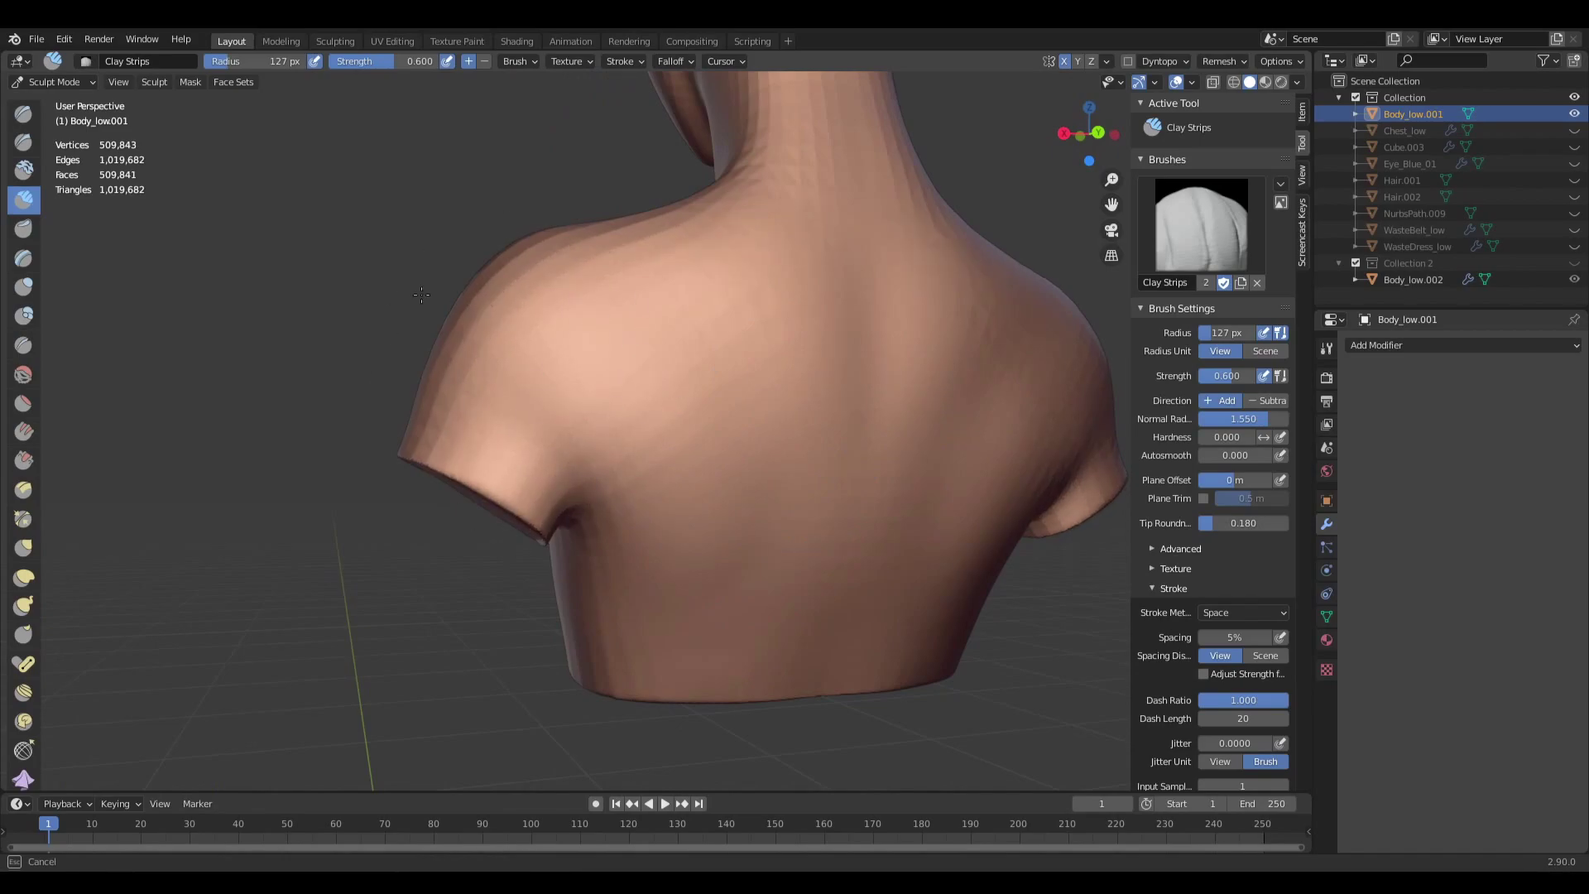
middle_click_drag(481, 276, 748, 330)
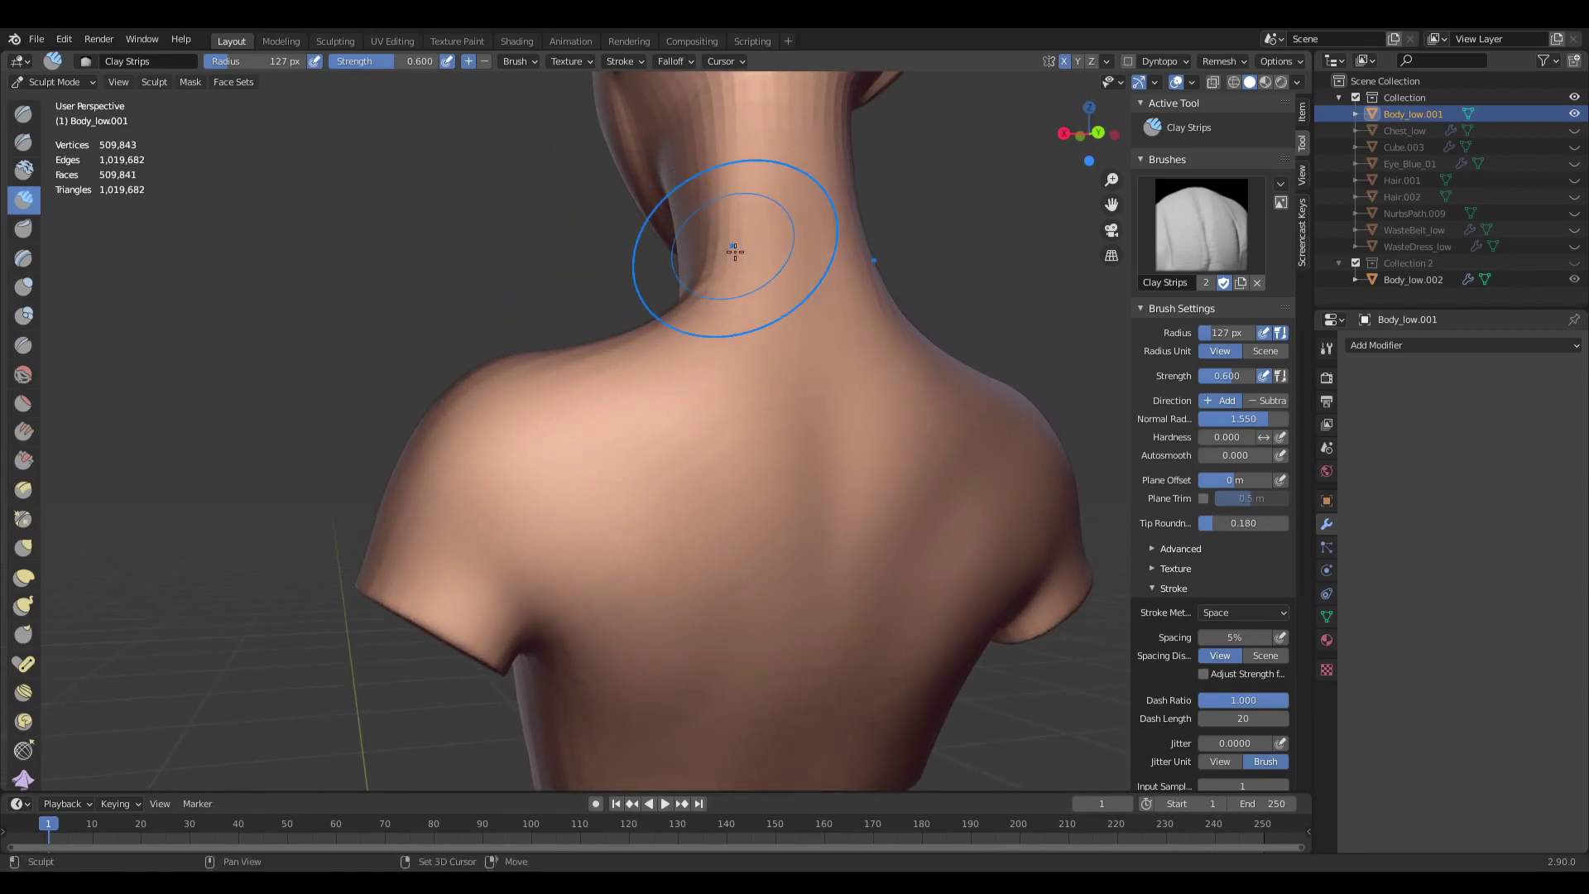
middle_click_drag(737, 265, 669, 605, "shift")
middle_click_drag(713, 365, 663, 489, "shift")
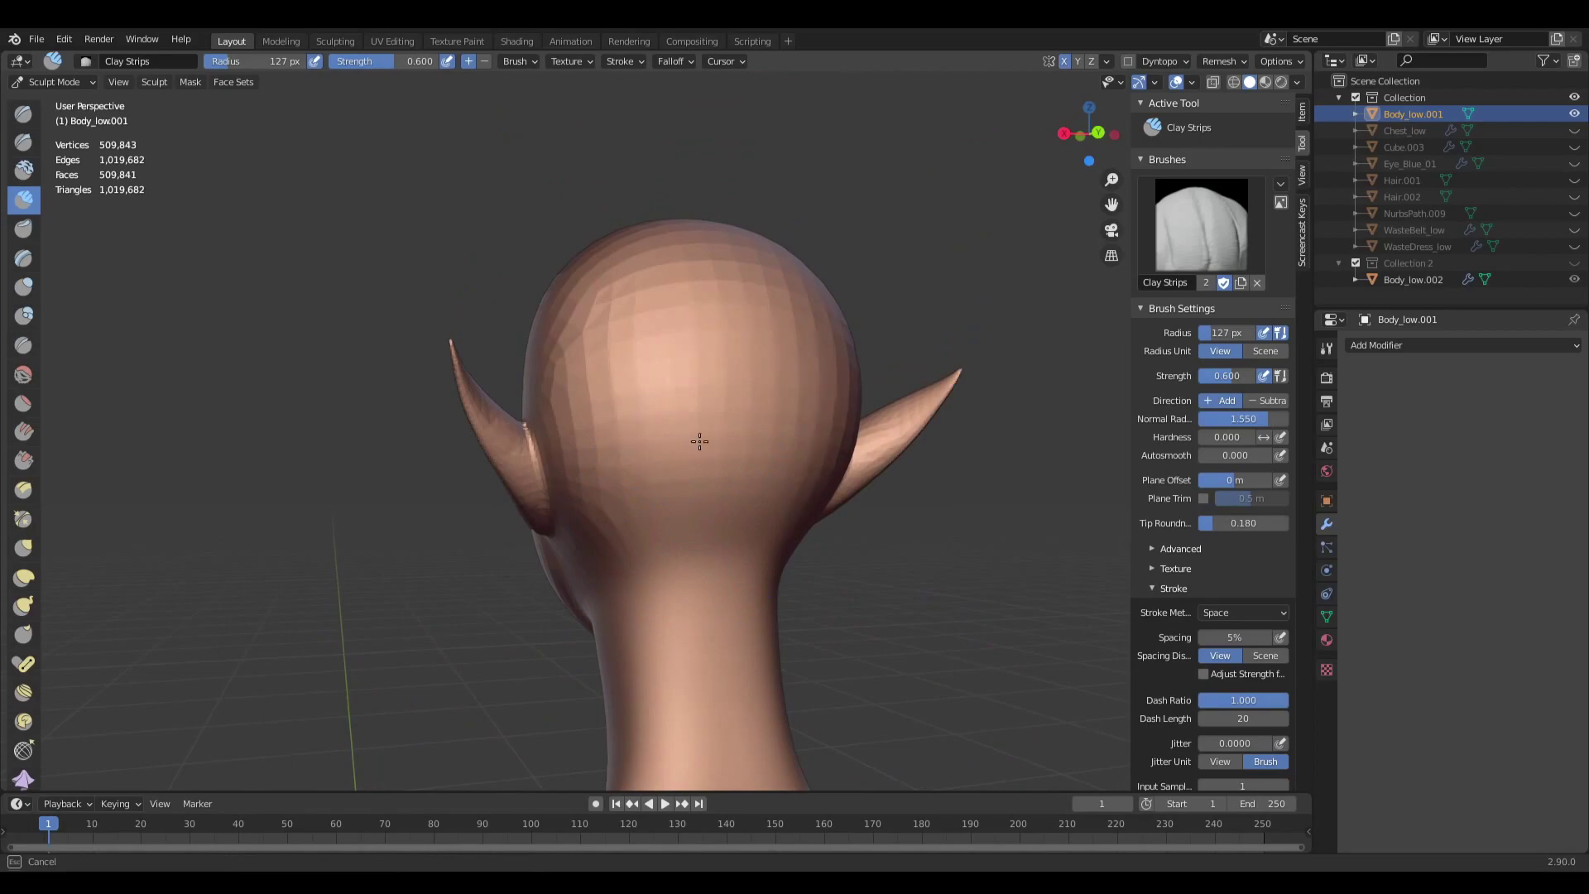
Smooth the skull, forehead and cheeks of Body_low.001.
middle_click_drag(621, 401, 661, 477)
middle_click_drag(665, 400, 720, 454)
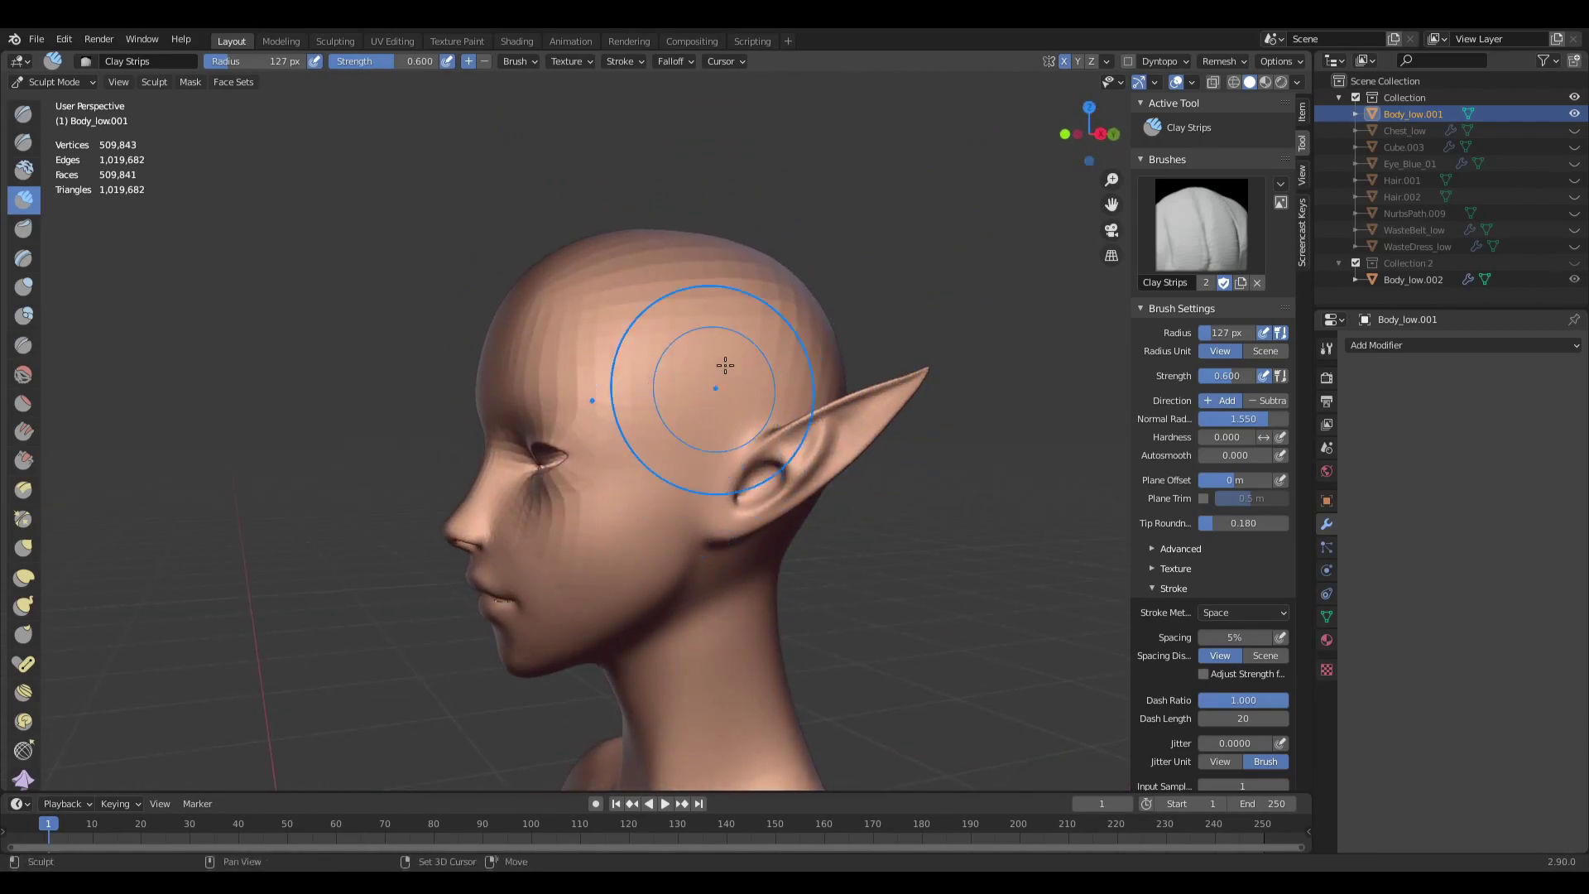
middle_click_drag(656, 236, 820, 248)
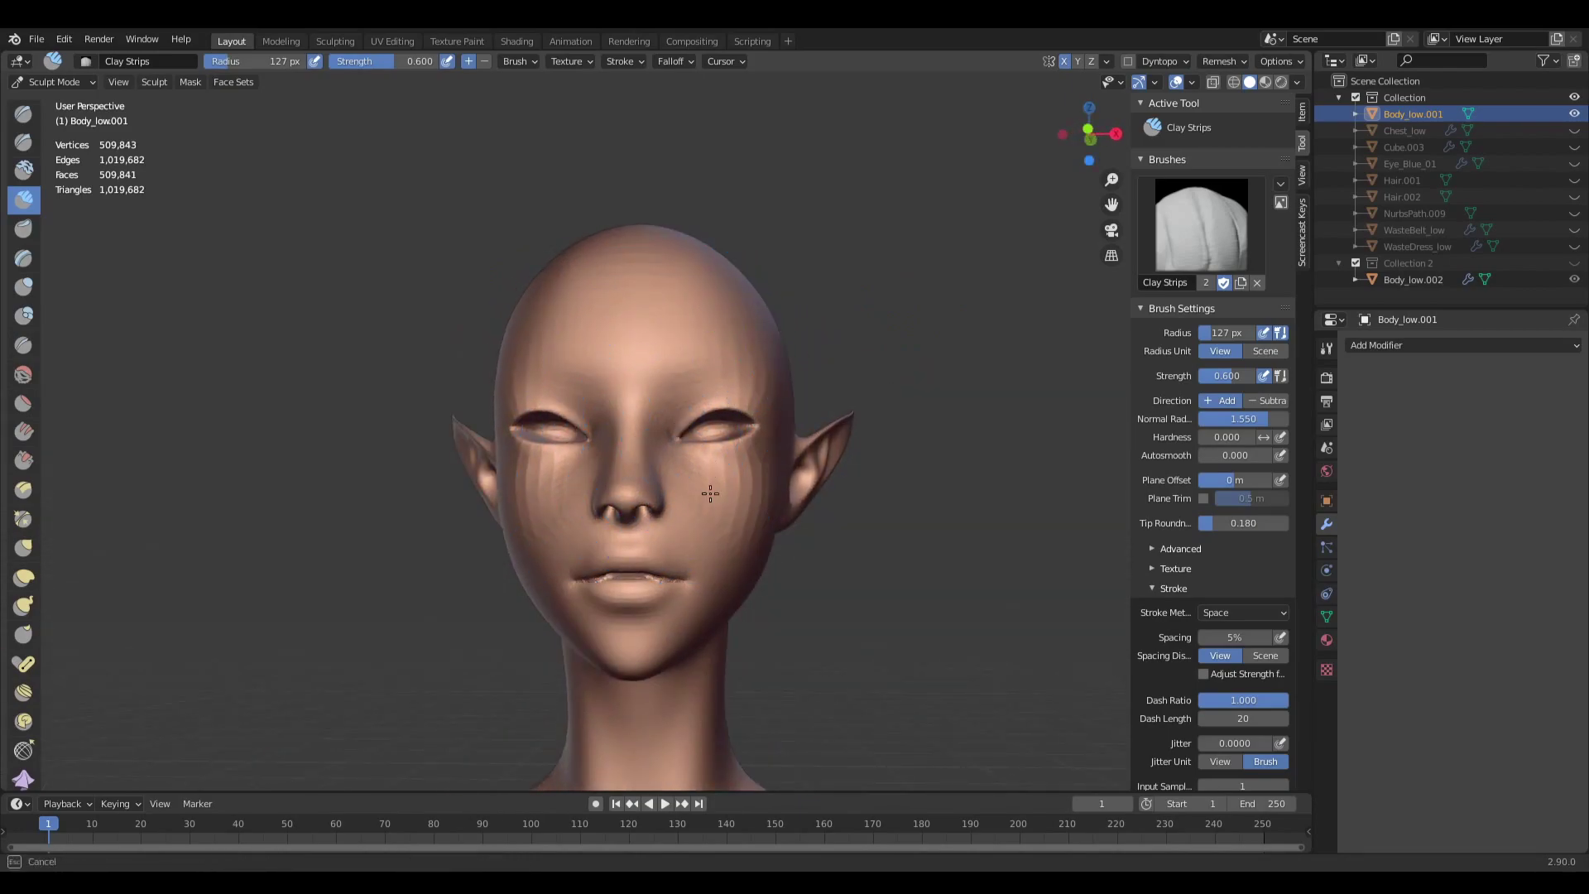
middle_click_drag(711, 454, 819, 571)
middle_click_drag(827, 412, 814, 283, "shift")
Toggle the visibility of Chest_low and Cube.003 in the scene.
left_click(1574, 130)
mouse_move(1575, 147)
left_mouse_down()
mouse_move(1577, 199)
mouse_move(1575, 128)
left_mouse_up()
middle_click_drag(879, 320, 850, 354)
Set the remesh voxel size to 0.0008 m and voxel remesh Body_low.001.
key("r")
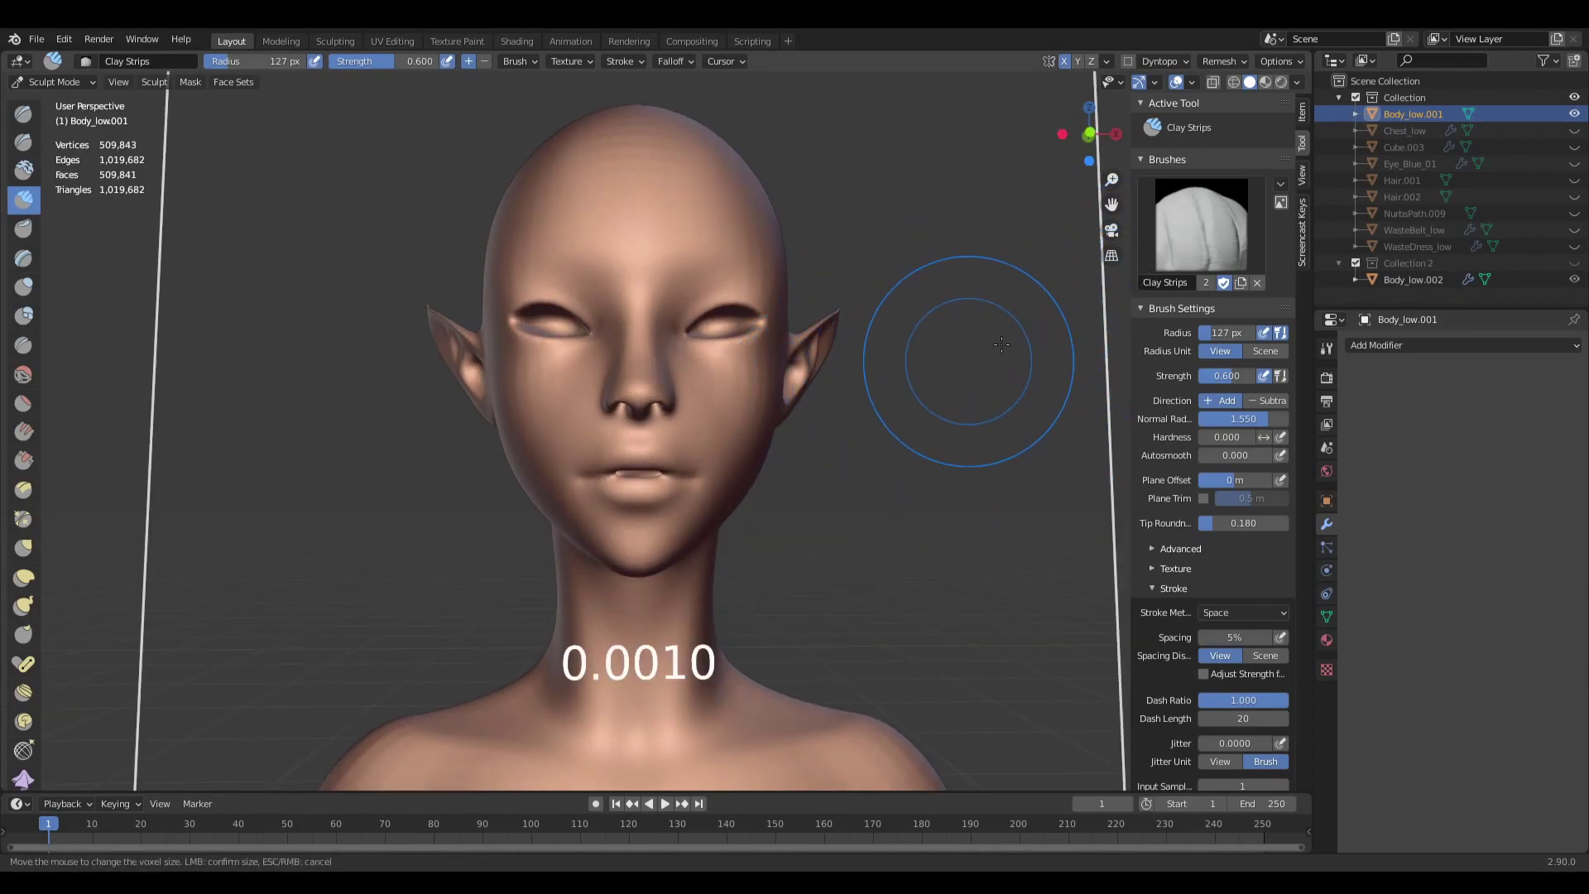
left_click(968, 360)
left_click(1226, 67)
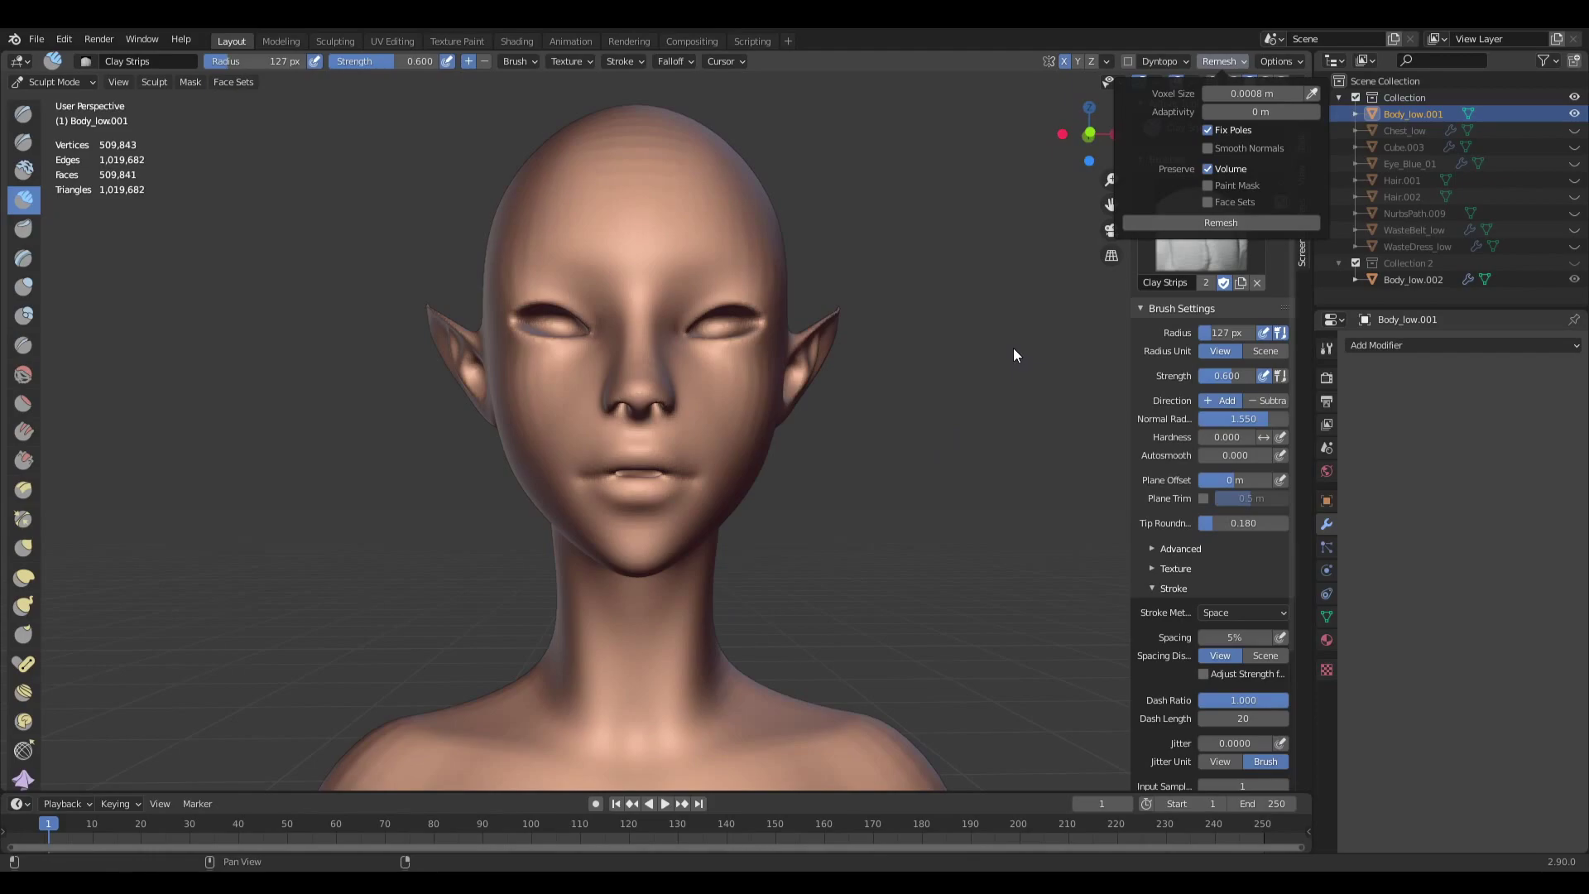
key("ctrl+r")
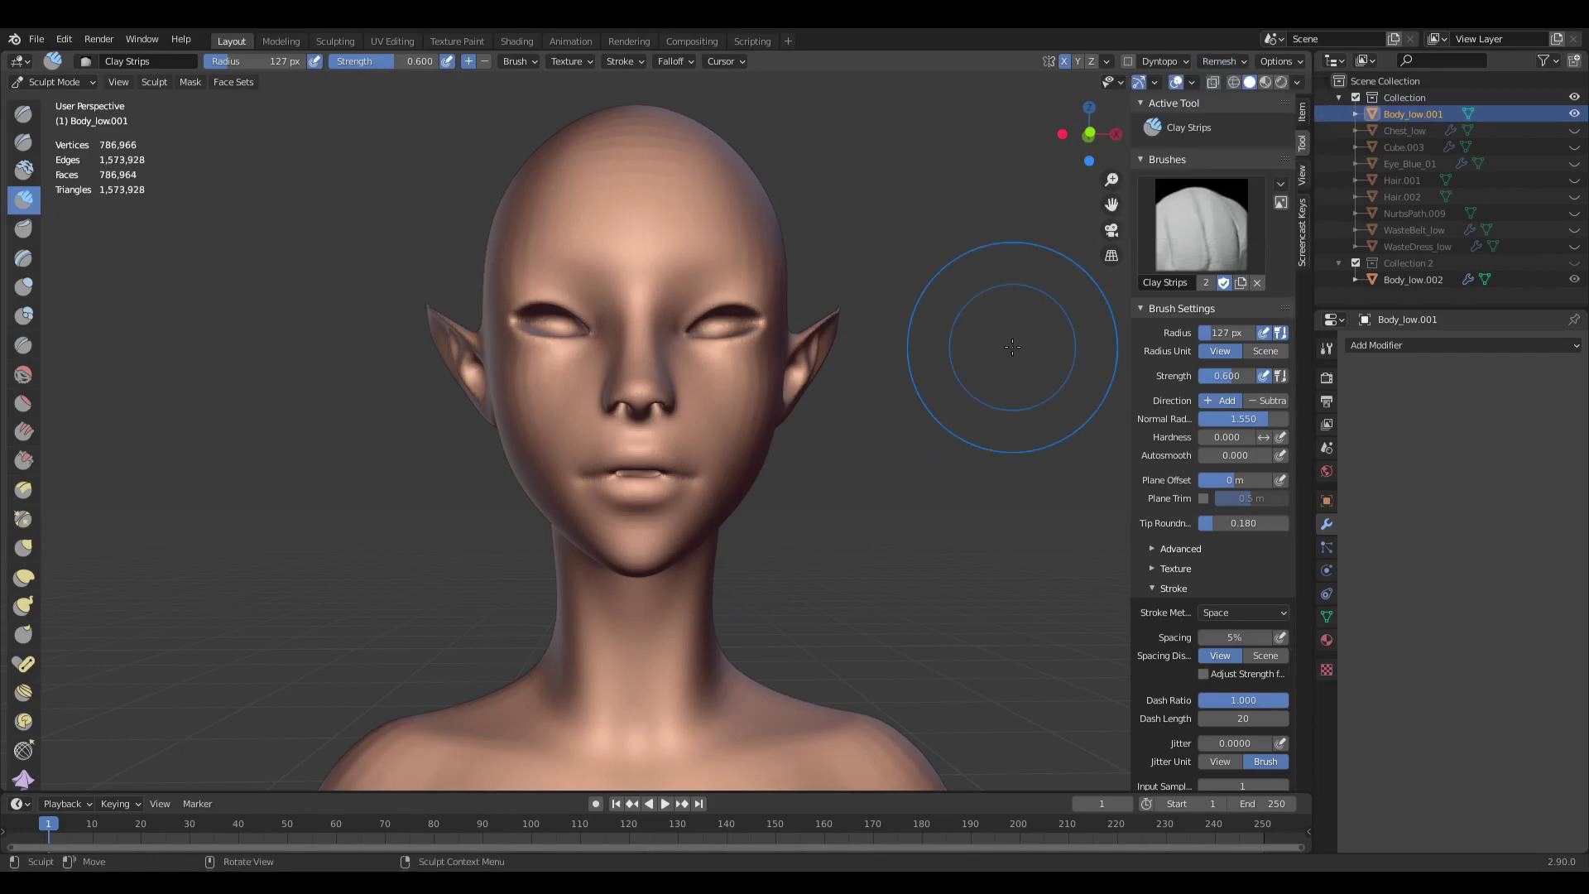
right_click(995, 403)
Smooth the top, side and back of the remeshed head.
mouse_move(986, 270)
middle_mouse_down()
mouse_move(844, 439)
mouse_move(791, 418)
middle_mouse_up()
middle_click_drag(646, 165, 668, 168)
left_click_drag(668, 167, 643, 152)
middle_click_drag(700, 209, 667, 220)
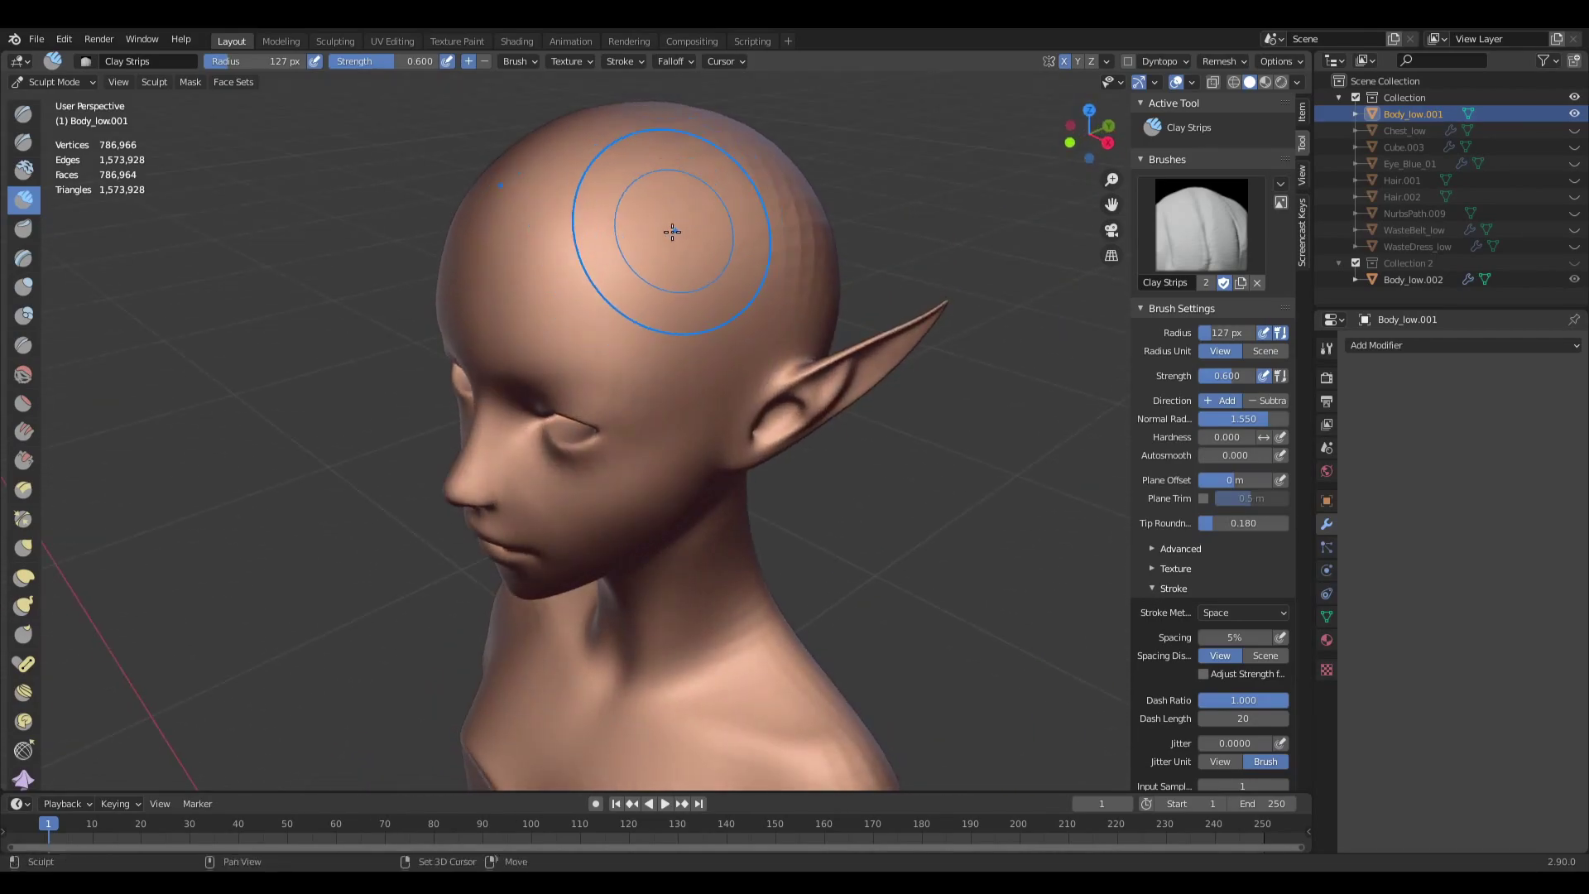
middle_click_drag(832, 275, 709, 302)
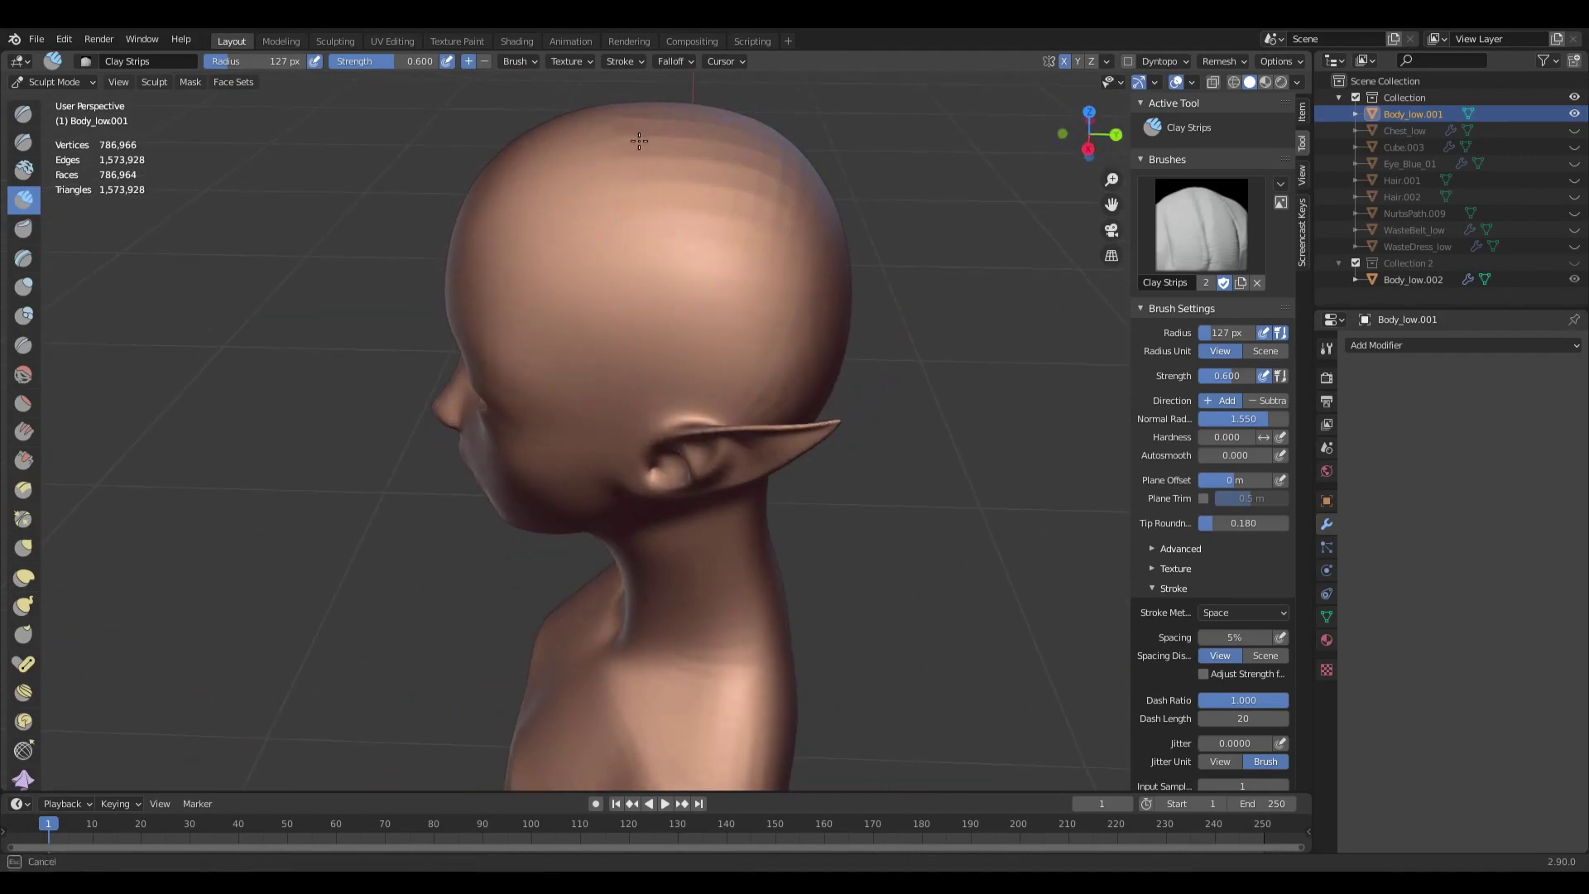
mouse_move(839, 190)
middle_mouse_down()
mouse_move(710, 245)
mouse_move(798, 319)
middle_mouse_up()
Smooth the remeshed neck, shoulders, torso and back from all sides.
middle_click_drag(749, 414, 726, 462)
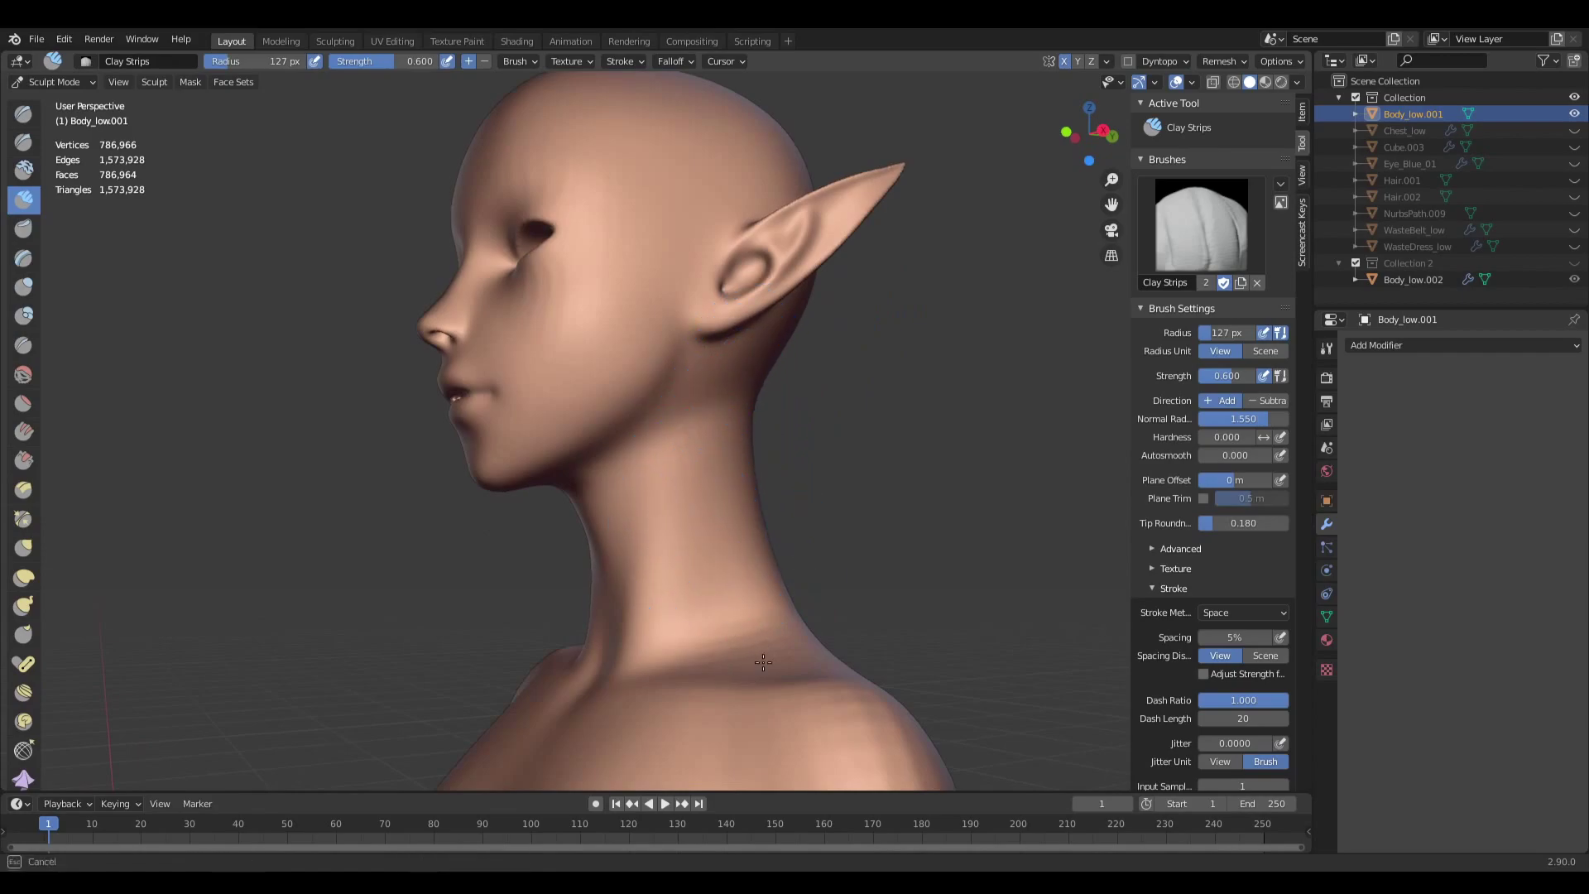
middle_click_drag(849, 644, 825, 474, "shift")
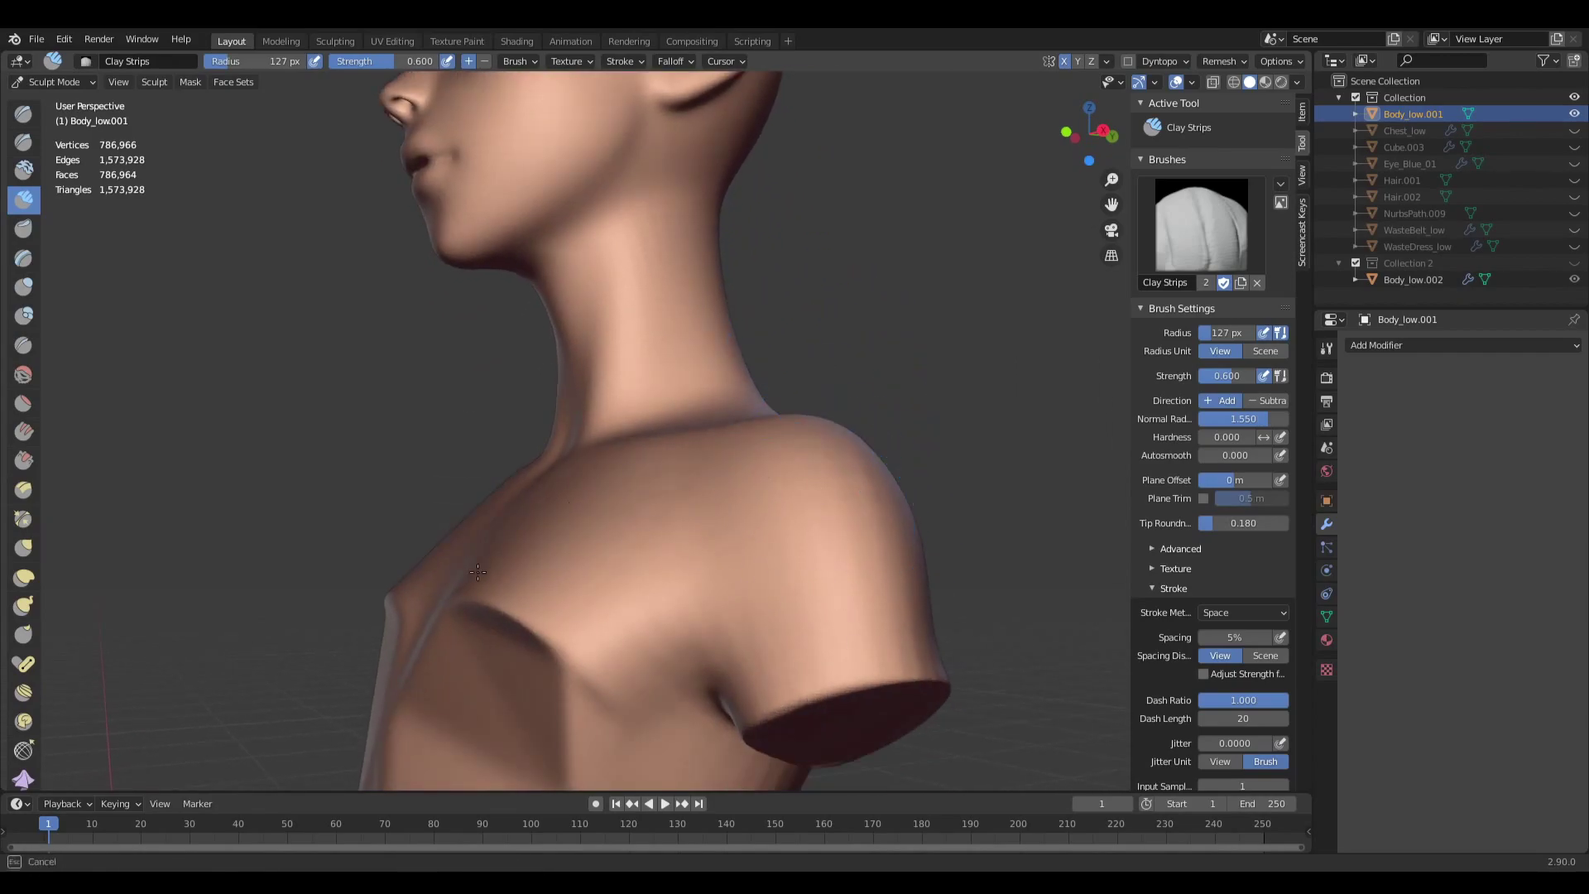
middle_click_drag(716, 562, 607, 428)
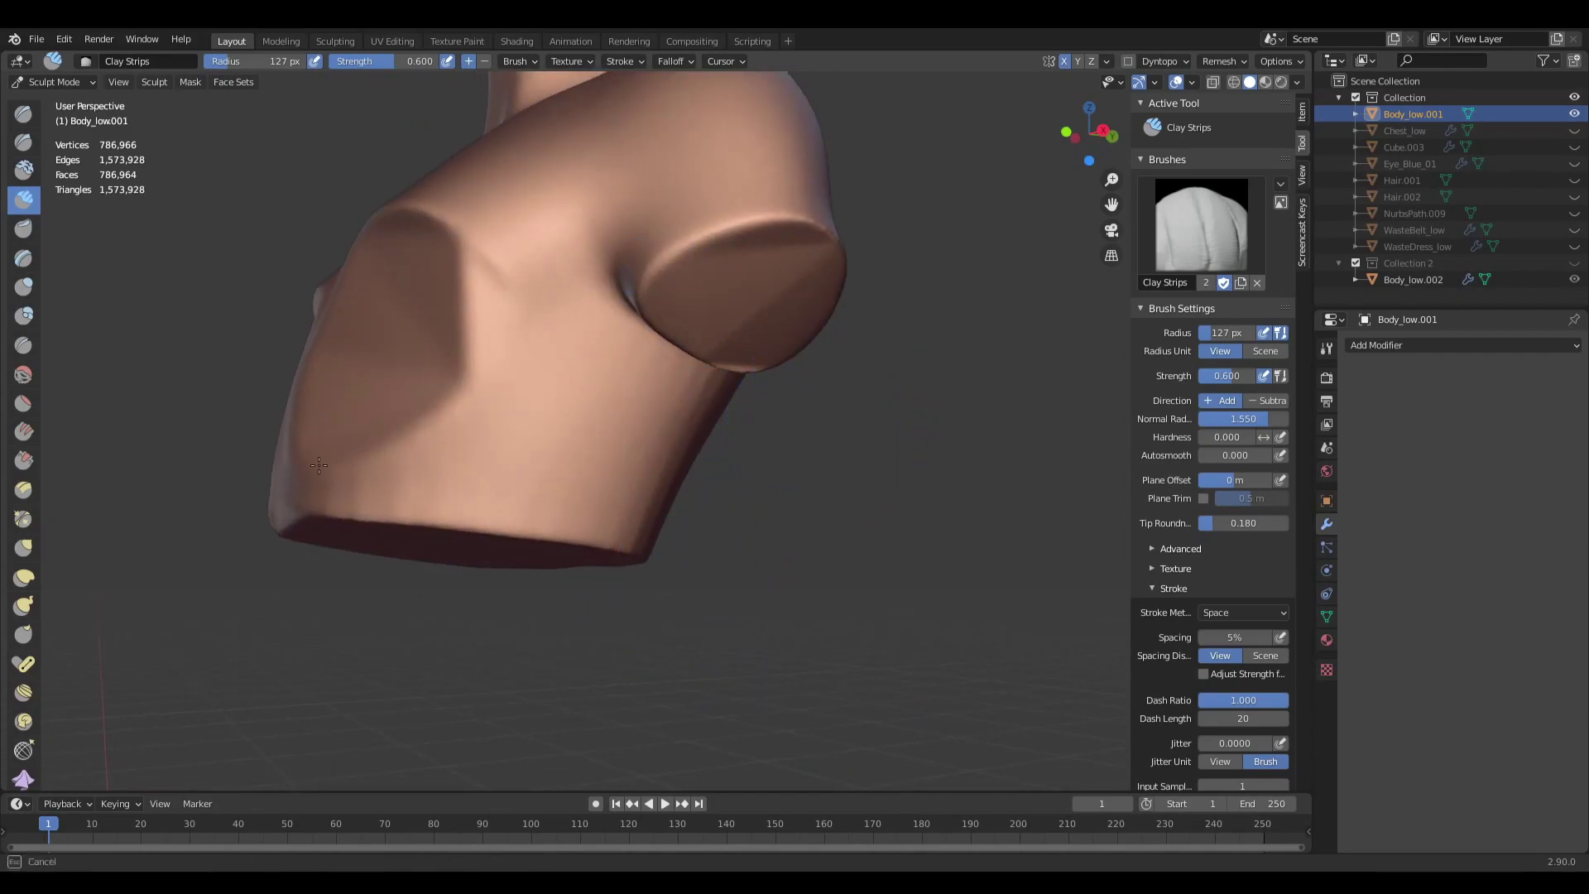
middle_click_drag(352, 468, 477, 415)
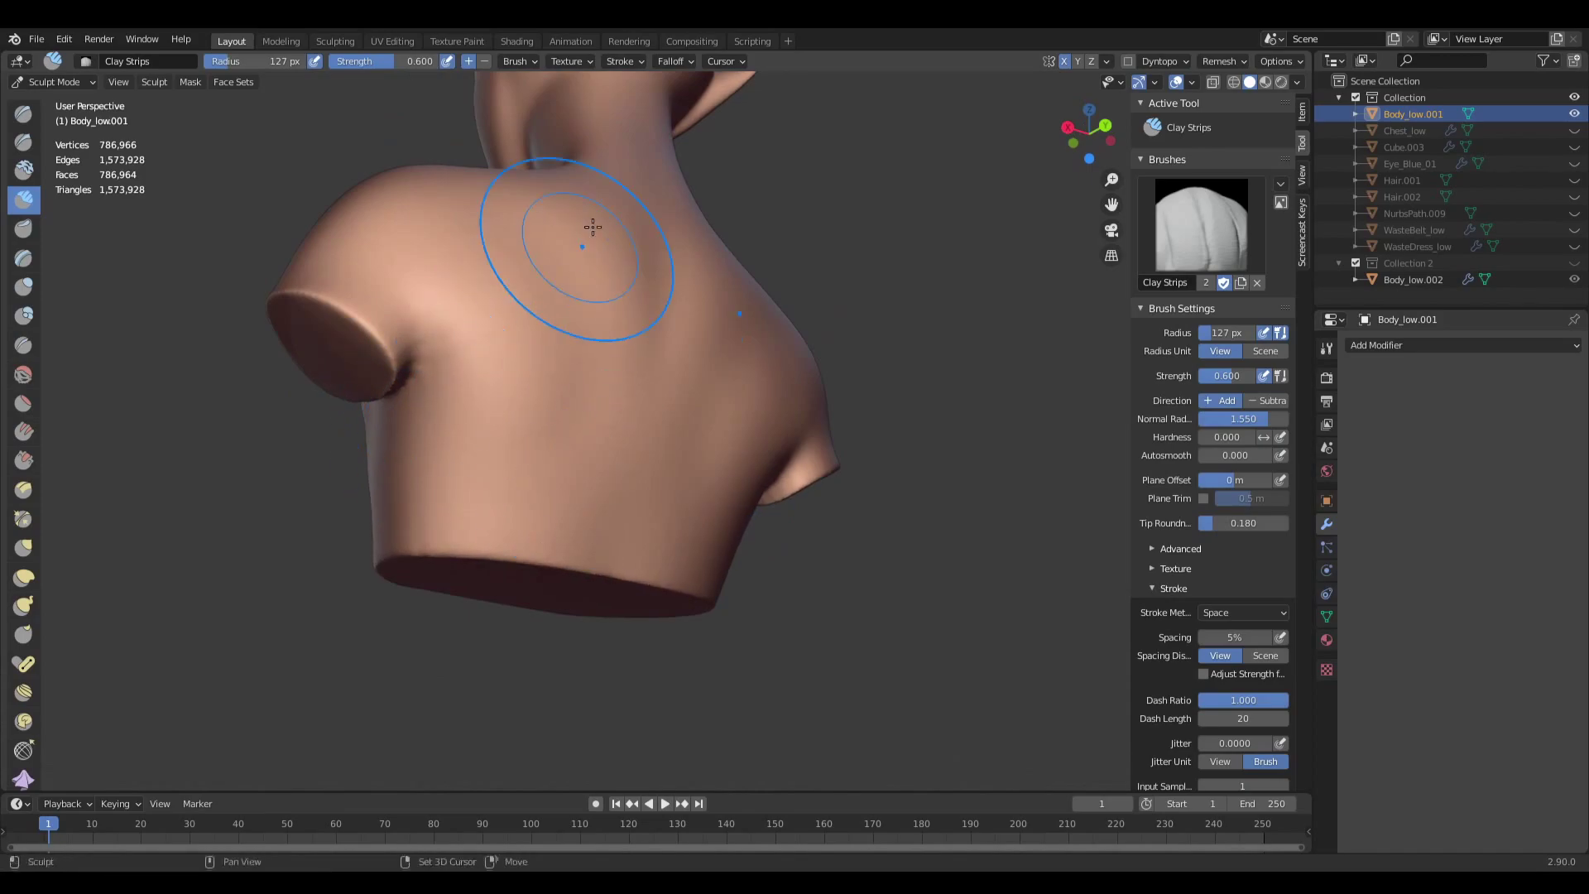
middle_click_drag(607, 220, 625, 493, "shift")
middle_click_drag(625, 493, 869, 496)
middle_click_drag(687, 226, 876, 457, "shift")
Set the Clay Strips radius to 79 px for detail work on the face.
key("q")
left_click(752, 405)
key("f")
mouse_move(755, 412)
middle_mouse_down("ctrl")
mouse_move(750, 373)
mouse_move(712, 443)
middle_mouse_up("ctrl")
left_click(750, 367)
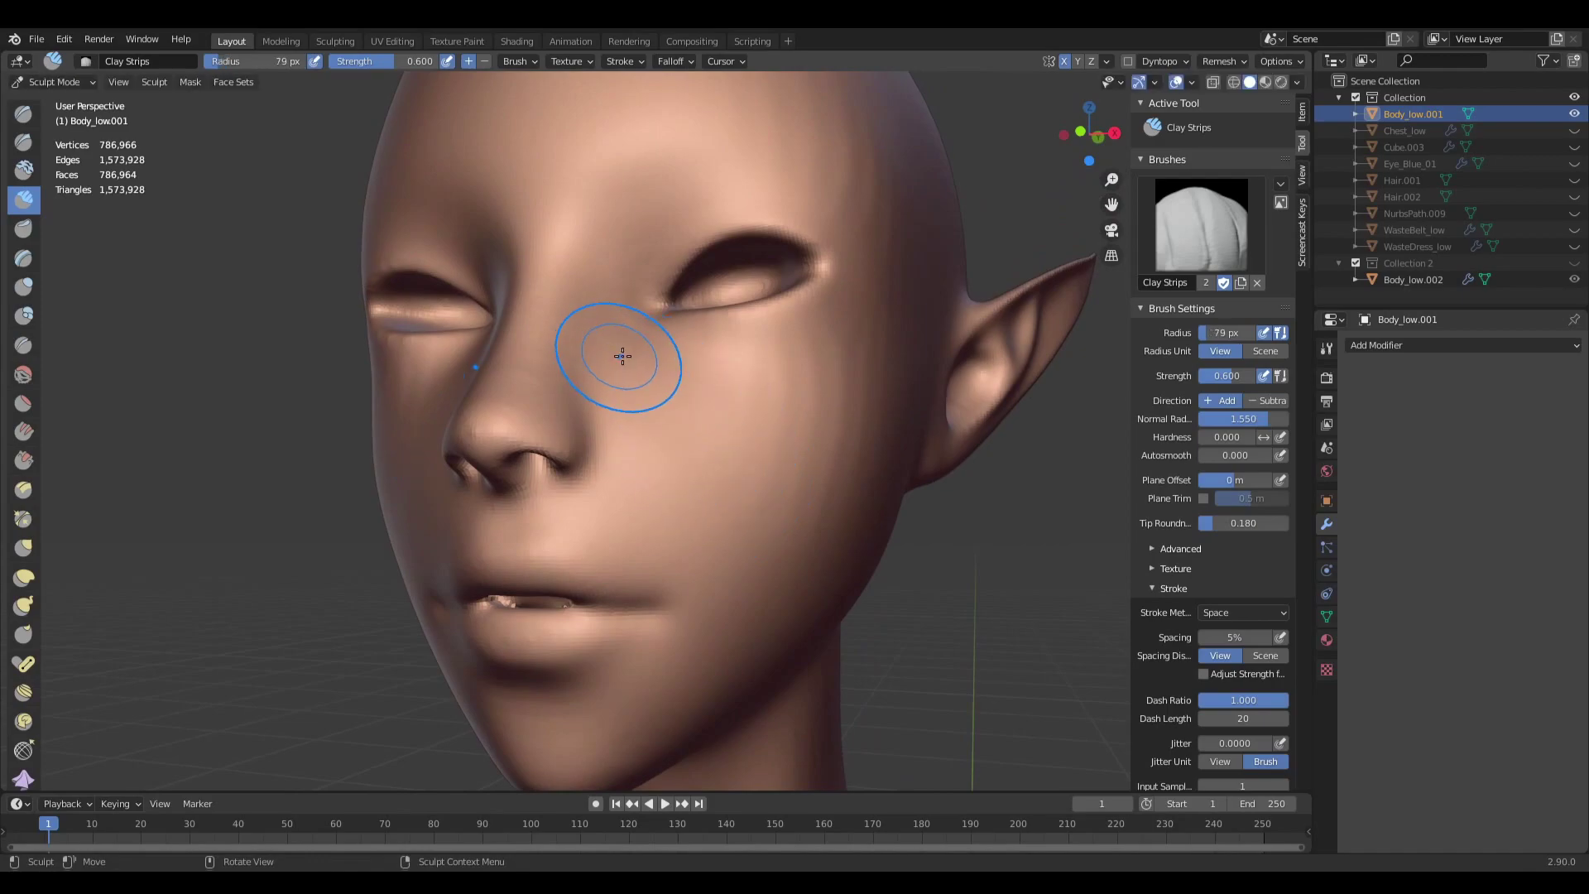
Enlarge the brush and work broad strokes over the cheek beside the nose.
key("f")
mouse_move(624, 359)
left_mouse_down()
mouse_move(714, 459)
mouse_move(646, 386)
mouse_move(733, 538)
left_mouse_up()
left_click(729, 455)
key("f")
left_click(712, 461)
left_click_drag(629, 316, 796, 533)
mouse_move(592, 352)
left_mouse_down()
mouse_move(702, 537)
mouse_move(728, 438)
mouse_move(774, 514)
left_mouse_up()
mouse_move(605, 347)
left_mouse_down()
mouse_move(756, 529)
mouse_move(609, 351)
left_mouse_up()
Set the Clay Strips radius to 193 px and stroke over the side of the face around the mouth and jaw.
mouse_move(745, 414)
middle_mouse_down()
mouse_move(643, 426)
mouse_move(620, 418)
mouse_move(631, 409)
middle_mouse_up()
key("f")
left_click(580, 408)
mouse_move(411, 422)
left_mouse_down()
mouse_move(546, 379)
mouse_move(418, 500)
left_mouse_up()
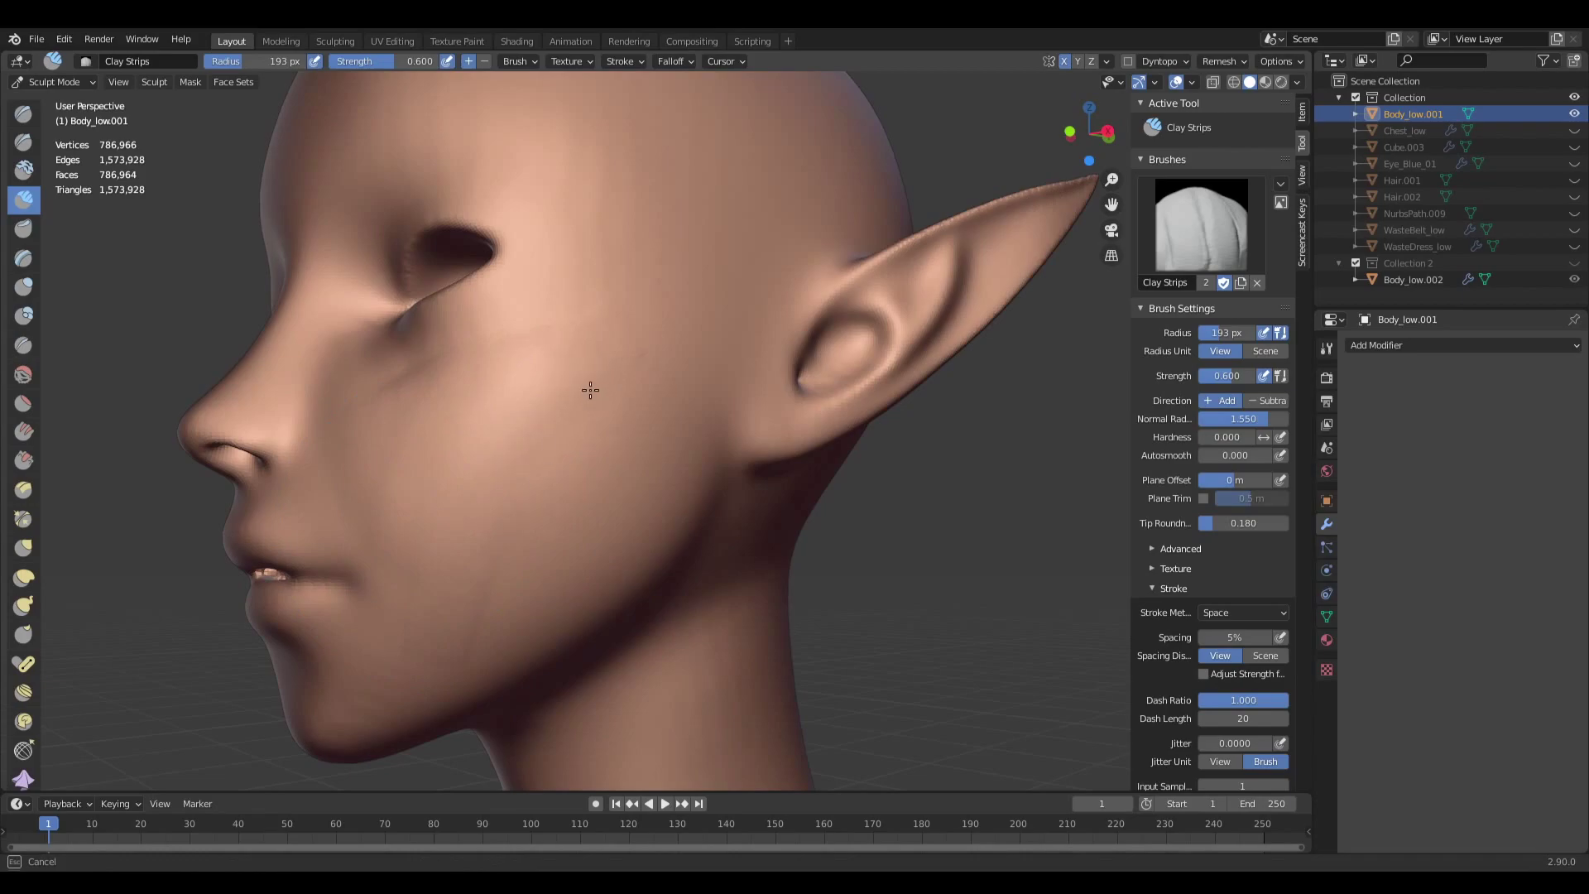
left_click_drag(473, 580, 514, 479)
mouse_move(514, 480)
middle_mouse_down()
mouse_move(869, 479)
mouse_move(827, 470)
middle_mouse_up()
Resize the brush and add a short stroke on the face from a closer angle.
scroll(774, 457, "up", 2)
key("f")
left_click(752, 430)
middle_click_drag(637, 455, 801, 453)
left_click_drag(819, 418, 836, 401)
Show the hidden chest, eye, hair and clothing objects in the main collection.
left_click_drag(1574, 129, 1574, 265)
left_click(1574, 264)
scroll(919, 372, "down", 5)
mouse_move(906, 373)
middle_mouse_down()
mouse_move(809, 382)
mouse_move(835, 495)
mouse_move(869, 414)
mouse_move(772, 414)
middle_mouse_up()
Stroke the corner of the lips with the Clay Strips brush at a 50 px radius.
scroll(745, 399, "up", 8)
key("q")
left_click(728, 383)
key("q")
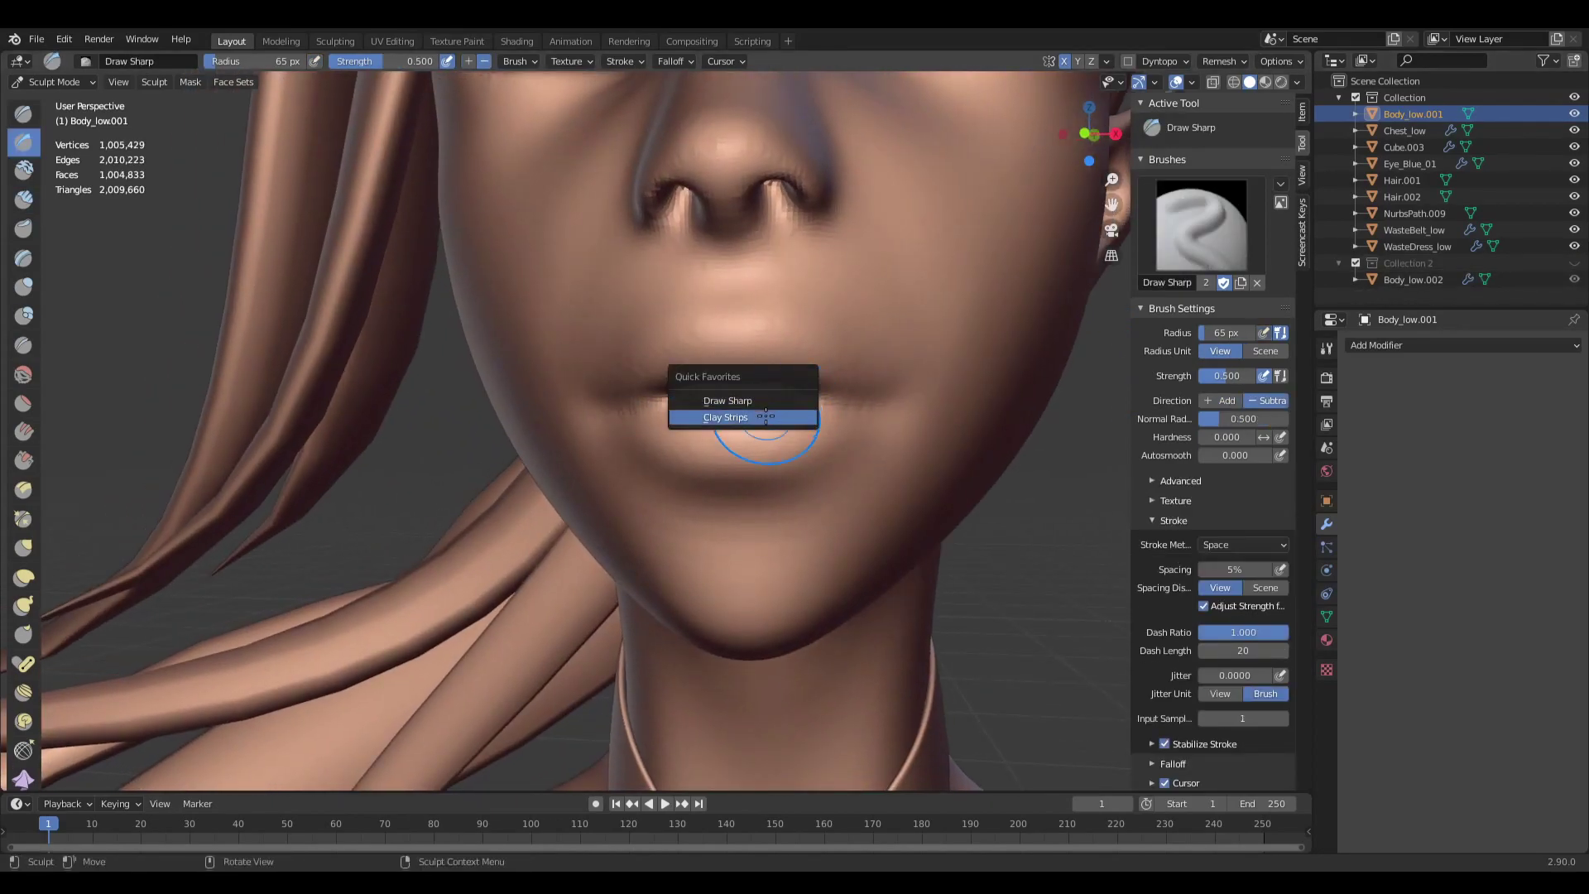
left_click(768, 417)
left_click_drag(795, 402, 822, 400)
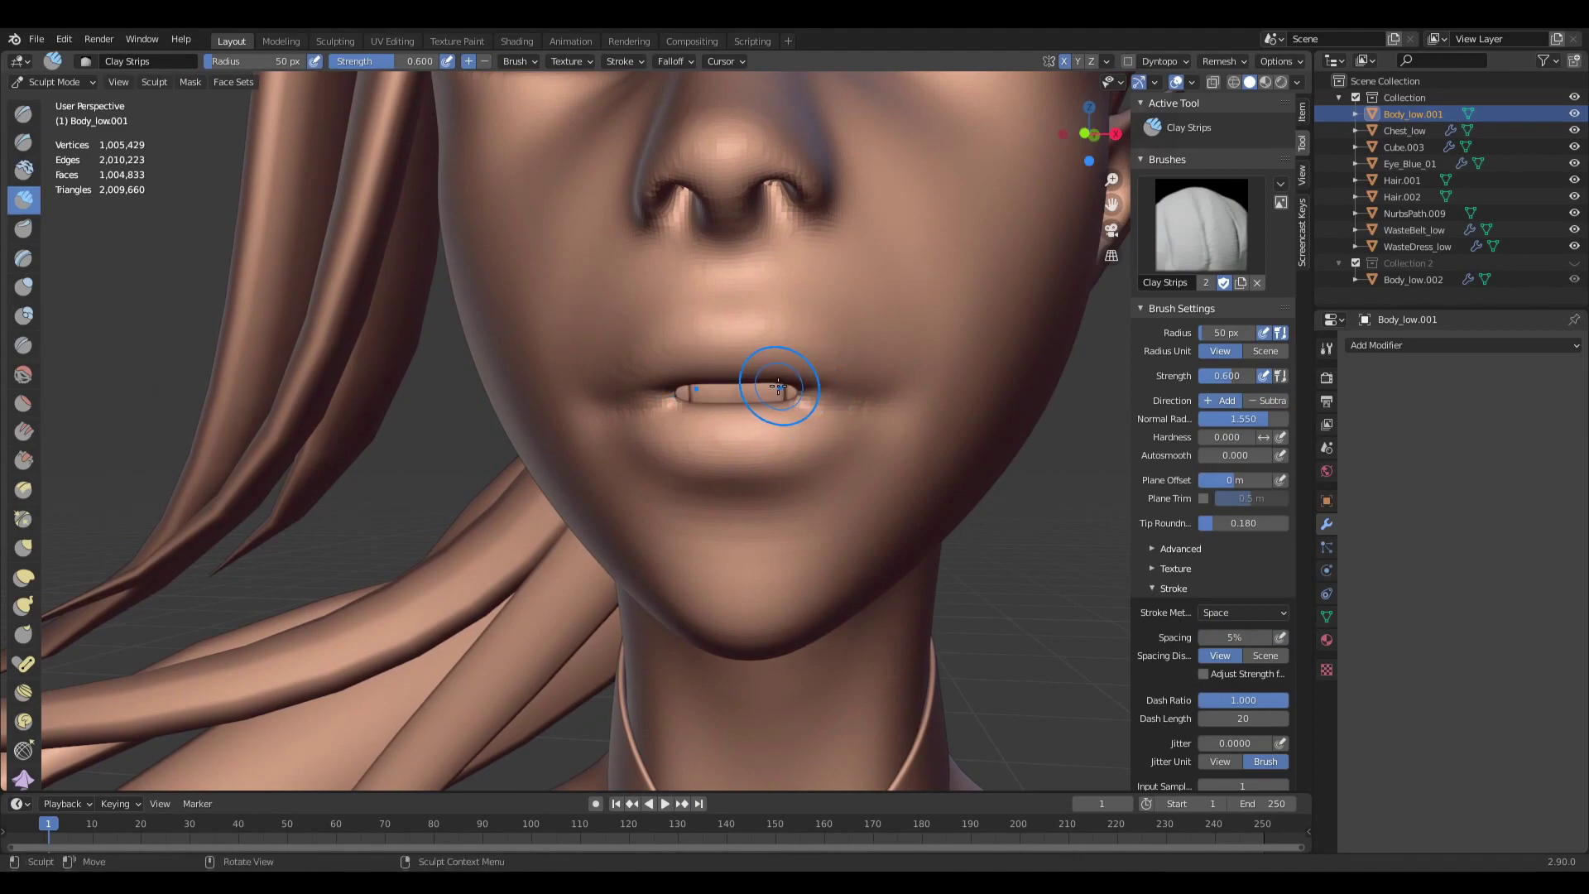
Carve the corner of the mouth outward with the Draw Sharp brush in Subtract direction at a 64 px radius.
key("F3")
left_click(784, 389)
left_click_drag(793, 398, 910, 412)
left_click_drag(786, 396, 894, 414)
scroll(894, 415, "down", 6)
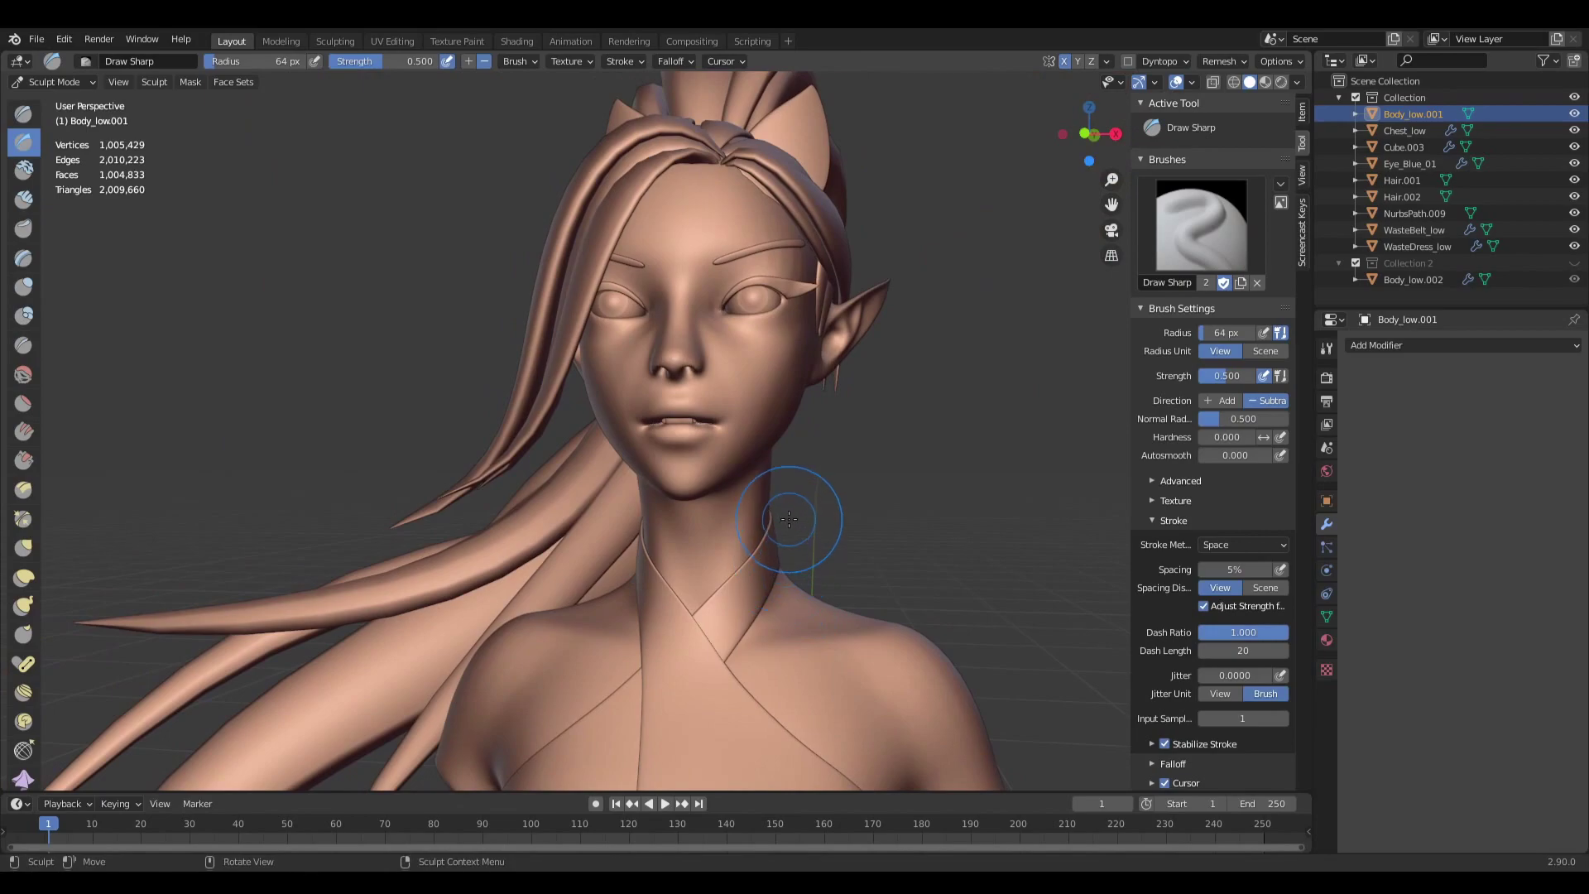
mouse_move(802, 518)
middle_mouse_down()
mouse_move(922, 476)
mouse_move(845, 457)
middle_mouse_up()
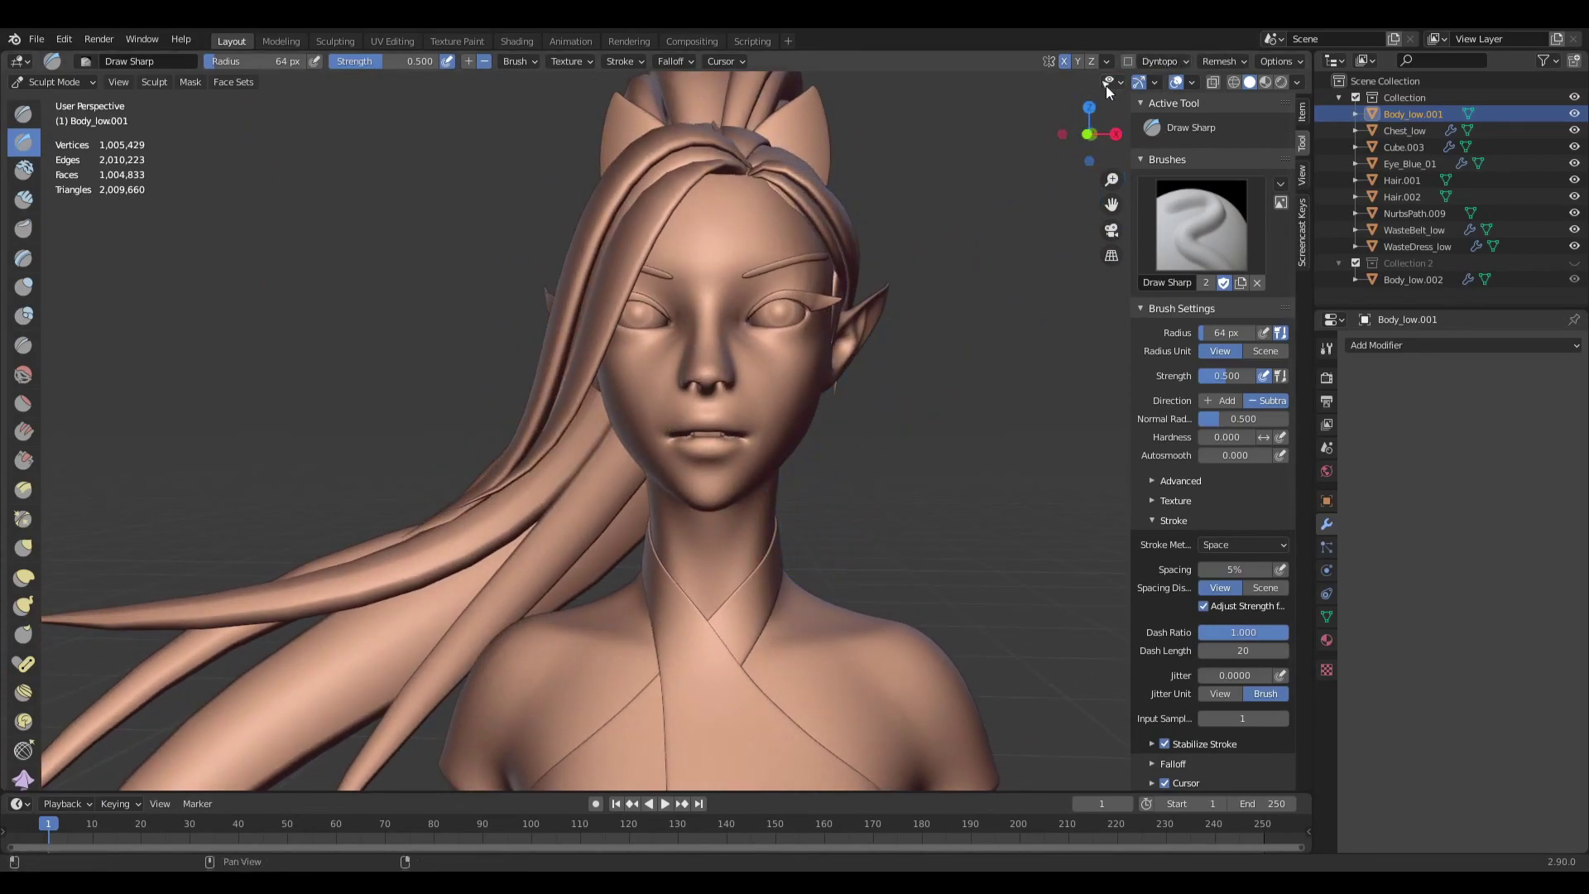
Switch to Object Mode, add a new collection to the scene and isolate it from the others.
left_click(91, 81)
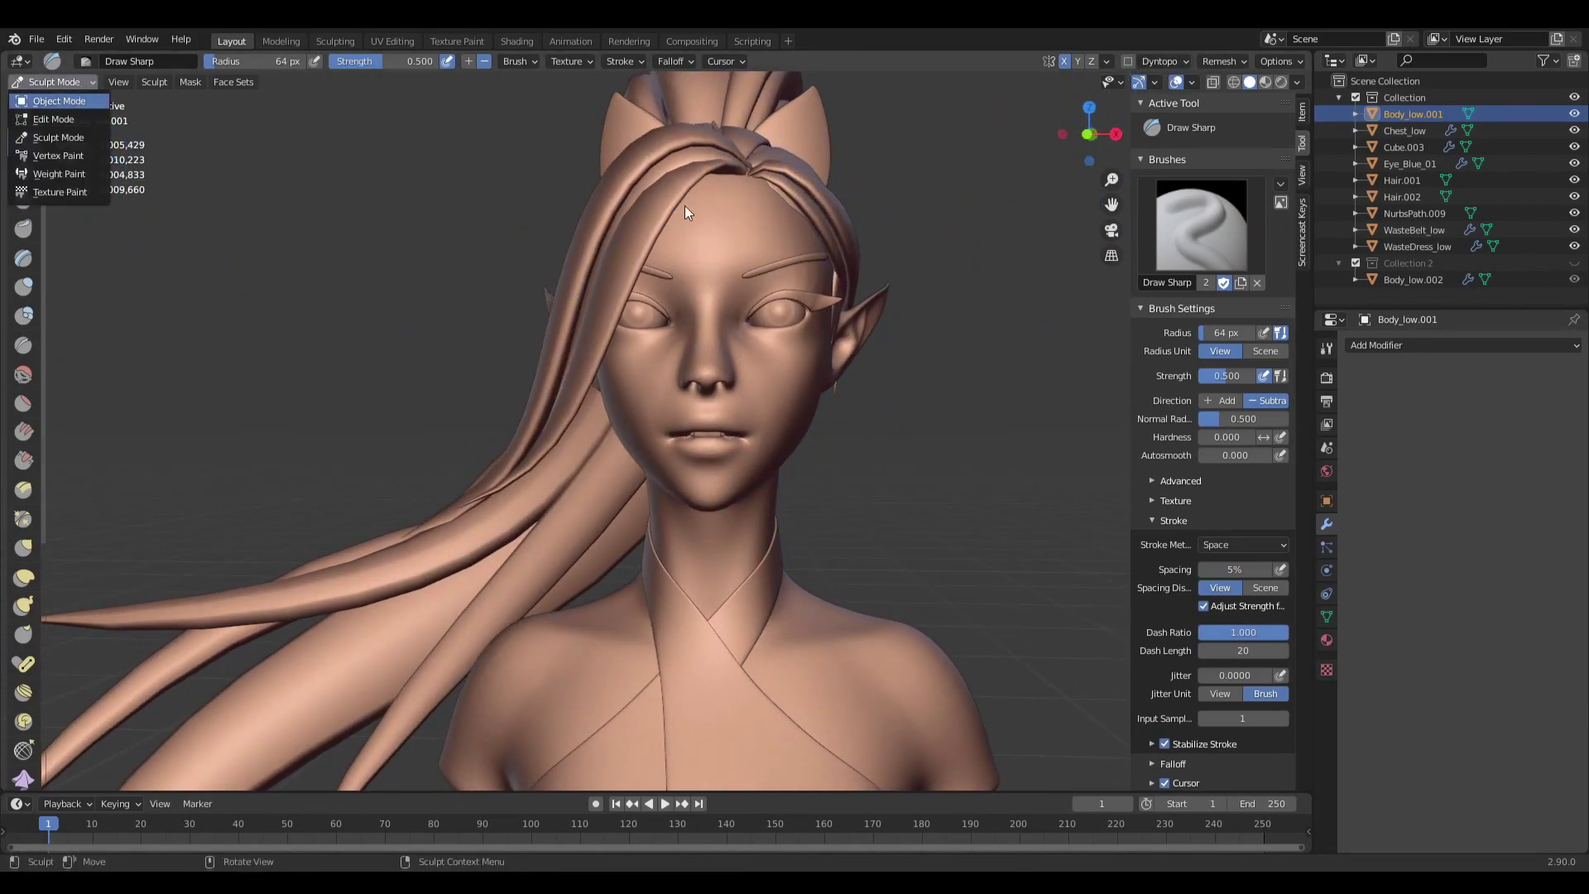
left_click(72, 88)
scroll(745, 231, "down", 4)
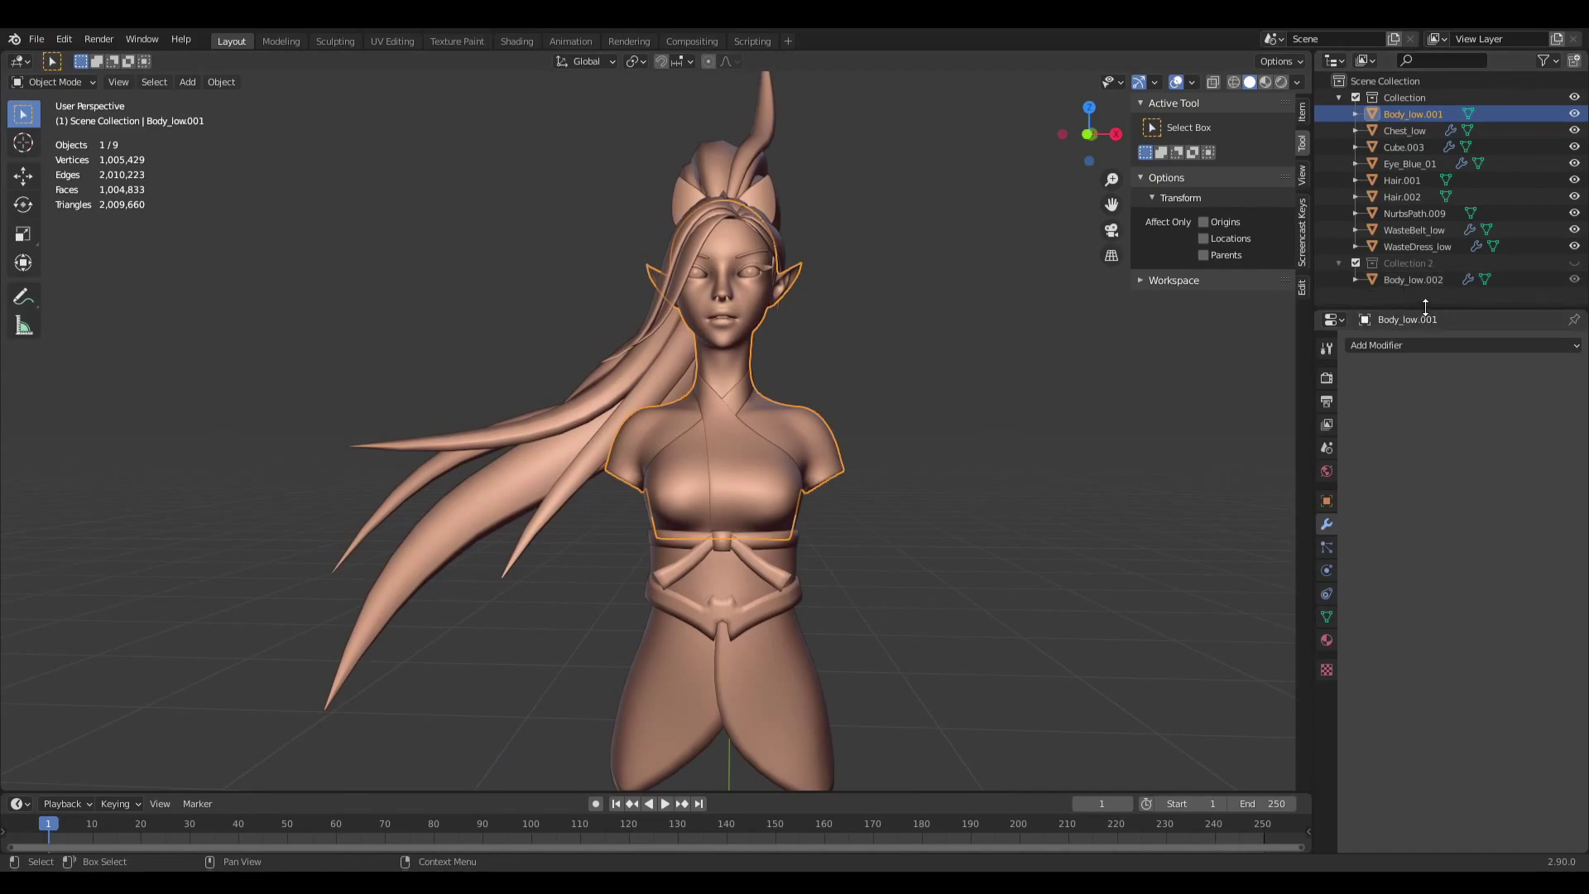
left_click_drag(1420, 307, 1420, 408)
right_click(1430, 324)
left_click(1417, 331)
left_click(1424, 298)
key("3")
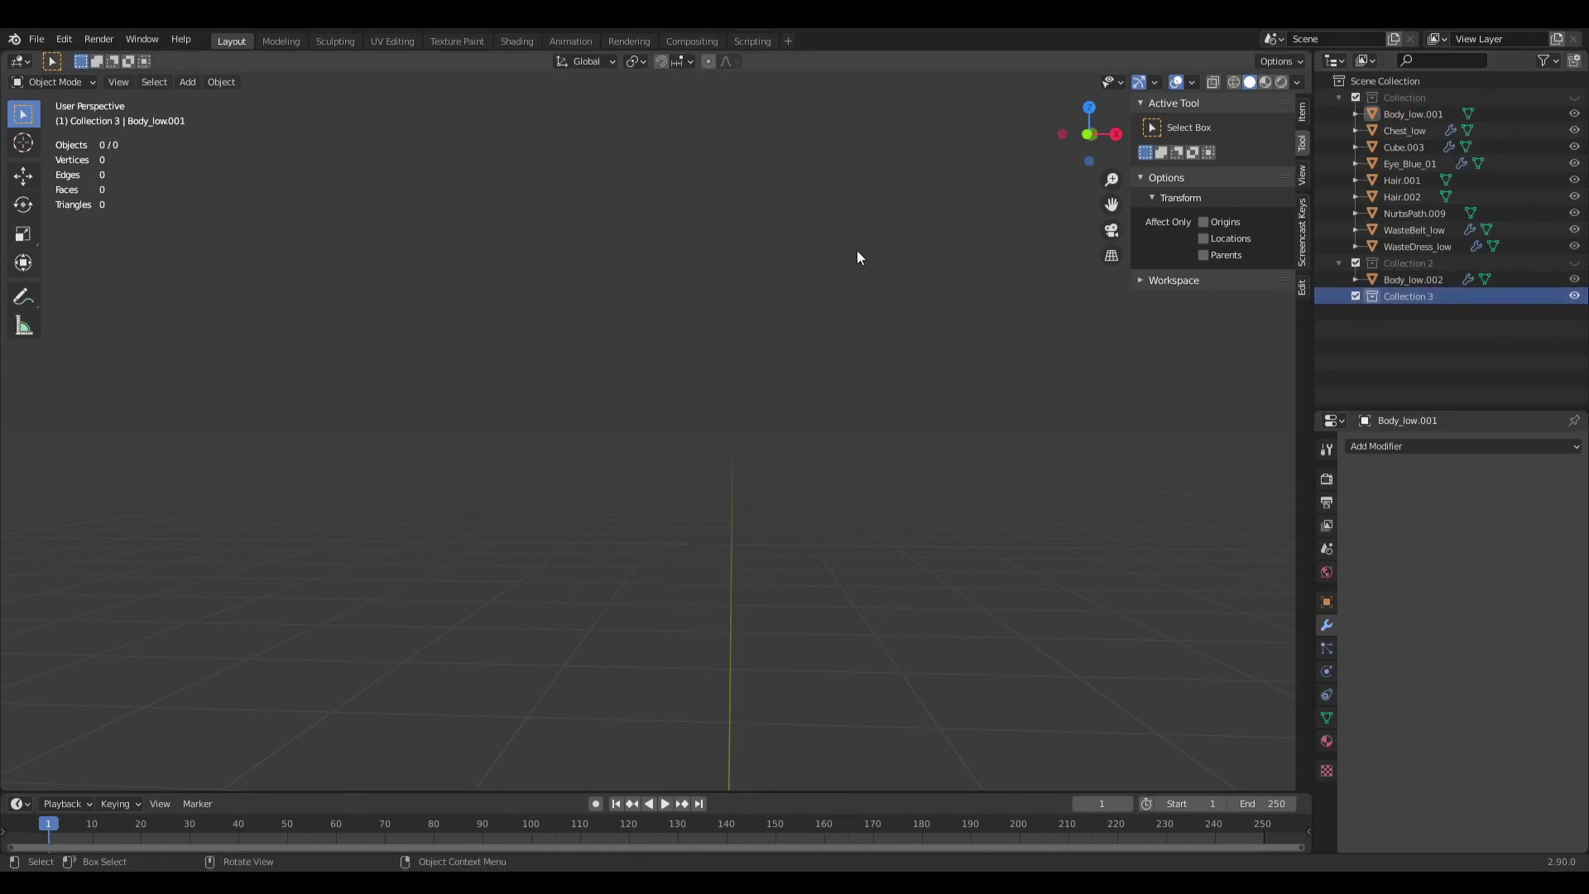
Add a UV sphere to the new collection and apply a Subdivision modifier with three viewport levels to it.
key("shift+a")
mouse_move(856, 331)
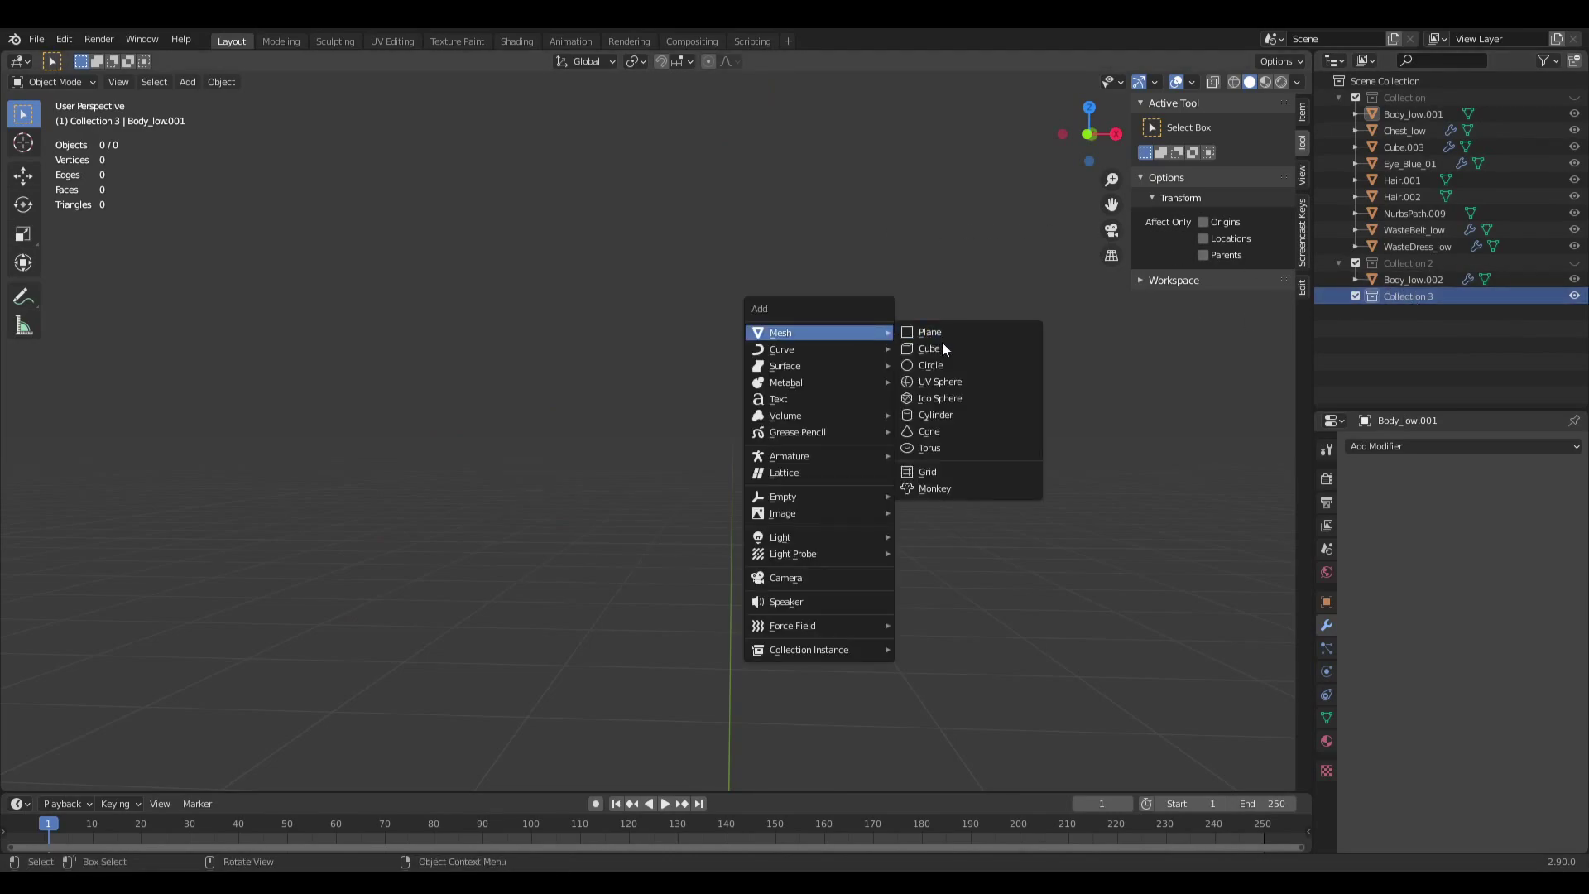
left_click(939, 382)
key("KP_Decimal")
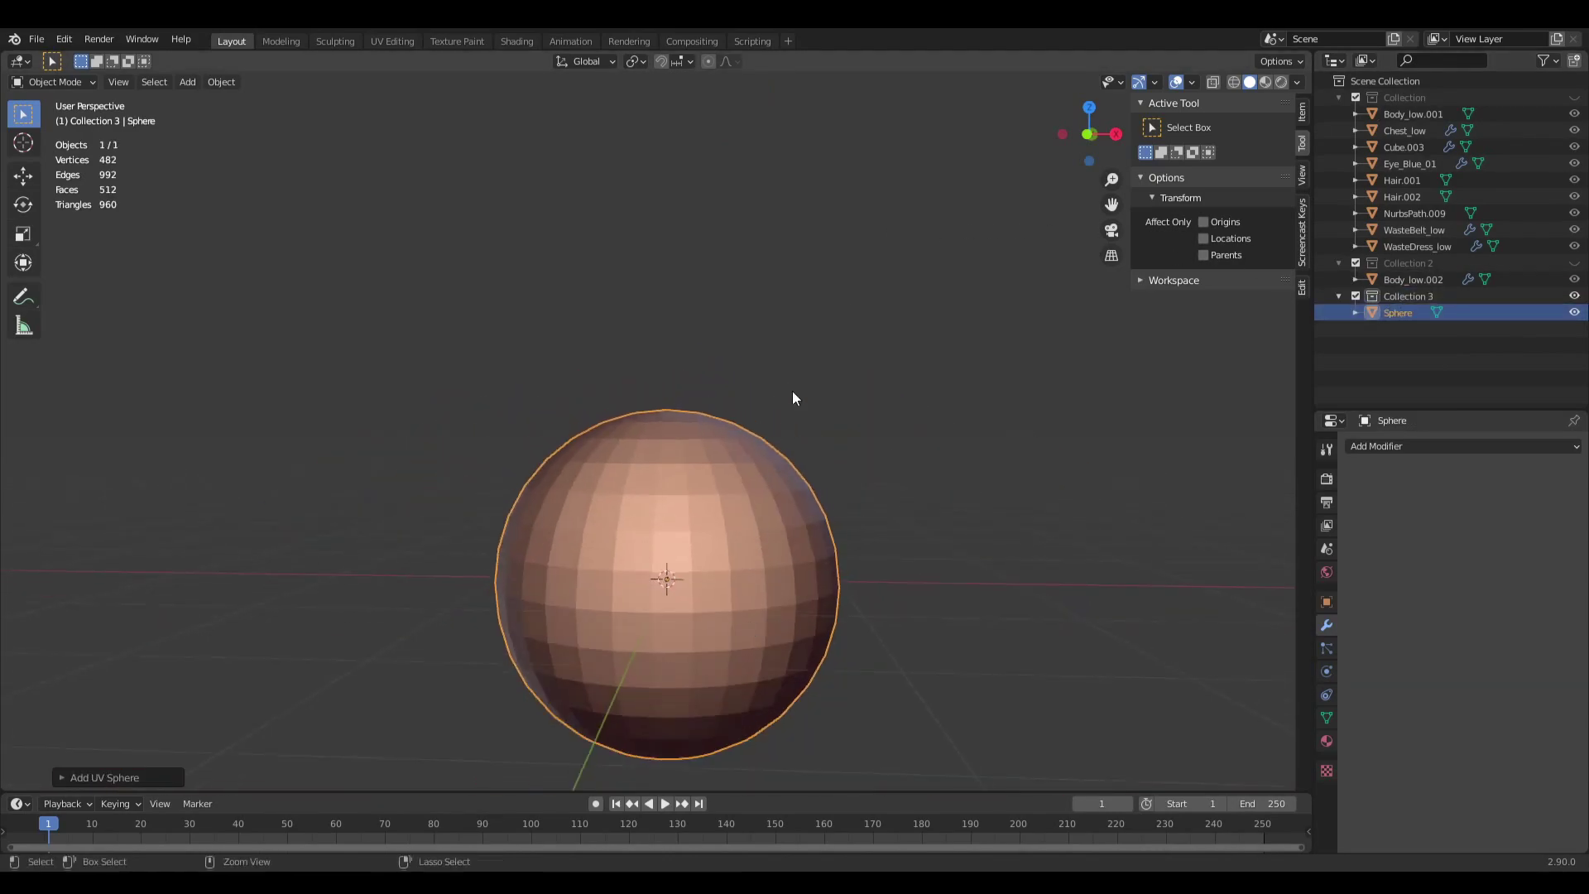
key("ctrl+3")
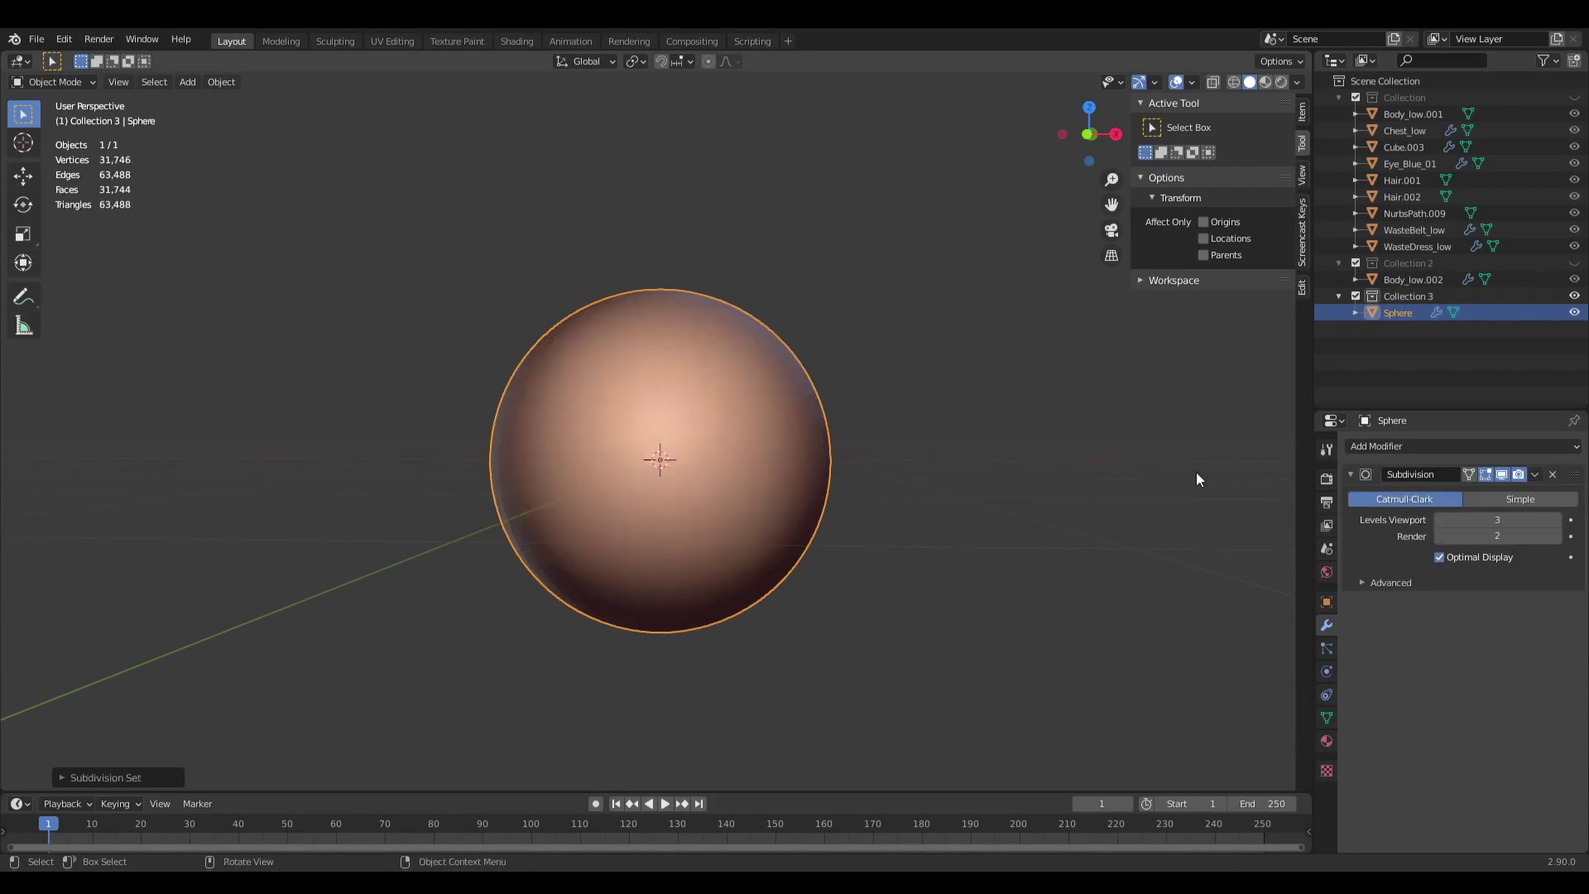
left_click(1535, 474)
left_click(1508, 494)
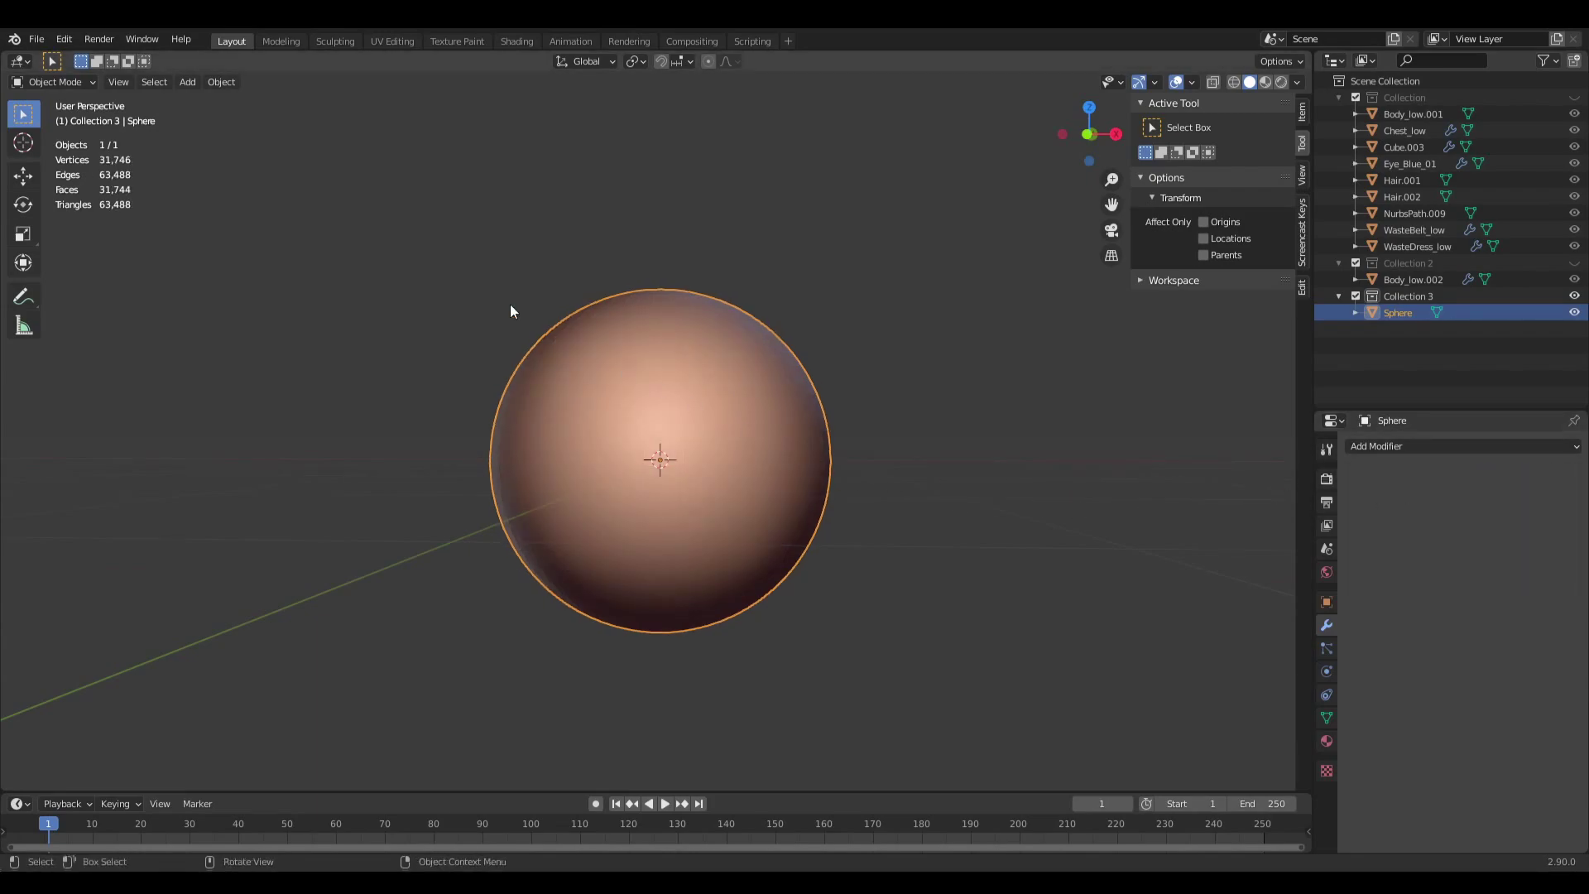
Enter Sculpt Mode on the sphere and enable Dyntopo with a constant detail resolution of 50.
left_click(91, 83)
left_click(66, 137)
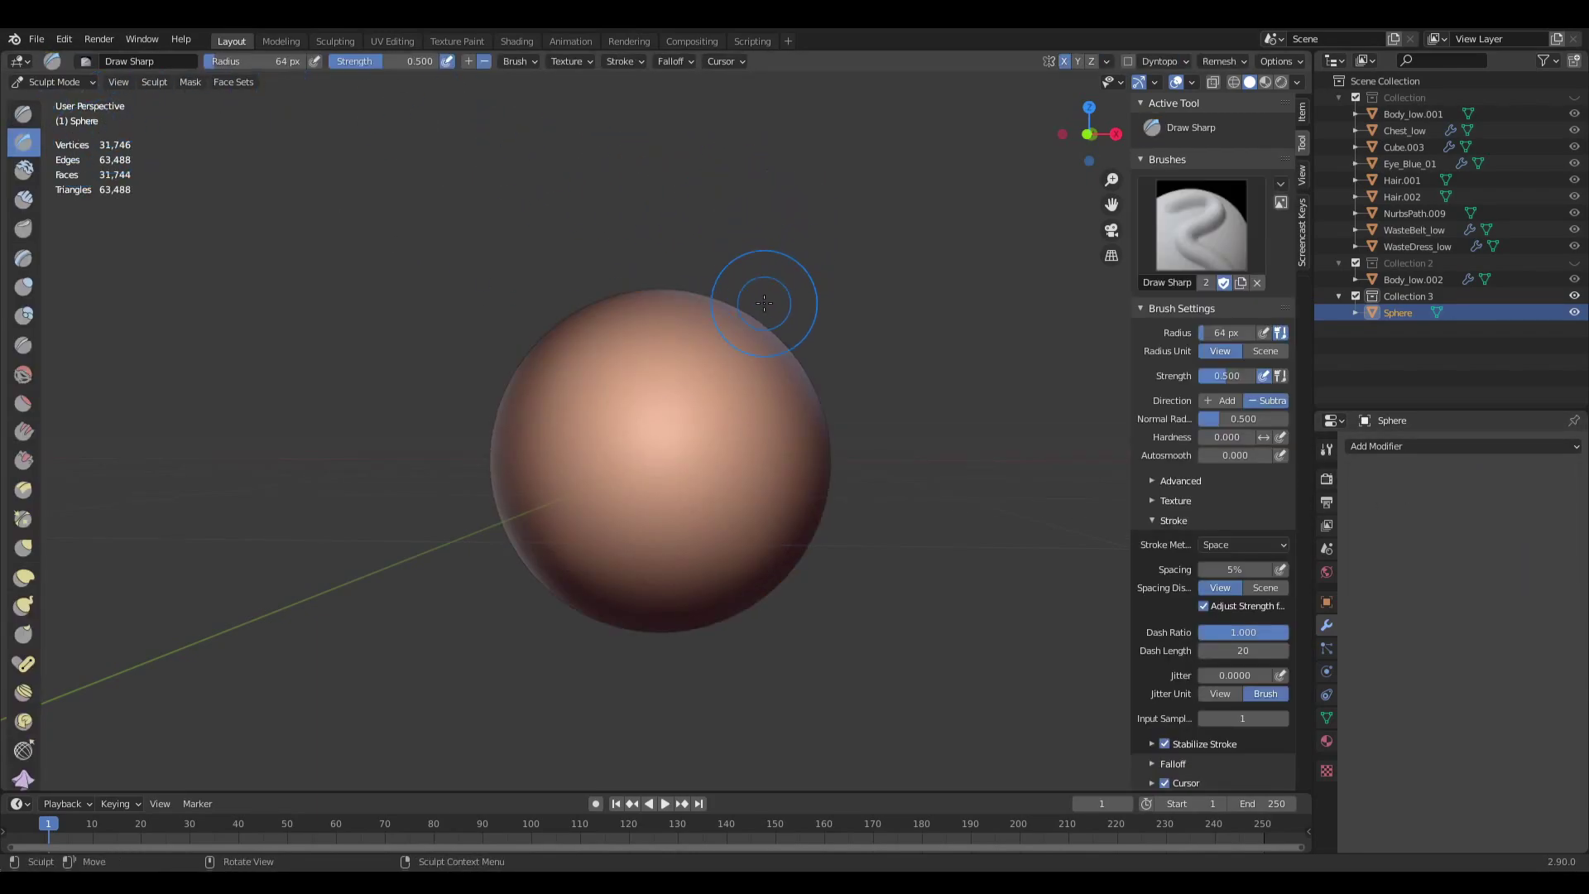
scroll(710, 472, "up", 1)
left_click(1127, 62)
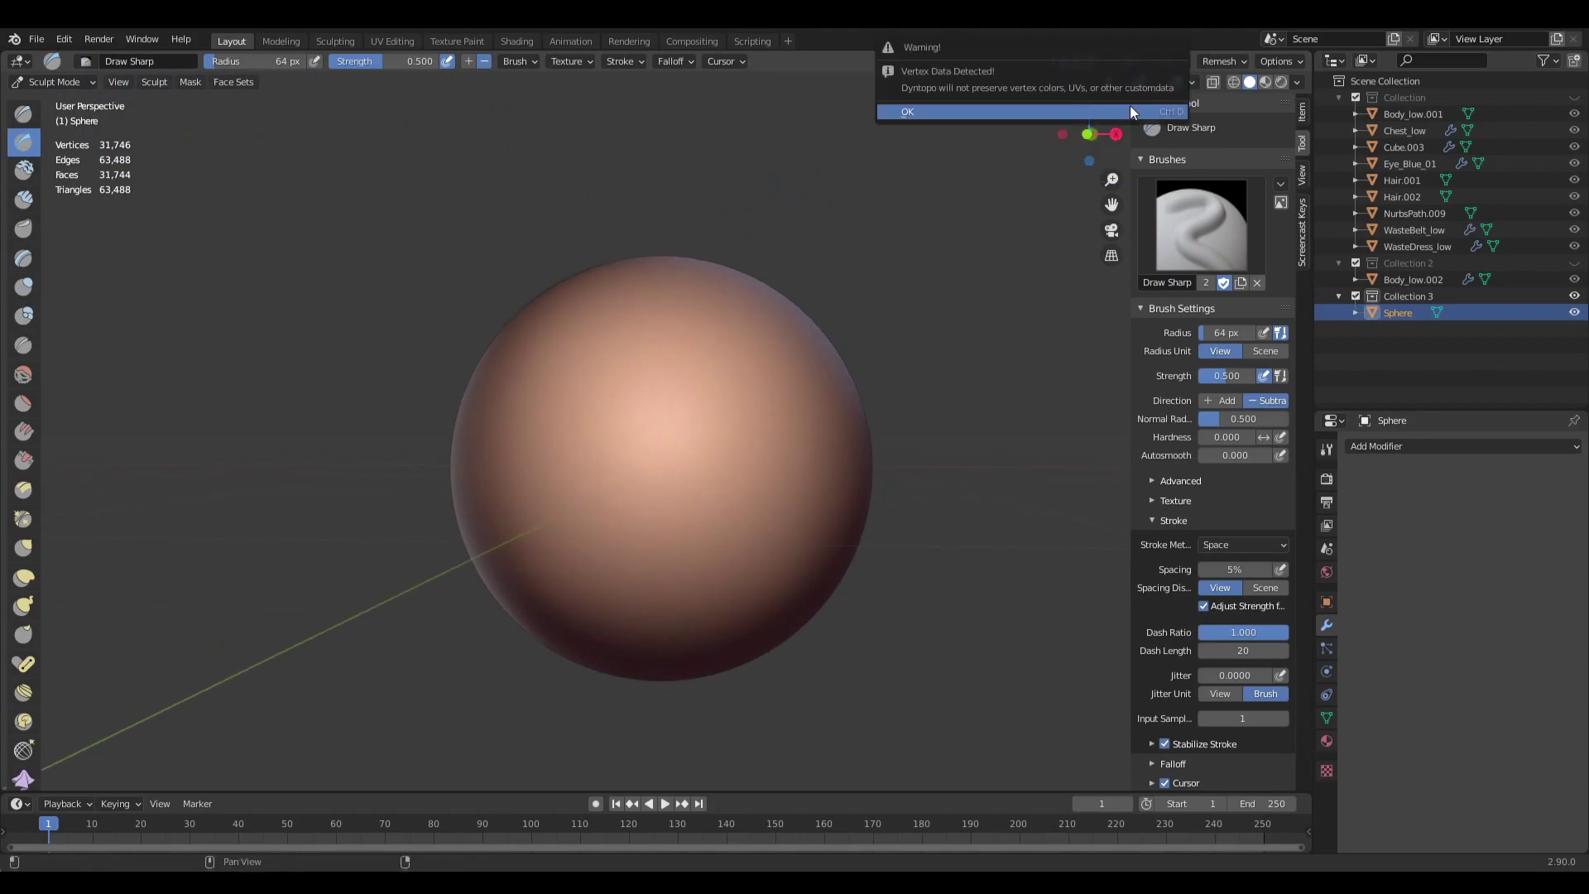
left_click(1091, 111)
left_click(1163, 62)
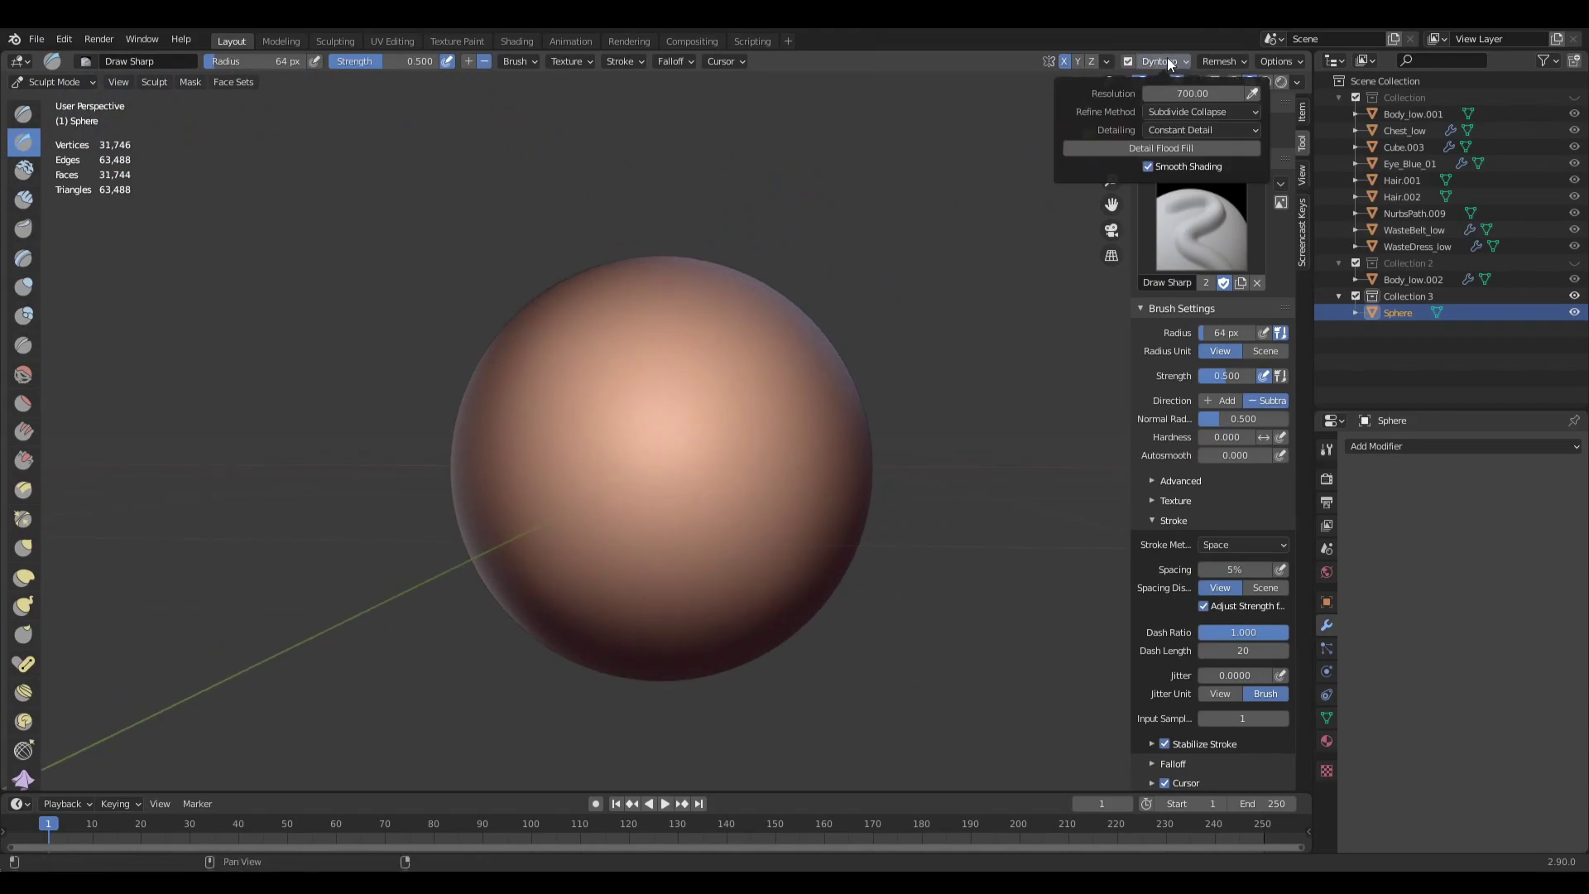
left_click(1188, 94)
left_click(1201, 63)
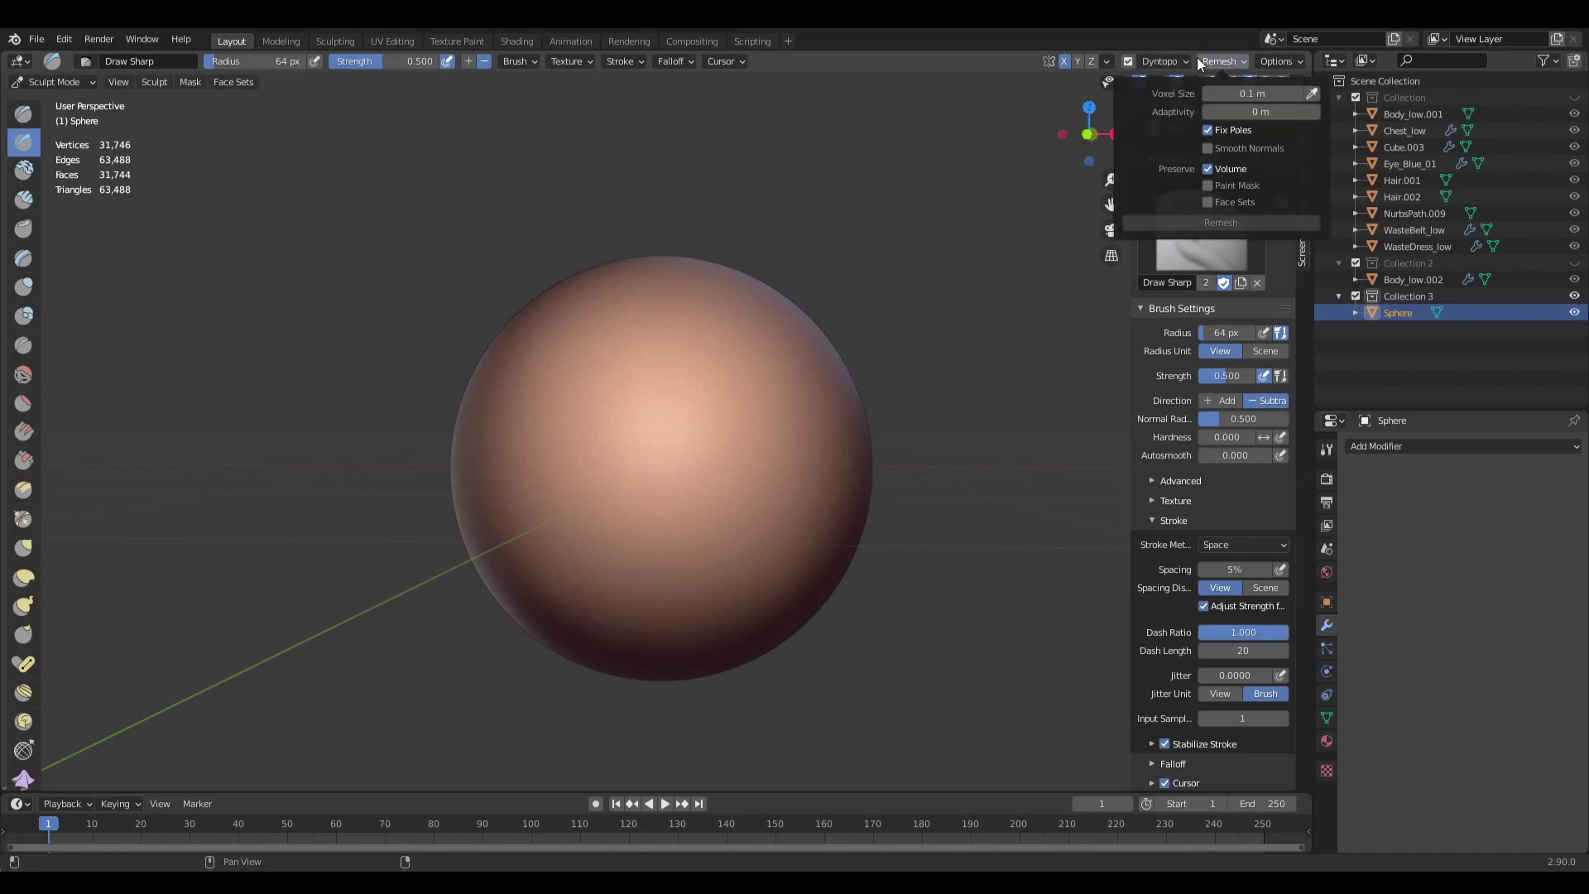
Try two Draw Sharp strokes down the front of the sphere and undo them.
left_click_drag(674, 399, 745, 462)
mouse_move(722, 387)
left_mouse_down()
mouse_move(807, 467)
mouse_move(757, 608)
left_mouse_up()
key("ctrl+z")
key("ctrl+z")
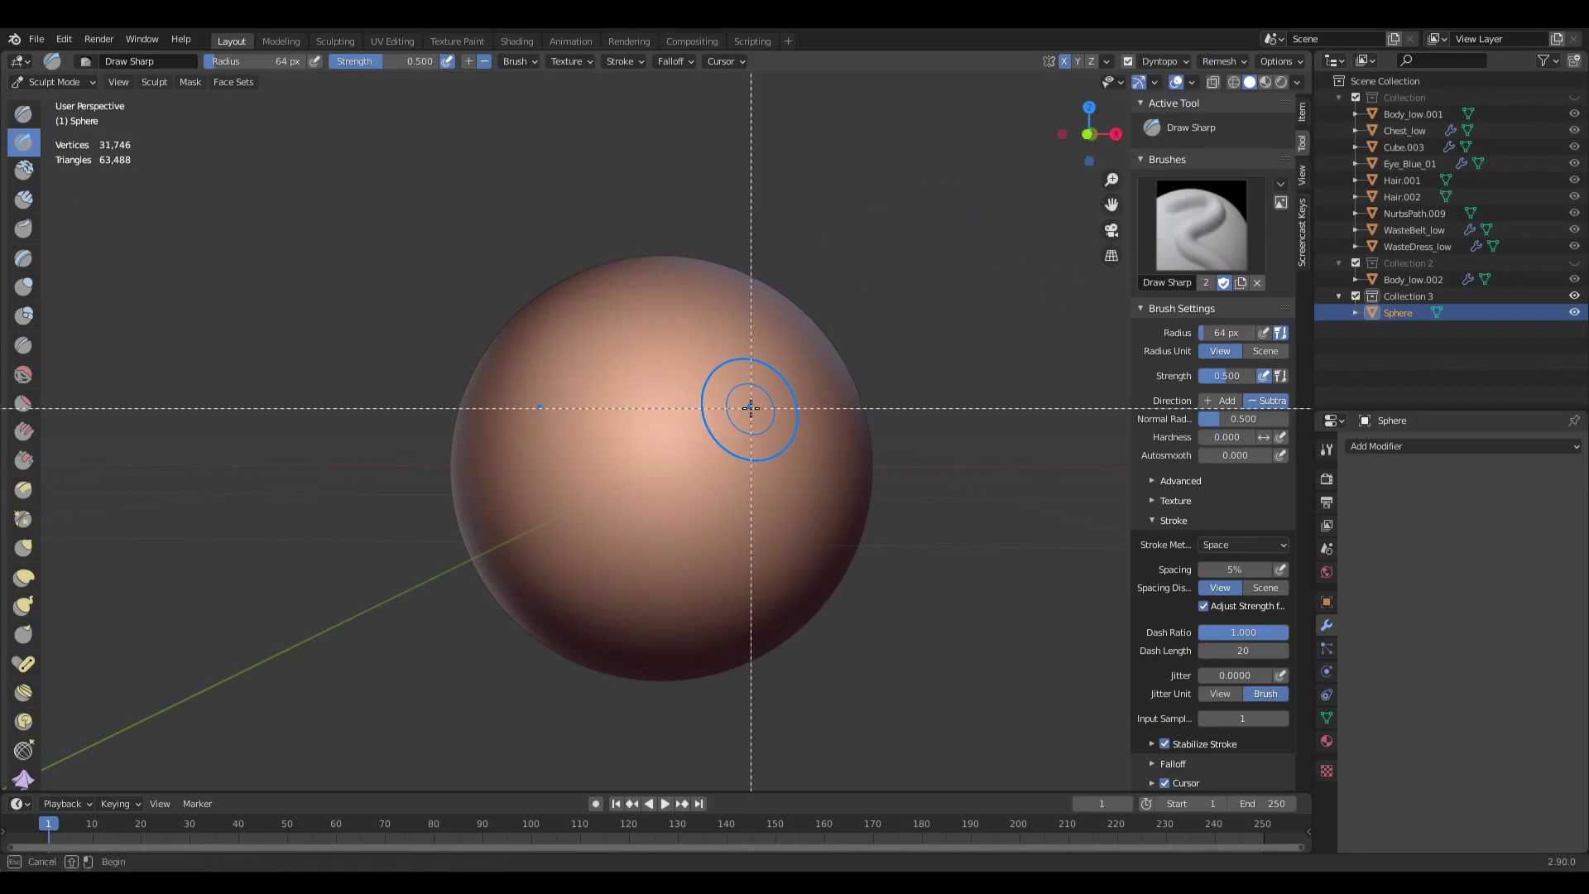
key("Escape")
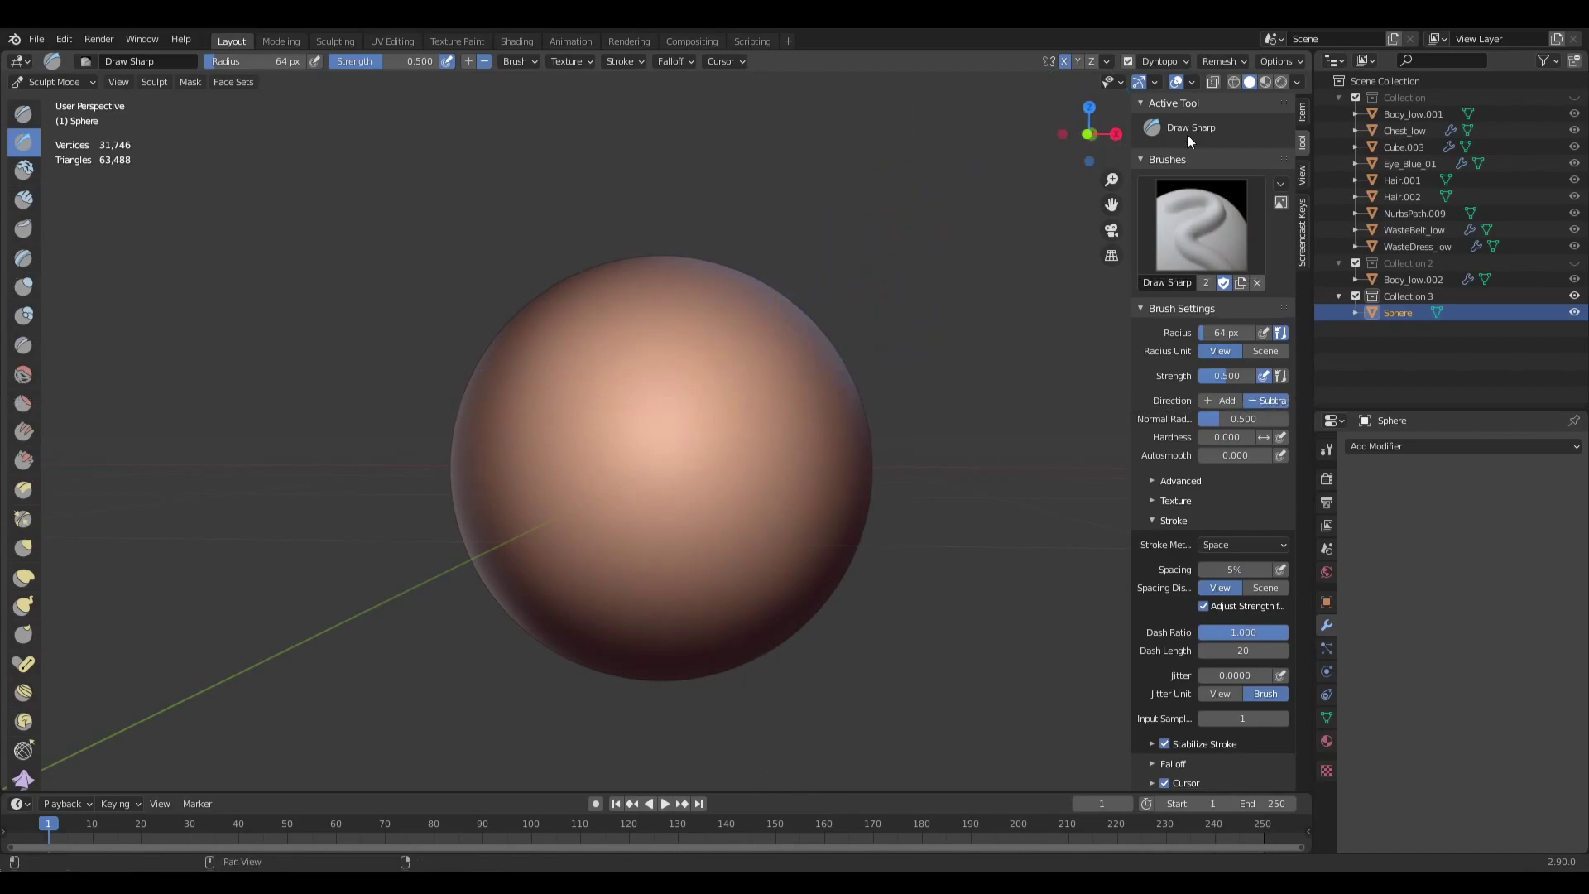
Switch to Clay Strips, set the radius to 132 px and build up strokes down the front of the sphere.
left_click(733, 398)
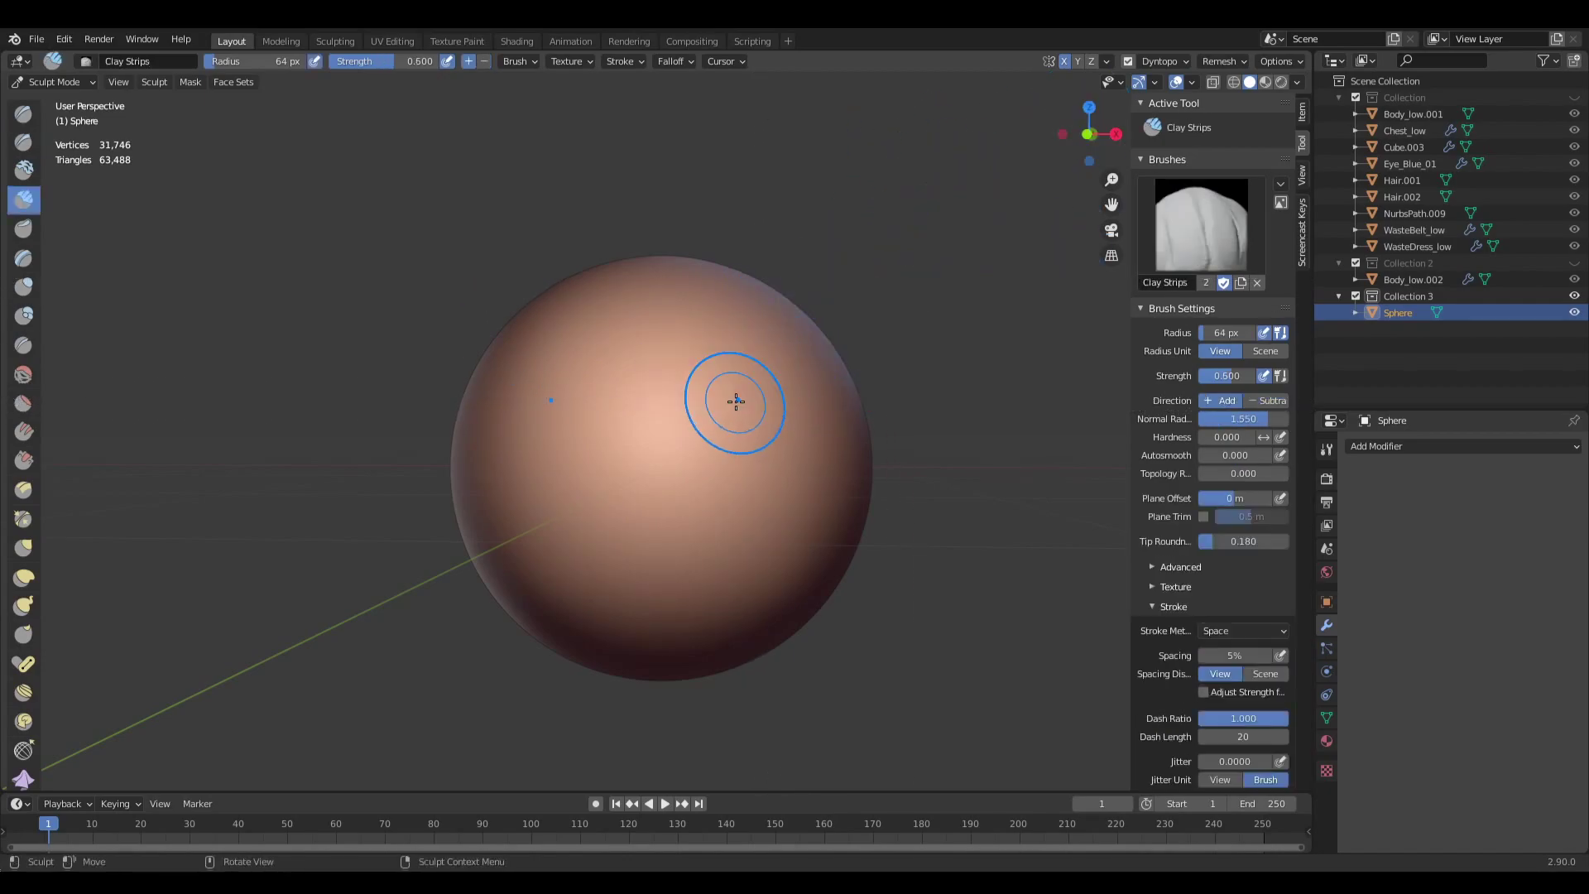
key("f")
left_click(767, 400)
mouse_move(680, 333)
left_mouse_down()
mouse_move(765, 492)
mouse_move(764, 454)
mouse_move(720, 567)
mouse_move(749, 521)
left_mouse_up()
middle_click_drag(749, 521, 725, 520)
mouse_move(691, 352)
left_mouse_down()
mouse_move(757, 406)
mouse_move(741, 580)
mouse_move(753, 439)
mouse_move(714, 370)
left_mouse_up()
middle_click_drag(714, 370, 658, 393)
Continue the Clay Strips strokes around the side of the sphere from several angles.
mouse_move(642, 351)
left_mouse_down()
mouse_move(720, 489)
mouse_move(692, 514)
mouse_move(737, 436)
left_mouse_up()
middle_click_drag(620, 440, 631, 461)
middle_click_drag(730, 353, 632, 356)
mouse_move(631, 357)
left_mouse_down()
mouse_move(563, 389)
mouse_move(596, 579)
mouse_move(681, 373)
mouse_move(746, 488)
mouse_move(736, 443)
left_mouse_up()
middle_click_drag(737, 443, 712, 459)
mouse_move(689, 429)
left_mouse_down()
mouse_move(654, 563)
mouse_move(563, 463)
mouse_move(745, 580)
mouse_move(762, 464)
left_mouse_up()
Apply a Detail Flood Fill at resolution 50 and add more strokes across the side of the sphere.
left_click(1163, 61)
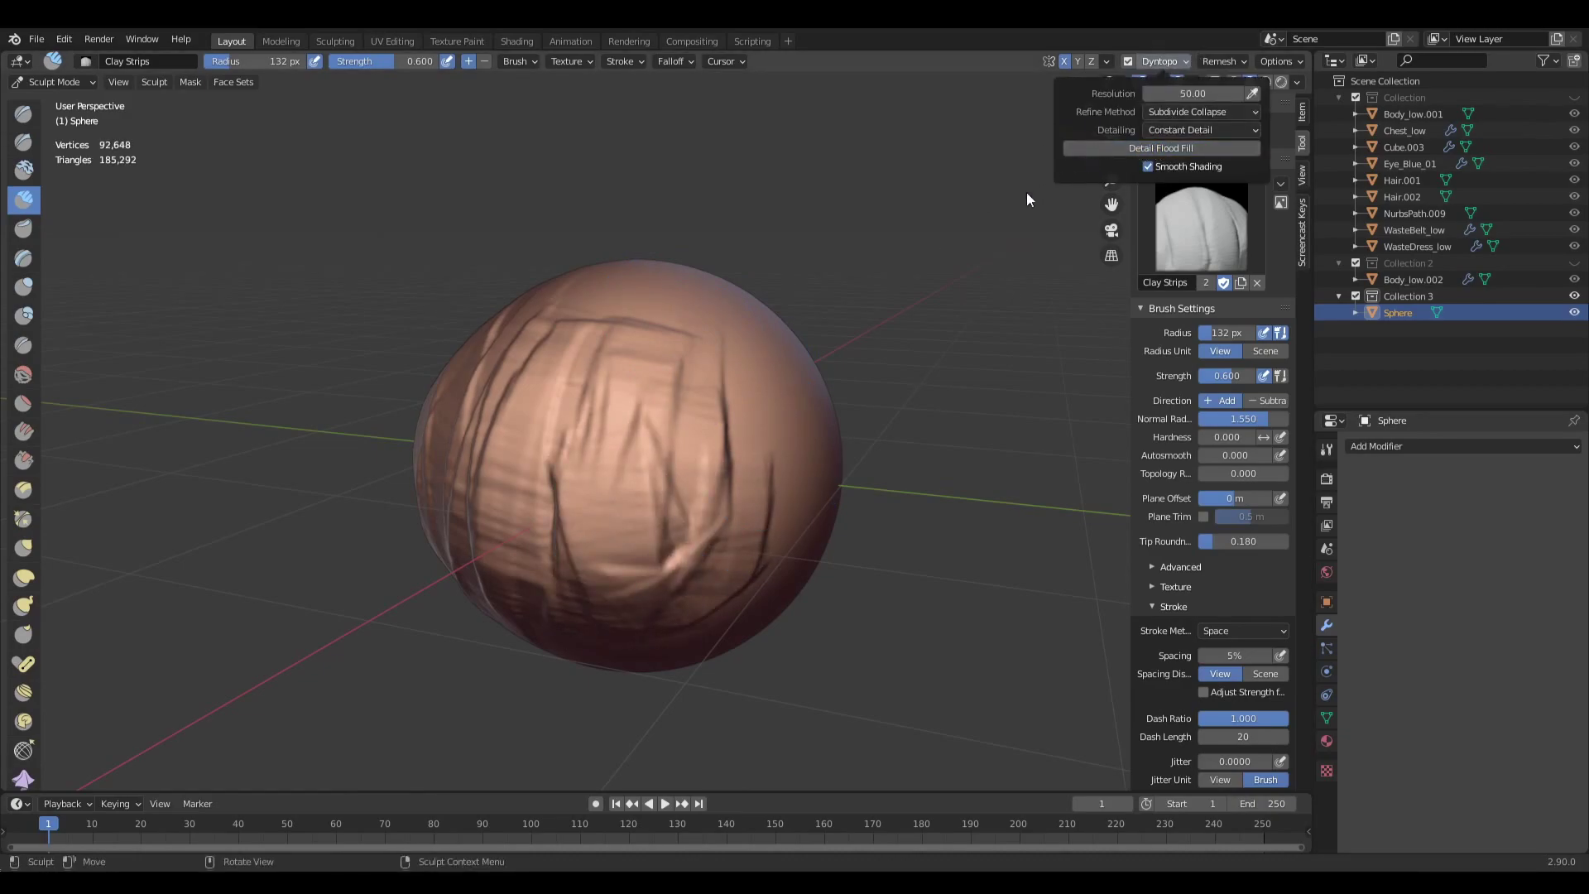
left_click(1135, 151)
mouse_move(803, 326)
middle_mouse_down()
mouse_move(727, 383)
mouse_move(654, 555)
mouse_move(720, 483)
mouse_move(712, 430)
middle_mouse_up()
mouse_move(654, 389)
left_mouse_down()
mouse_move(571, 439)
mouse_move(582, 400)
mouse_move(832, 619)
left_mouse_up()
left_click_drag(653, 361, 841, 472)
Switch to the Grab brush, resize it and start pulling the sphere's surface into a head-like form.
scroll(691, 459, "down", 3)
key("g")
key("f")
middle_click_drag(692, 459, 759, 513)
left_click(737, 475)
left_click_drag(759, 512, 724, 434)
middle_click_drag(724, 434, 743, 478)
Resize the Grab brush and pull the sides outward and the top upward into a peak.
key("f")
left_click(775, 477)
left_click_drag(775, 477, 782, 530)
left_click_drag(773, 415, 819, 409)
left_click_drag(729, 359, 733, 353)
middle_click_drag(732, 353, 756, 352)
left_click_drag(695, 344, 703, 178)
left_click_drag(745, 385, 828, 338)
Reshape the side and lower part of the form with the Grab brush, setting its radius to 155 px.
key("f")
left_click(710, 472)
middle_click_drag(833, 444, 595, 518)
left_click_drag(593, 516, 430, 648)
middle_click_drag(824, 435, 782, 528)
key("f")
left_click(787, 528)
left_click_drag(703, 483, 705, 507)
middle_click_drag(705, 506, 838, 357)
Switch to Clay Strips, adjust the radius and build up clay on the lower front of the form.
key("q")
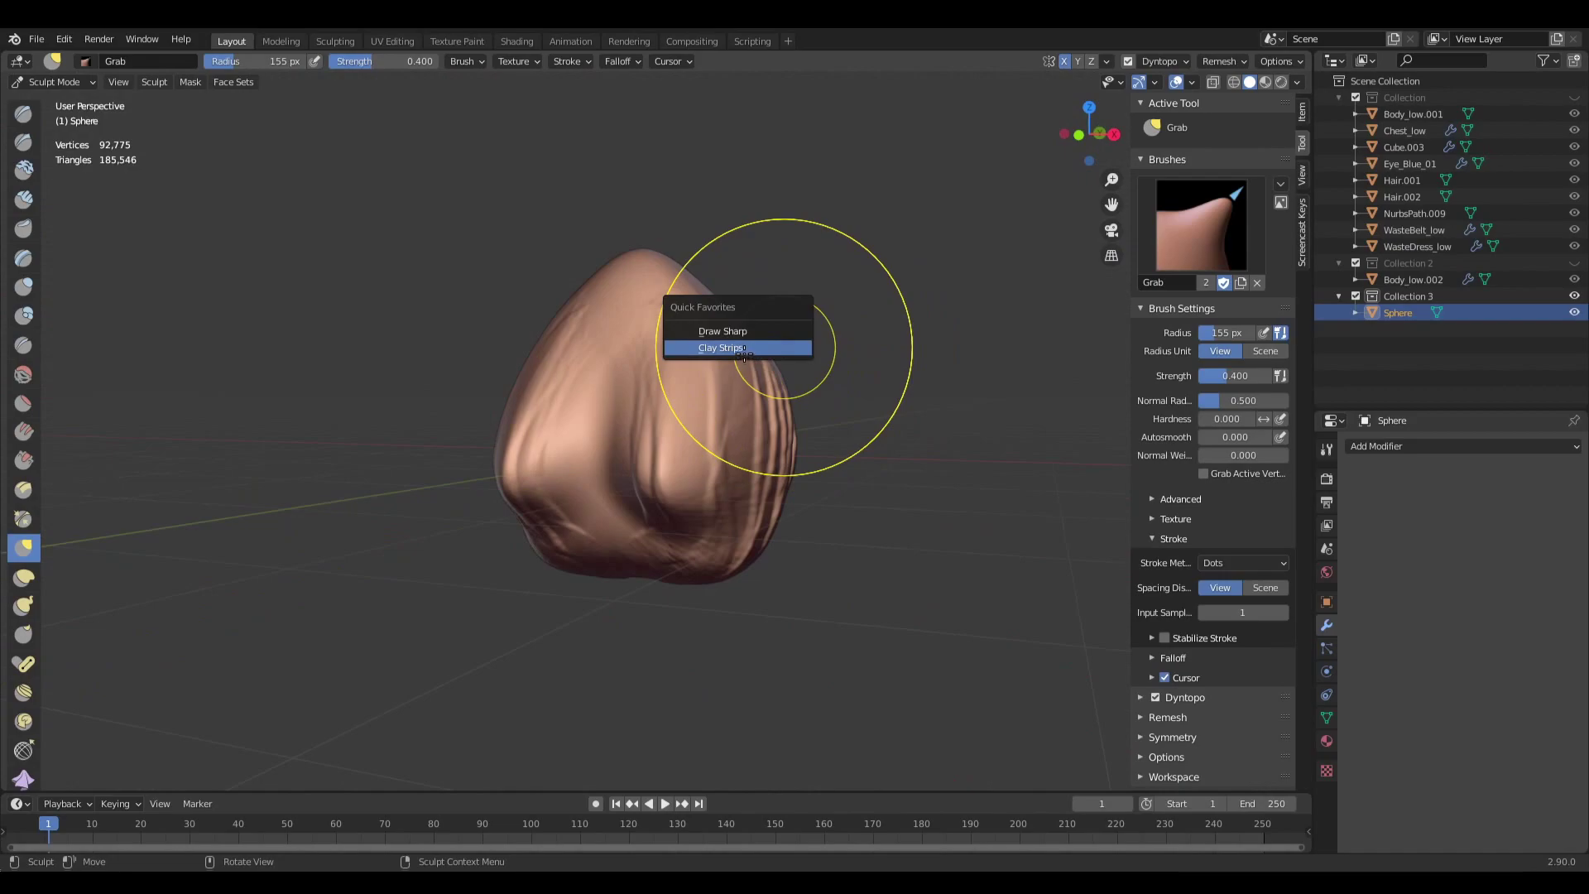
left_click(743, 348)
middle_click_drag(743, 348, 695, 389)
mouse_move(660, 546)
left_mouse_down()
mouse_move(702, 453)
mouse_move(666, 521)
left_mouse_up()
middle_click_drag(666, 556, 658, 512)
key("f")
left_click(679, 511)
mouse_move(696, 504)
left_mouse_down()
mouse_move(683, 531)
mouse_move(728, 426)
mouse_move(695, 489)
left_mouse_up()
Set the Clay Strips radius to 78 px and sculpt the brow and eye areas.
middle_click_drag(695, 376, 663, 409)
key("f")
left_click(686, 402)
mouse_move(680, 408)
left_mouse_down()
mouse_move(699, 419)
mouse_move(679, 414)
left_mouse_up()
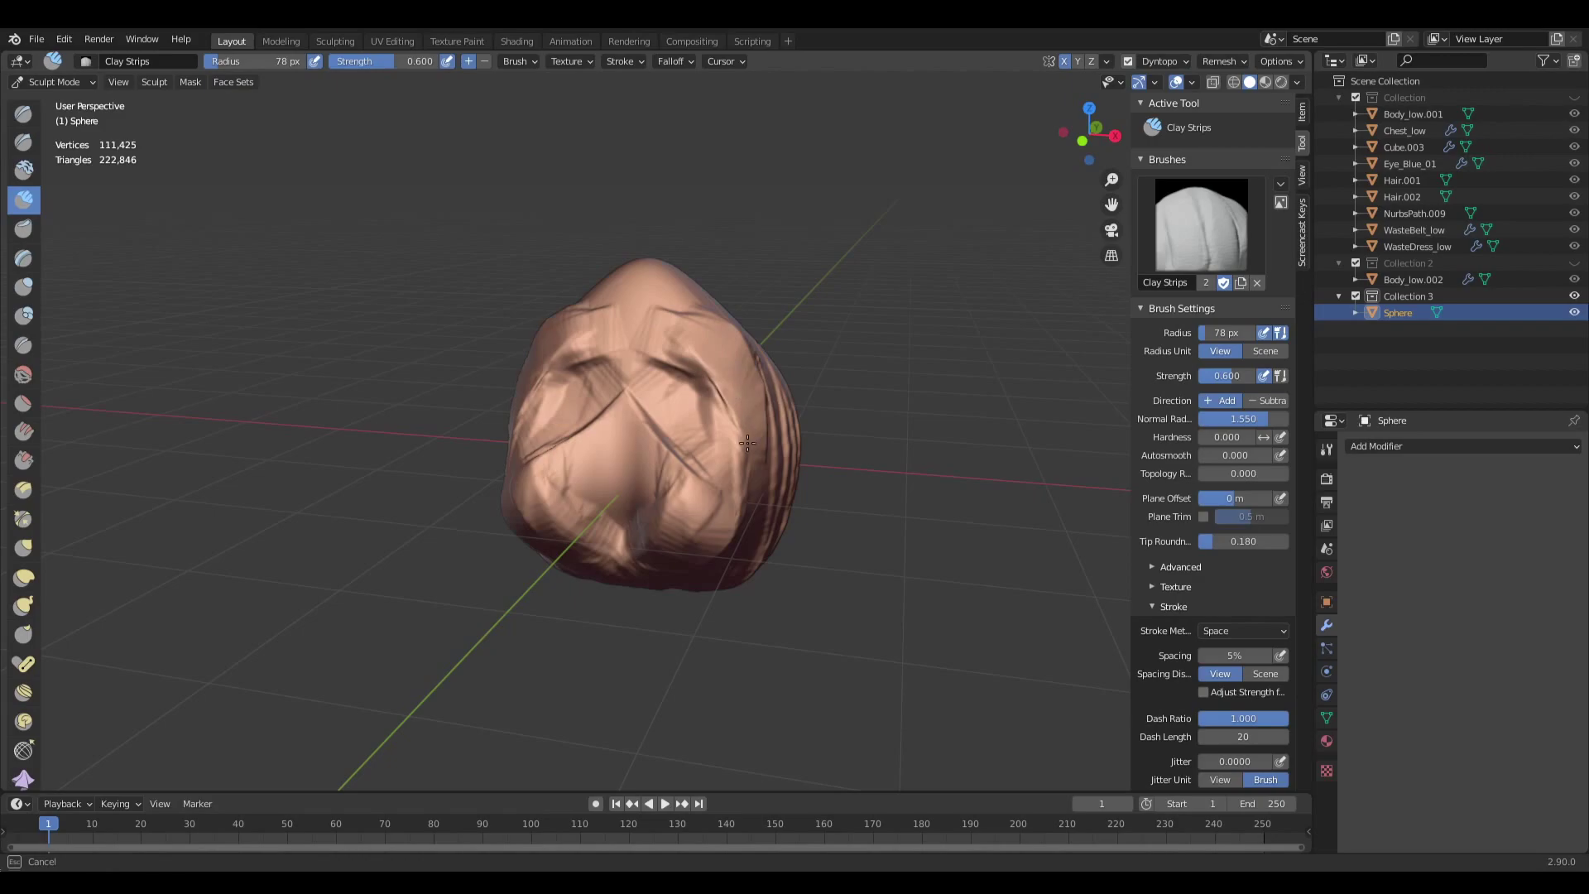
left_click_drag(691, 327, 717, 383)
mouse_move(717, 382)
middle_mouse_down()
mouse_move(635, 386)
mouse_move(737, 373)
middle_mouse_up()
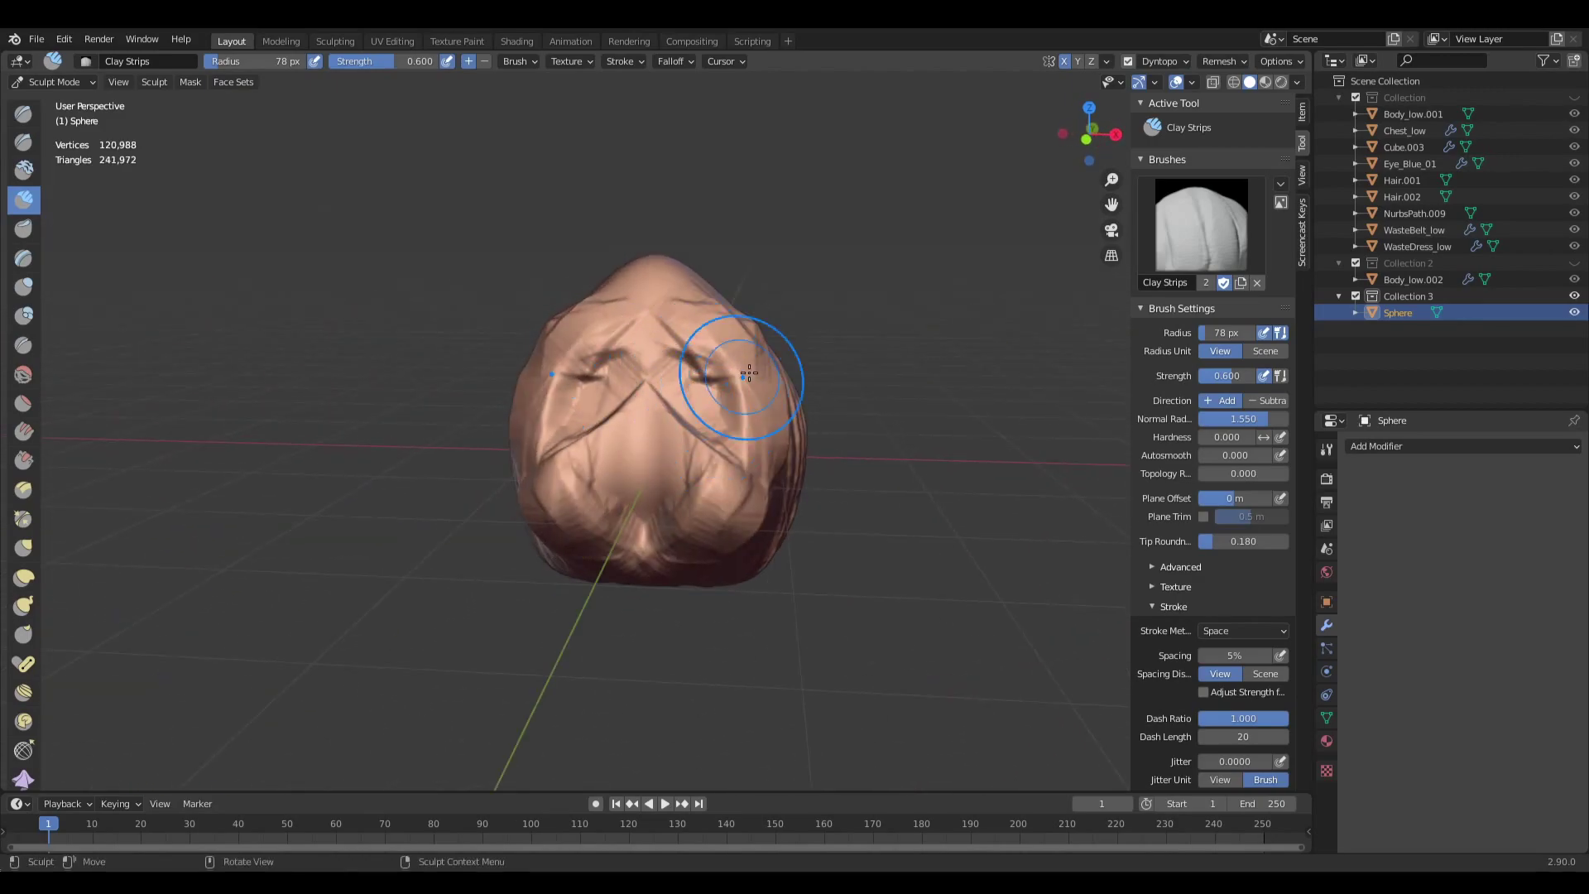
Disable Dyntopo, reduce the voxel size from the on-mesh grid and voxel remesh the sculpted sphere.
left_click(1128, 61)
left_click(1223, 61)
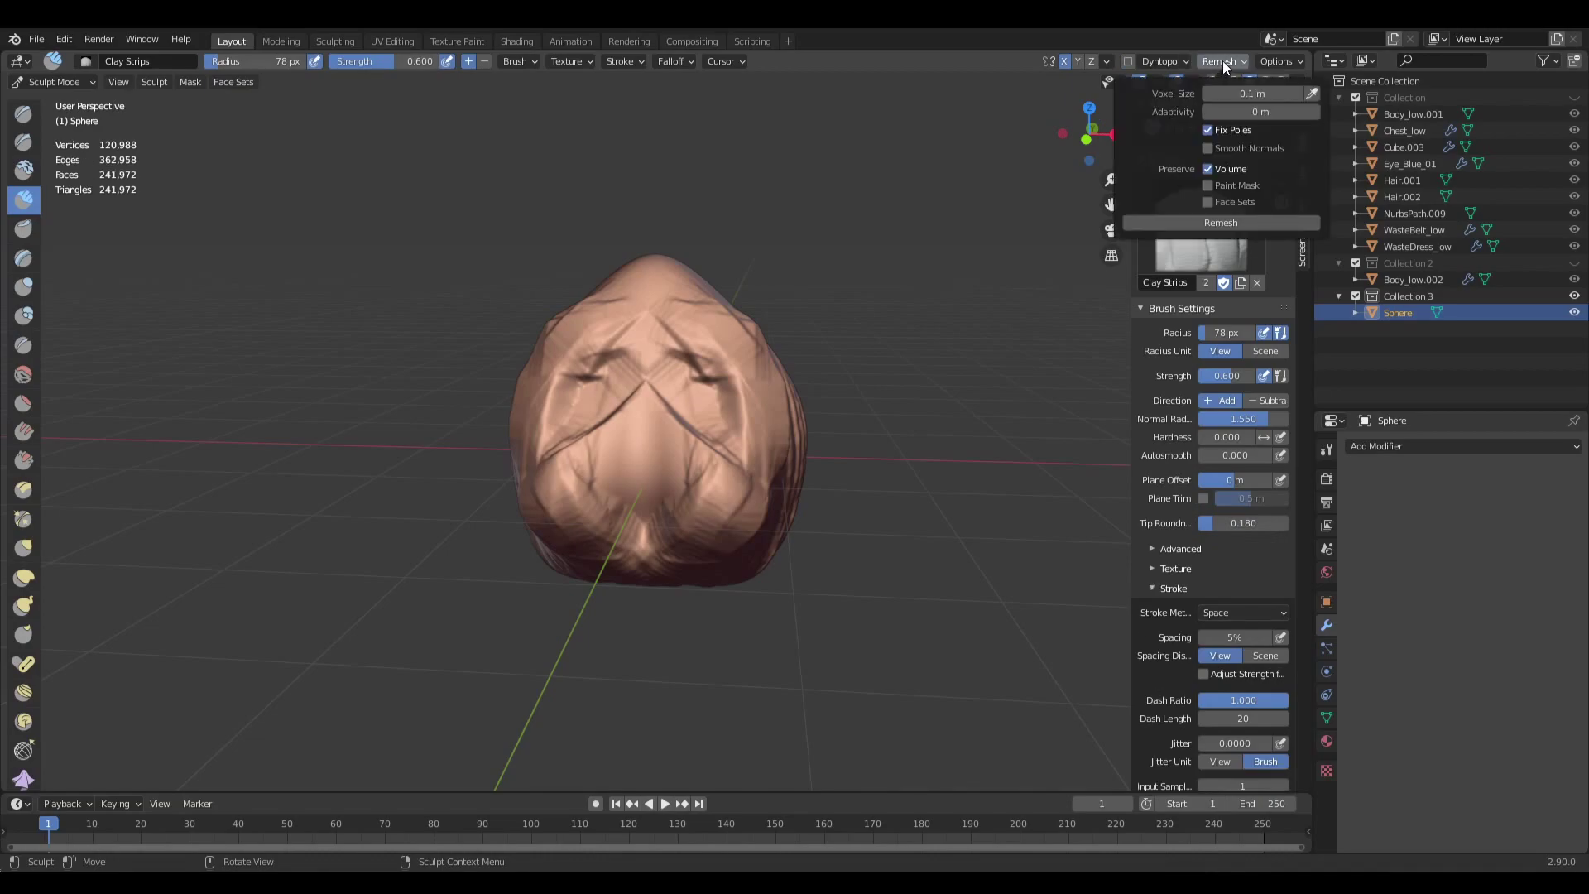
key("r")
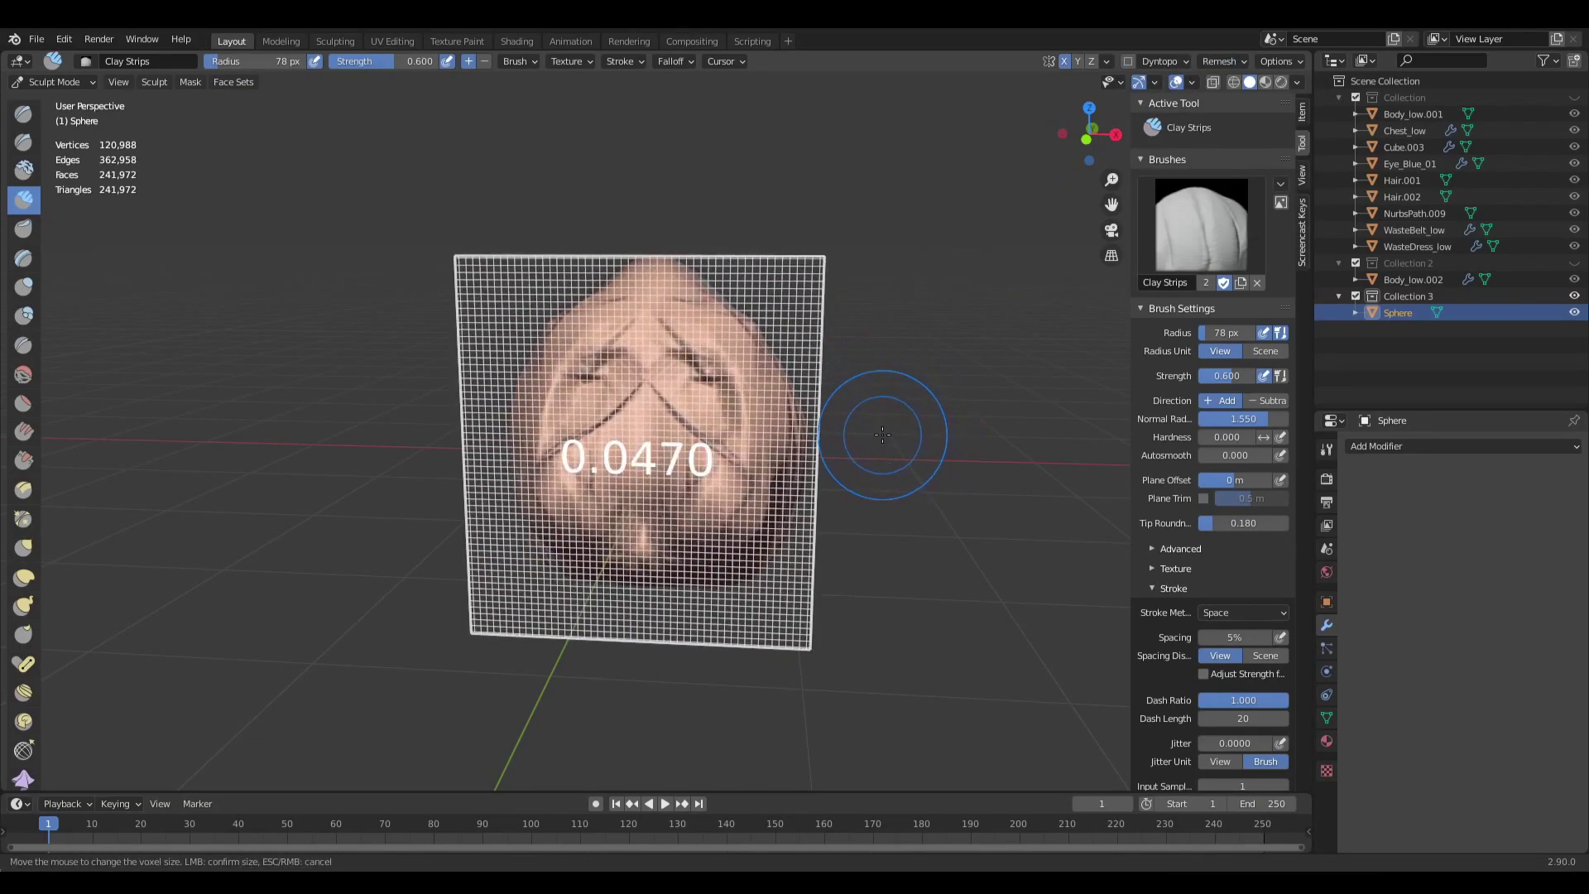
left_click(891, 436)
middle_click_drag(891, 436, 852, 438)
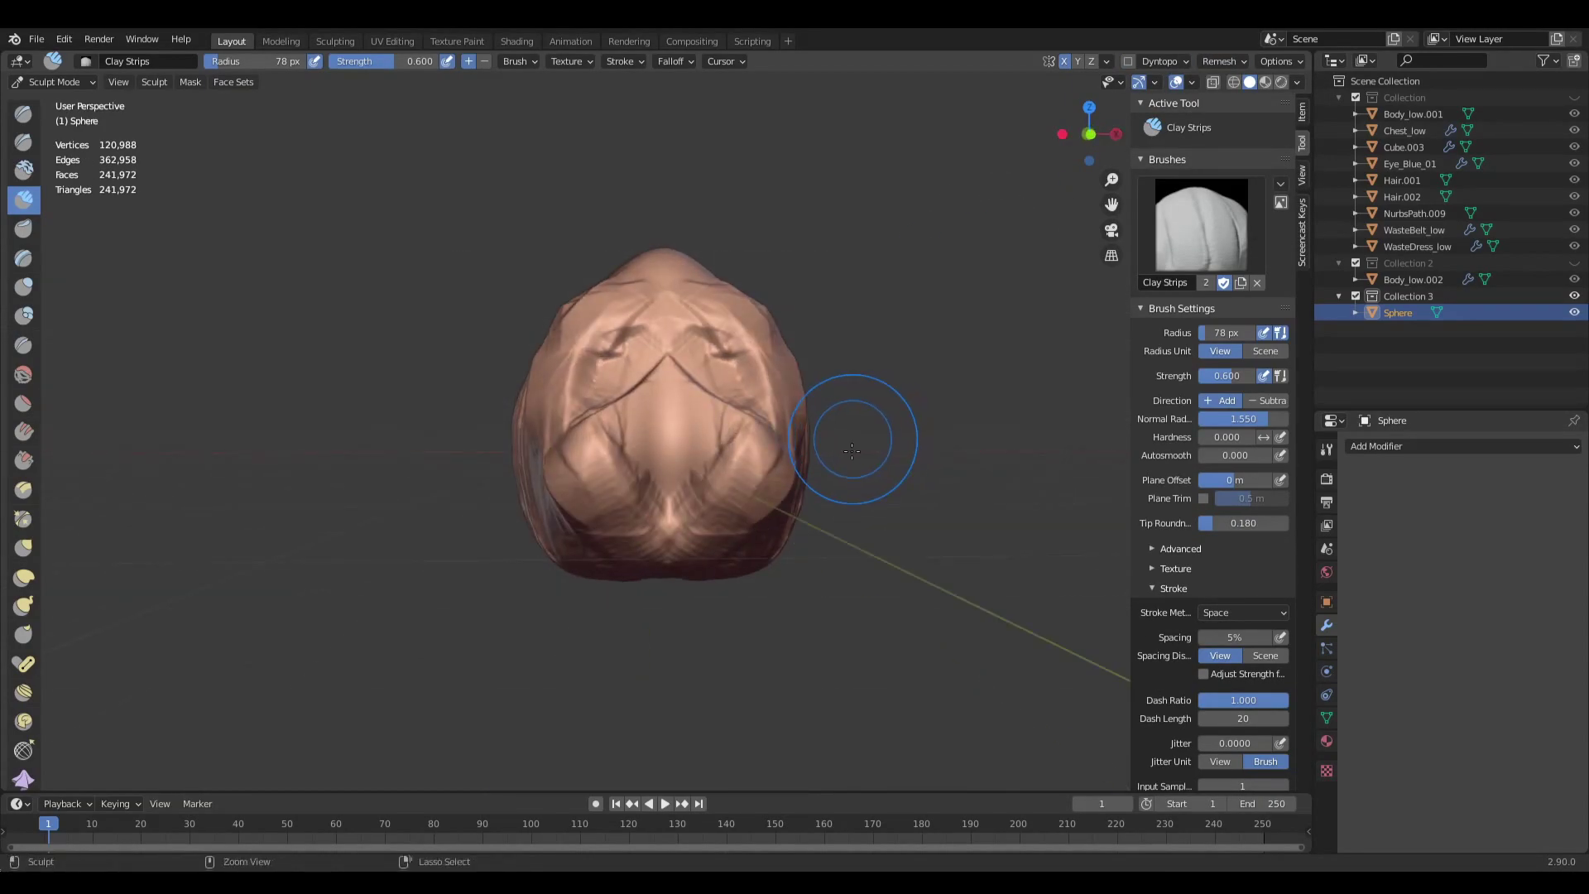
key("ctrl+r")
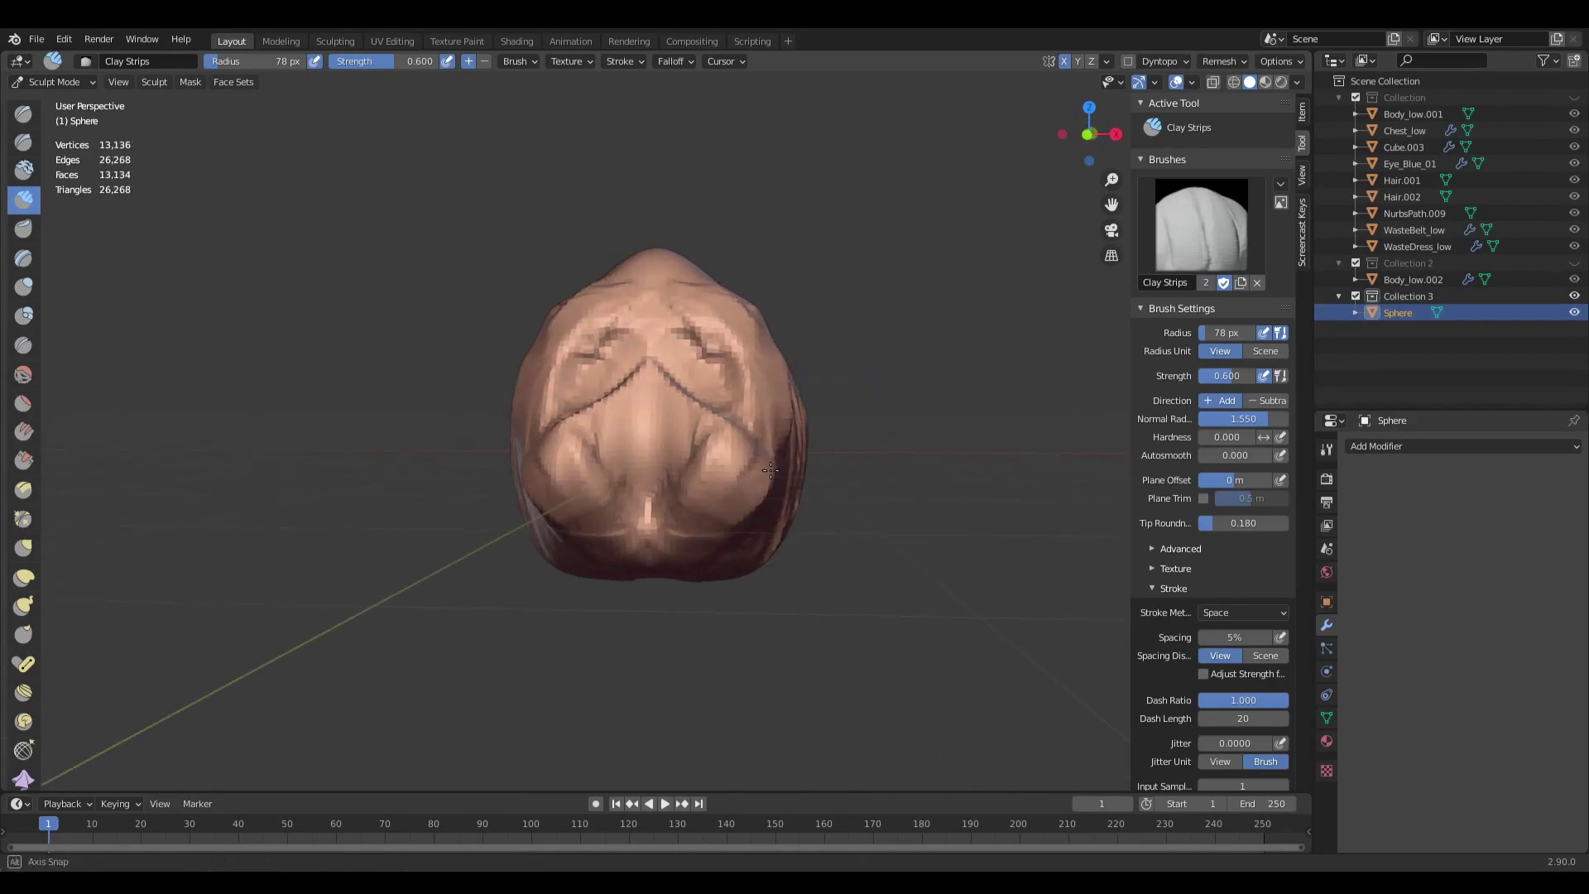
Remesh the sculpted sphere two more times, using a progressively finer voxel size.
key("r")
left_click(952, 532)
key("r")
left_click(993, 523)
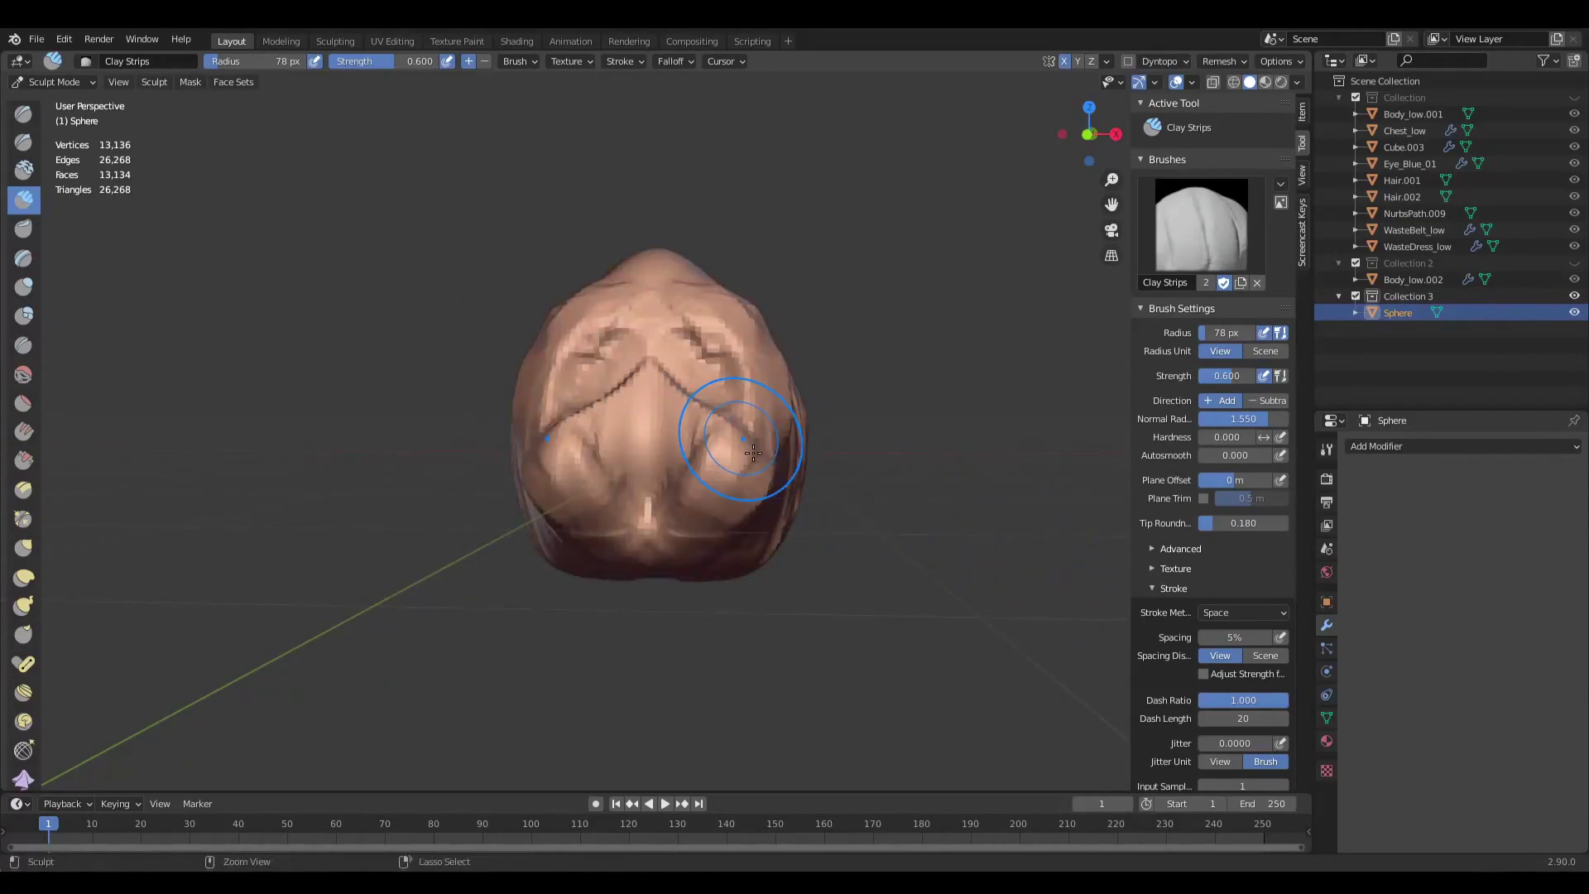
middle_click_drag(770, 423, 777, 488)
key("r")
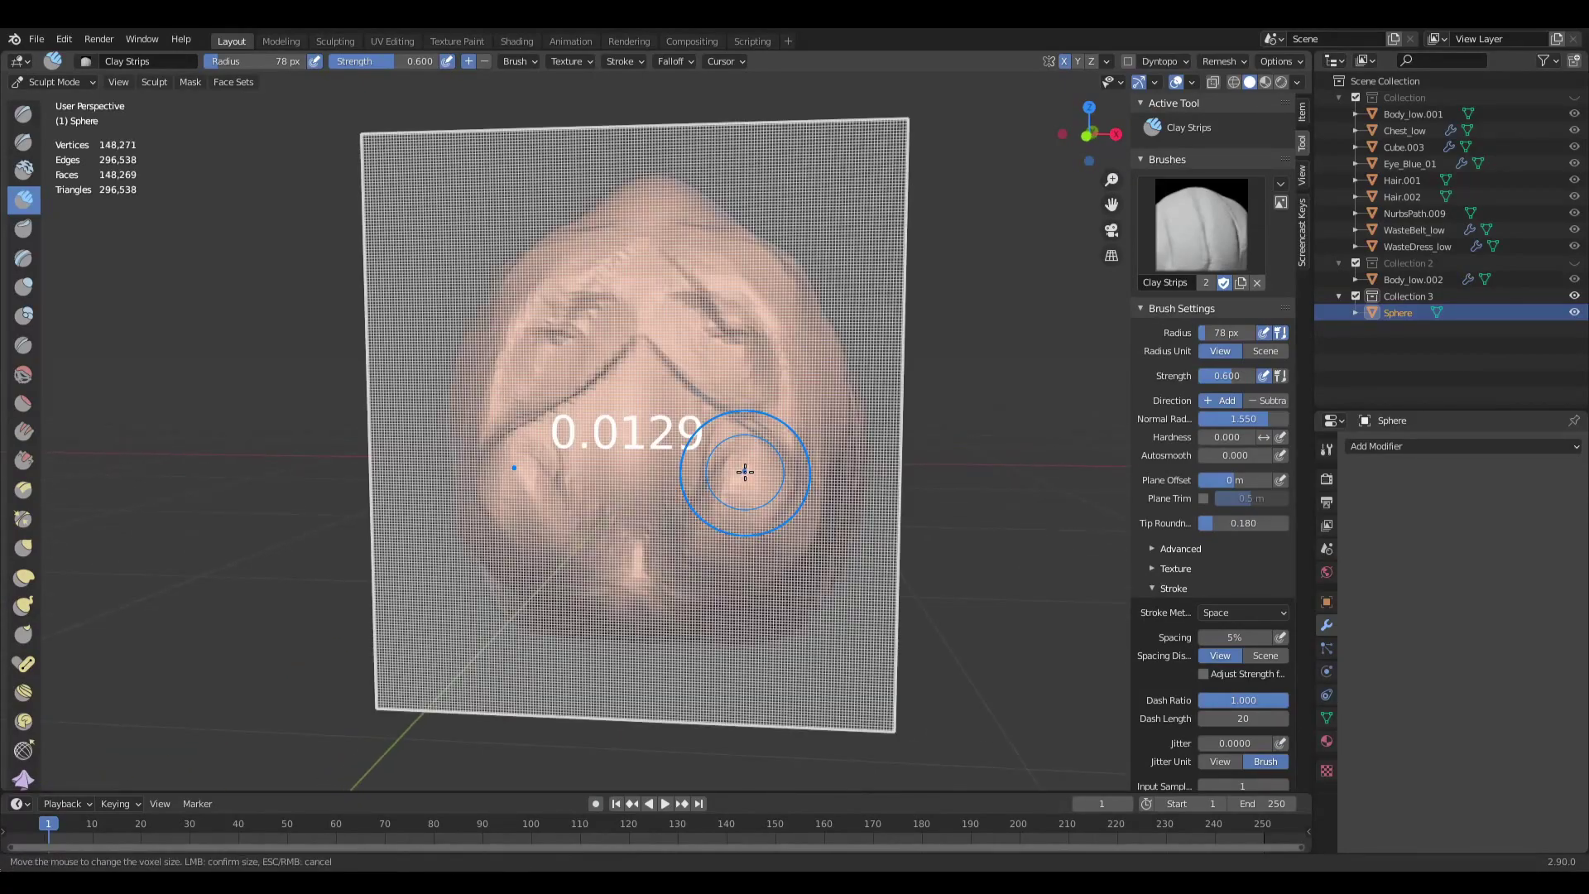
left_click(887, 539)
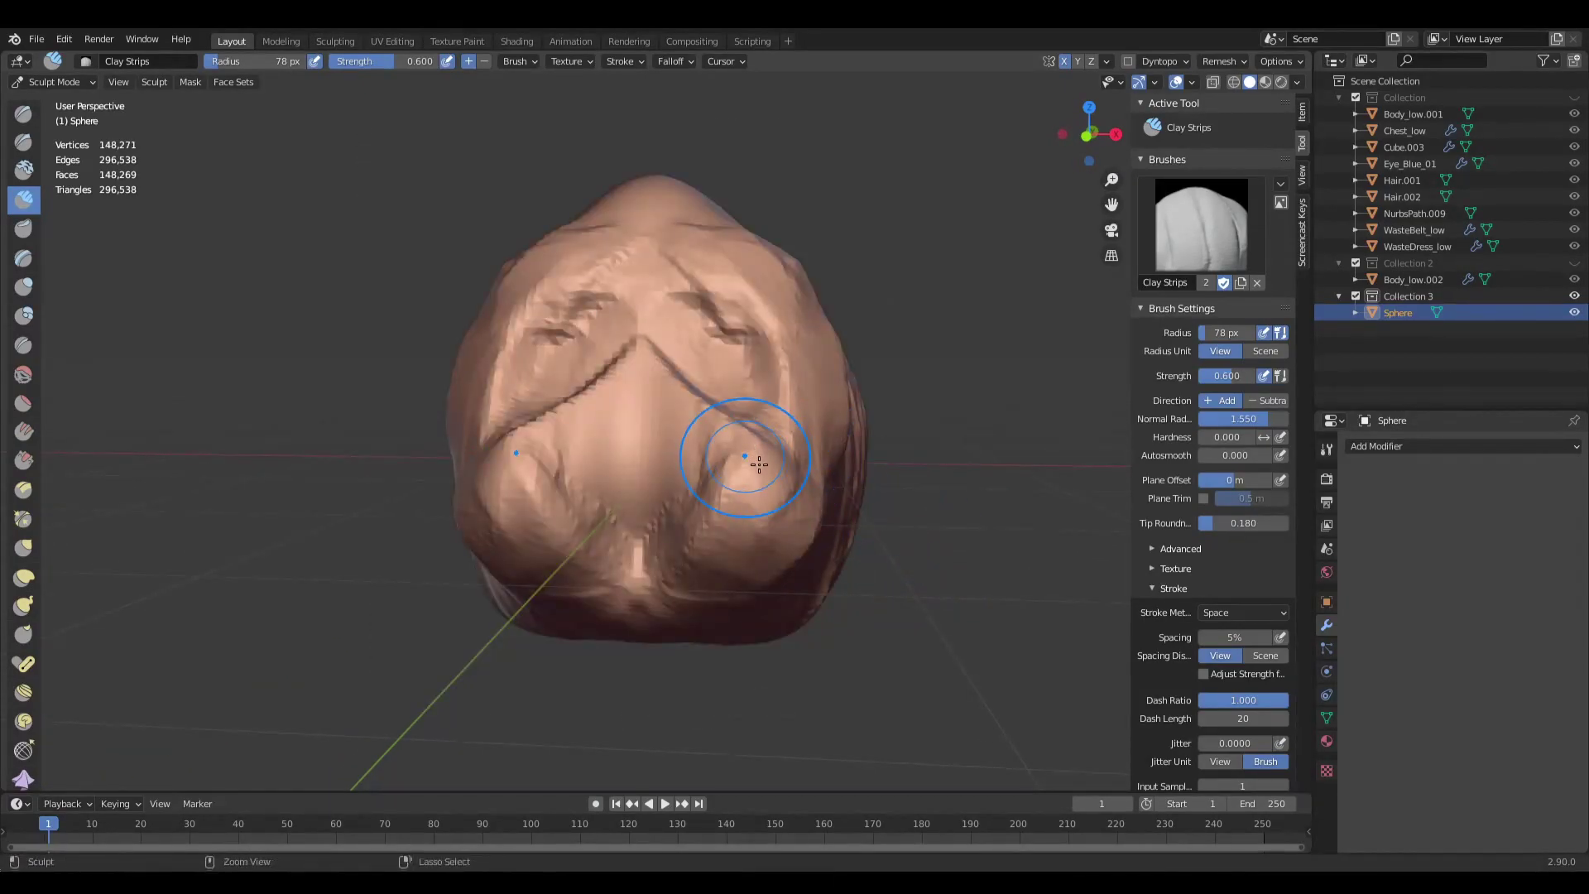
scroll(762, 447, "down", 2)
Set the brush radius to 127 px and smooth the creases on the front and sides of the form.
key("f")
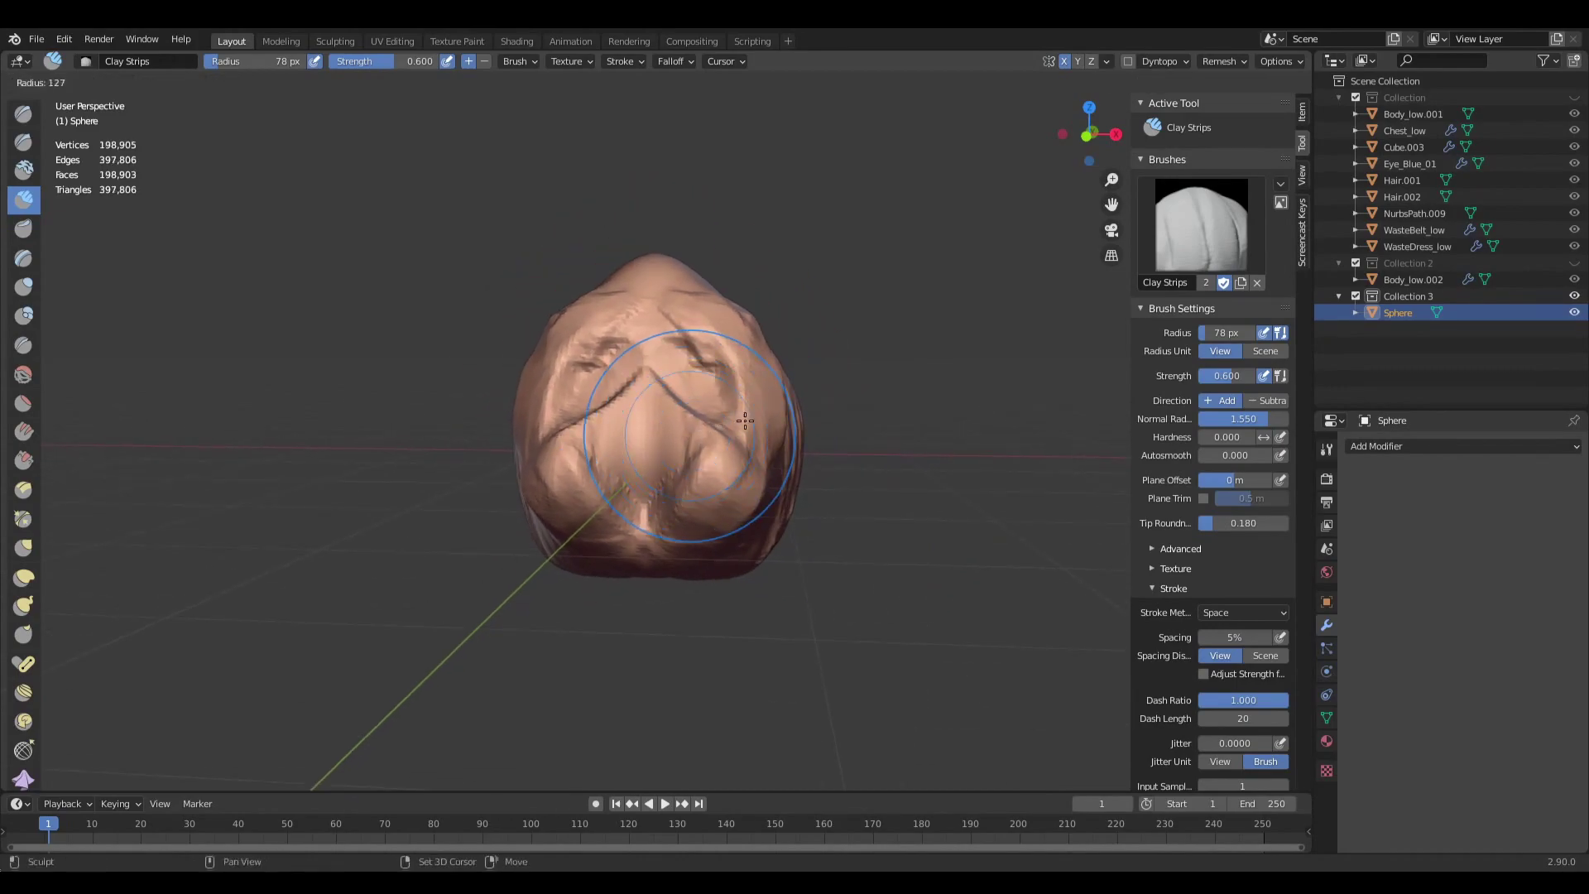
left_click(807, 422)
left_click_drag(695, 356, 670, 340)
left_click(724, 548)
middle_click_drag(724, 548, 699, 444)
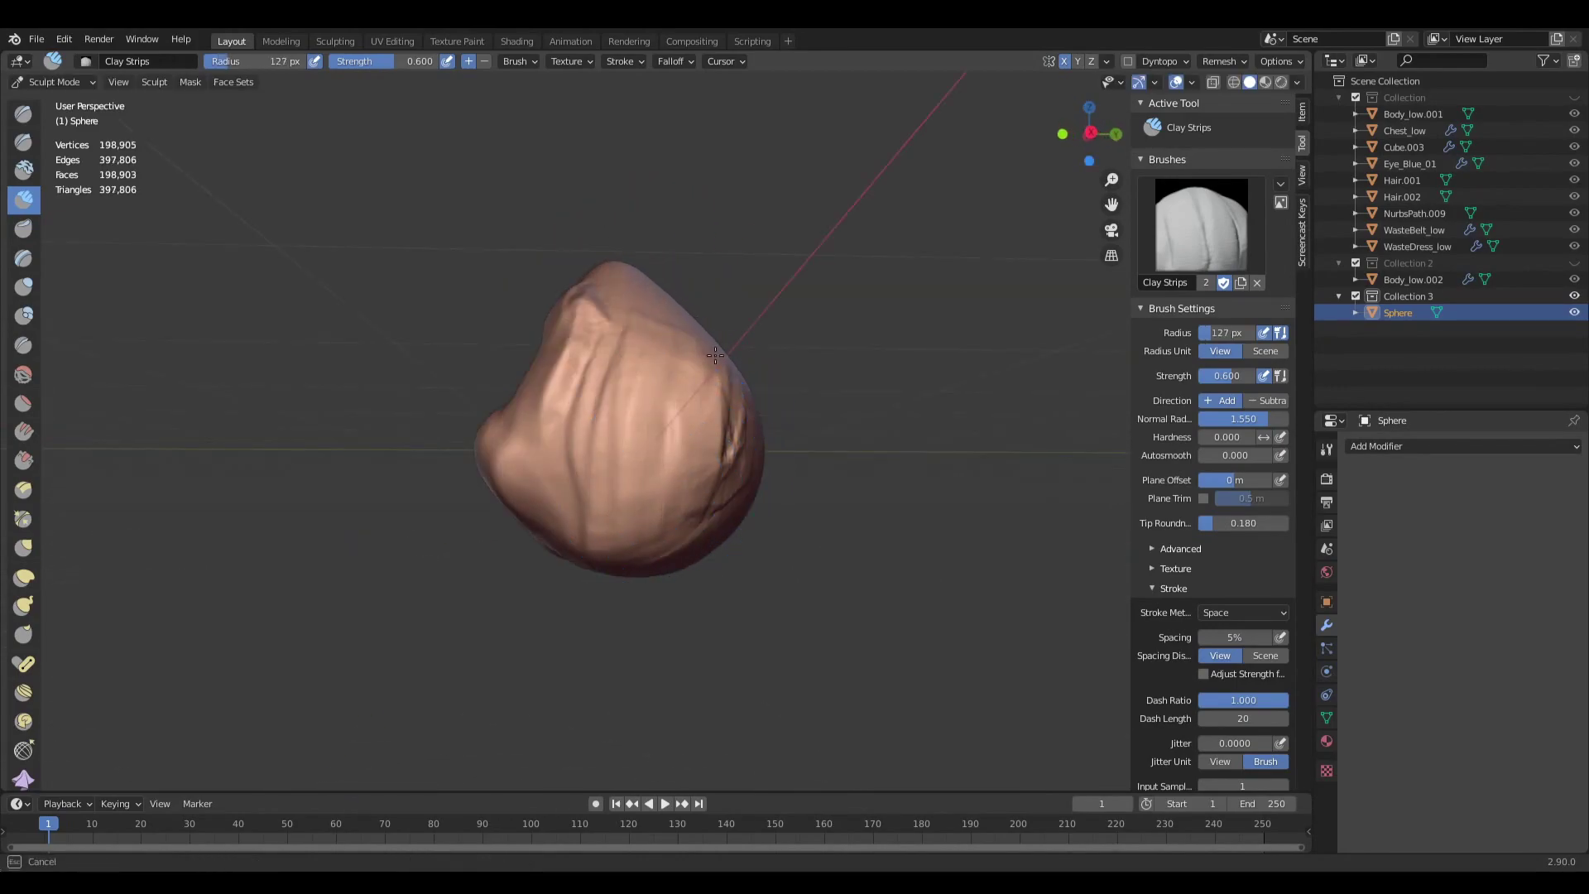
middle_click_drag(531, 342, 745, 379)
Switch to the Grab brush, enlarge it and pull the side and lower front of the form into shape.
key("g")
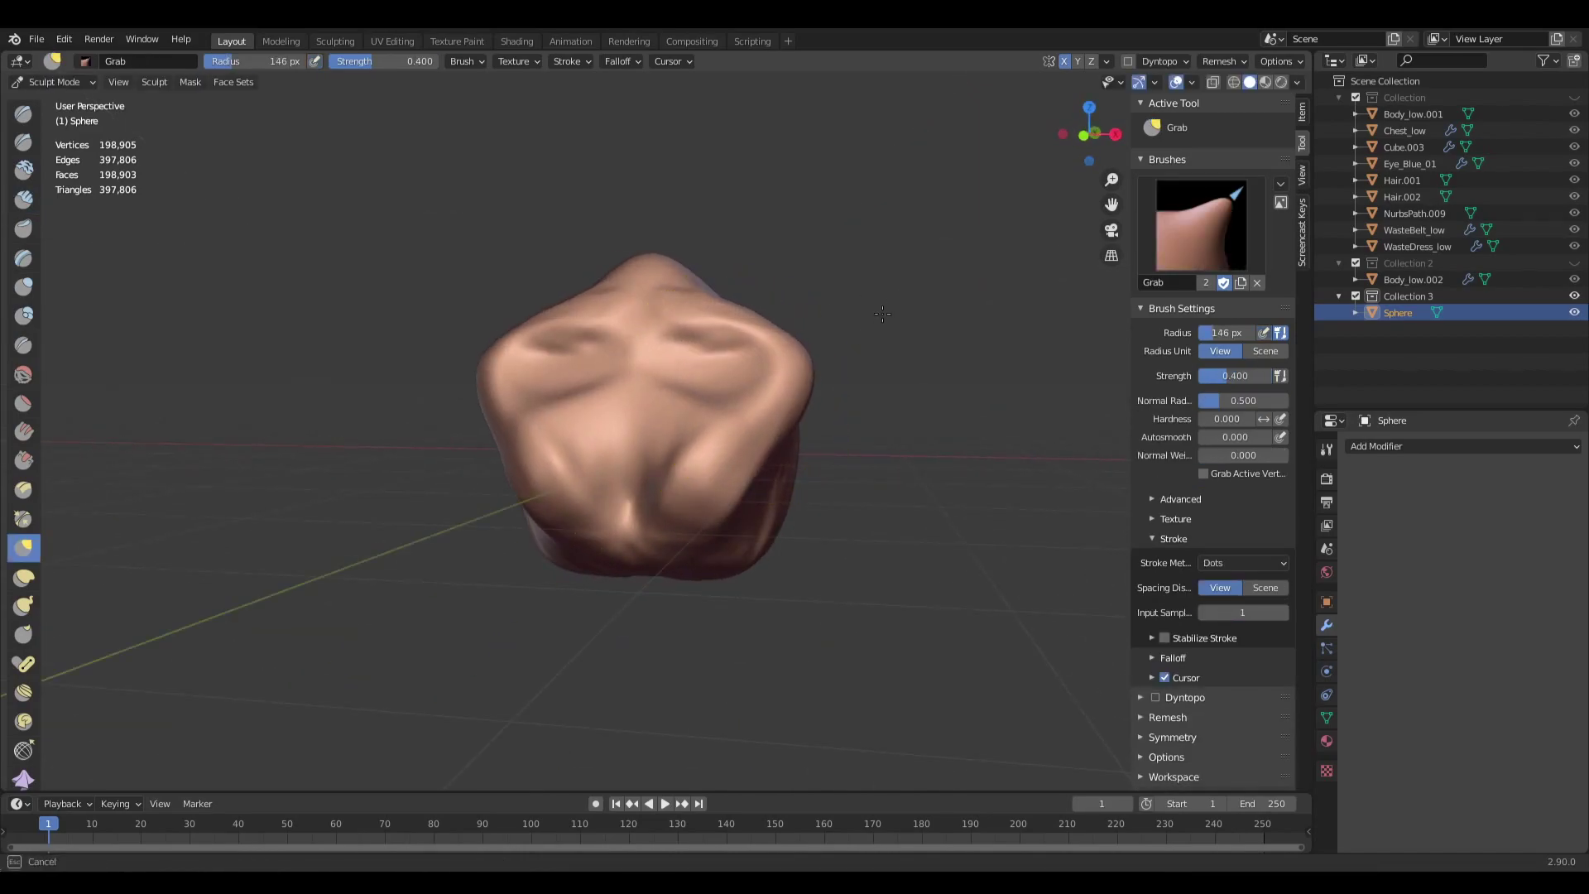
key("f")
left_click(1000, 408)
mouse_move(791, 414)
left_mouse_down()
mouse_move(828, 381)
mouse_move(810, 282)
left_mouse_up()
left_click_drag(720, 463, 774, 553)
middle_click_drag(726, 552, 604, 568)
Switch to Draw Sharp, set its radius to 69 px and carve a curved mouth crease across the lower front.
key("q")
left_click(629, 426)
key("q")
left_click(607, 385)
key("f")
left_click(534, 401)
key("f")
left_click(427, 422)
mouse_move(560, 522)
left_mouse_down()
mouse_move(773, 457)
mouse_move(542, 568)
mouse_move(679, 533)
mouse_move(771, 450)
left_mouse_up()
middle_click_drag(889, 458, 869, 346)
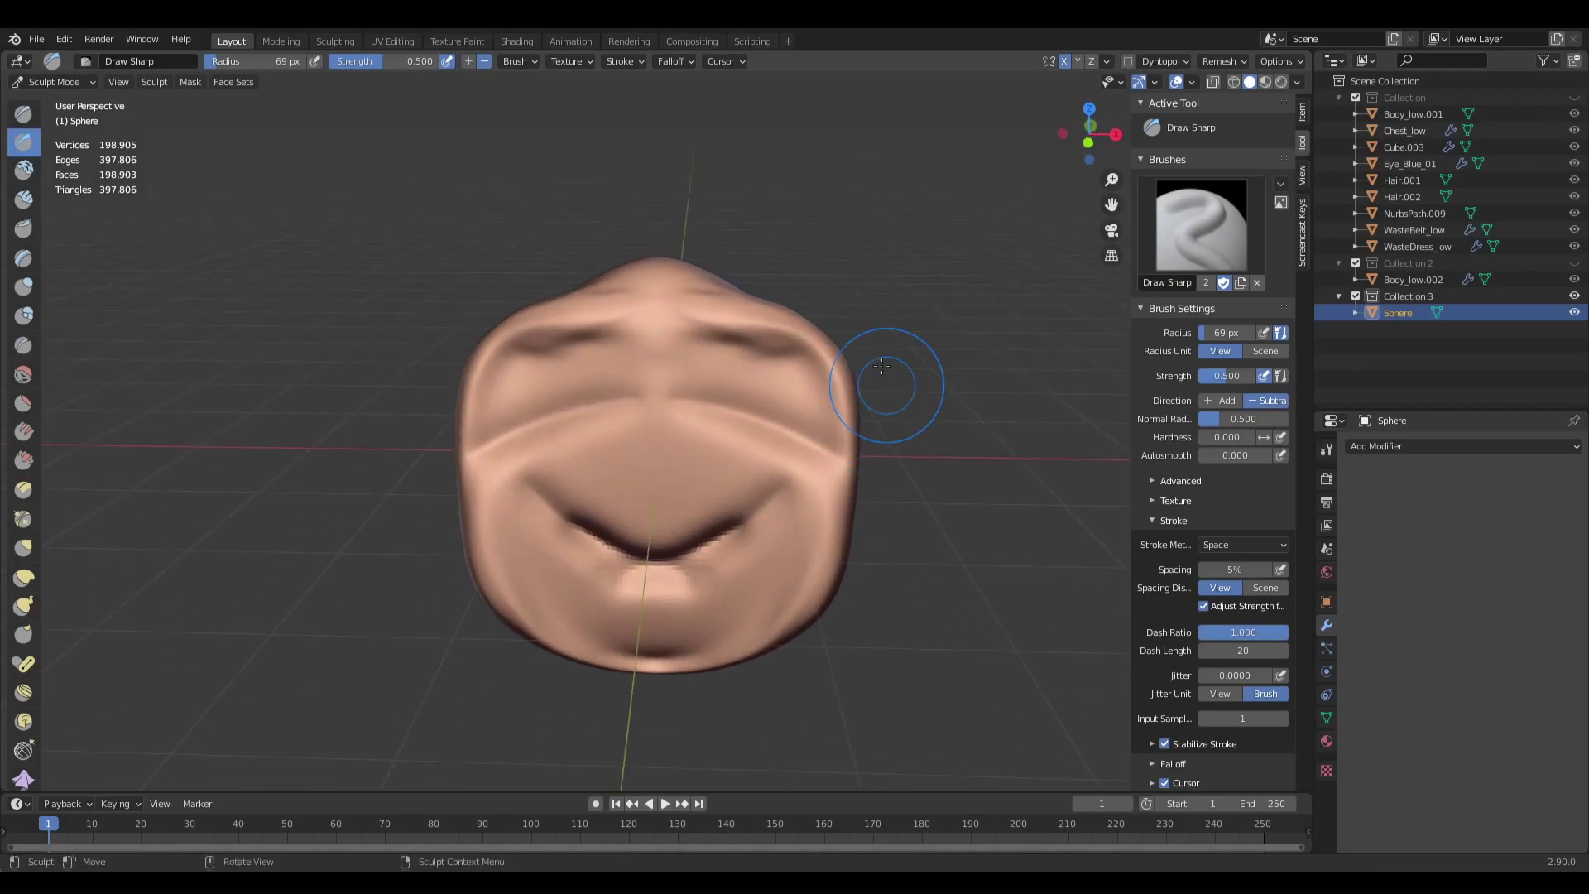
Switch to the Clay Strips brush and lay strips of clay at 62 px radius beneath both brows.
middle_click_drag(694, 436, 706, 377)
key("q")
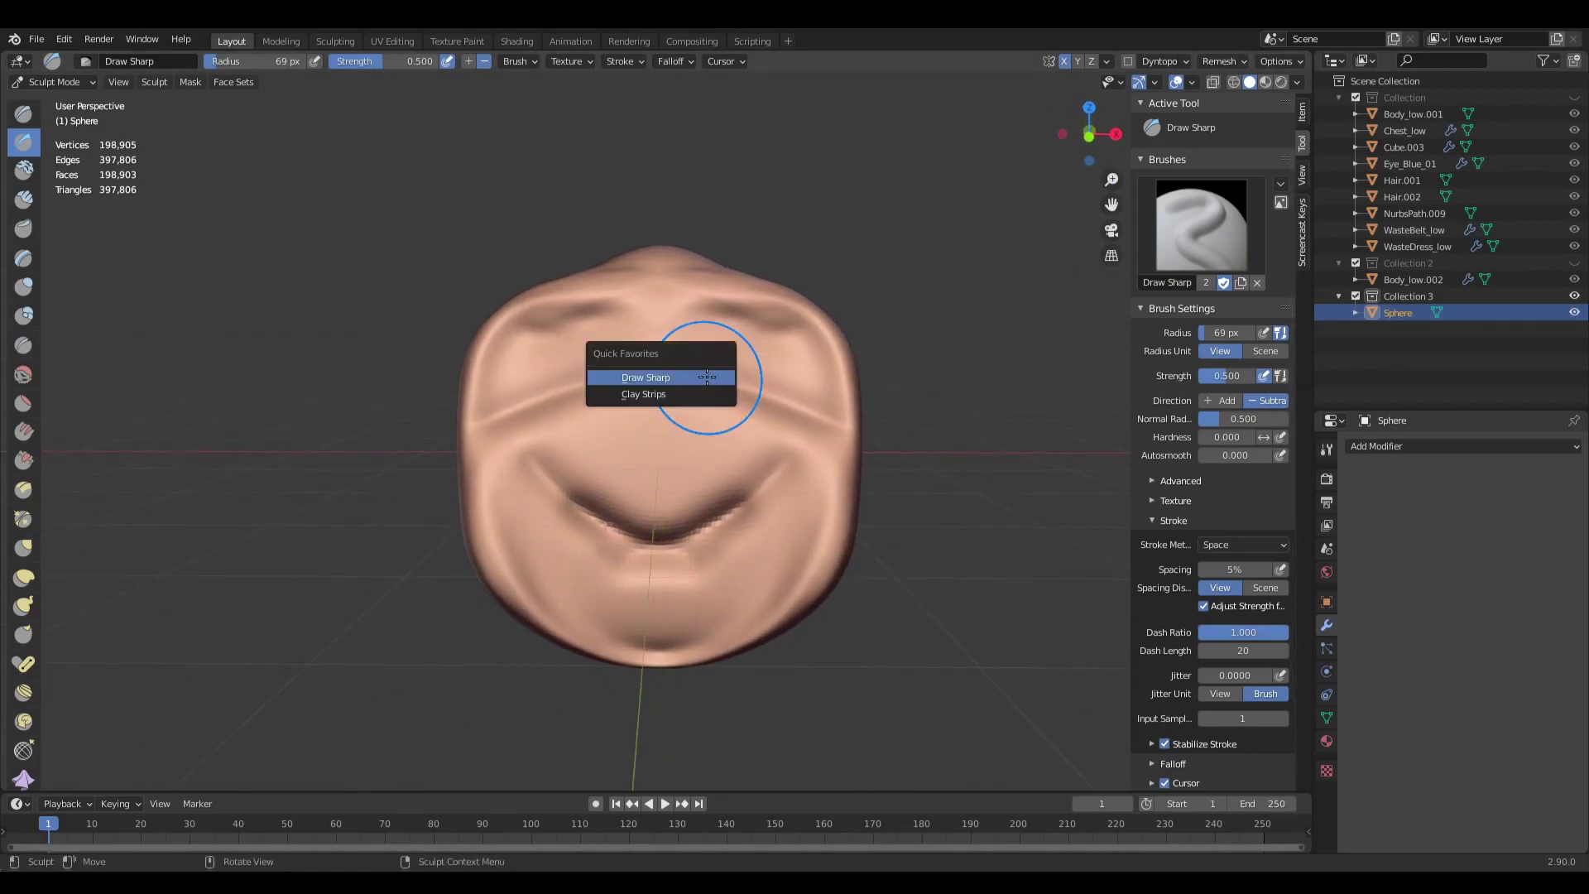
left_click(681, 394)
scroll(719, 374, "up", 2)
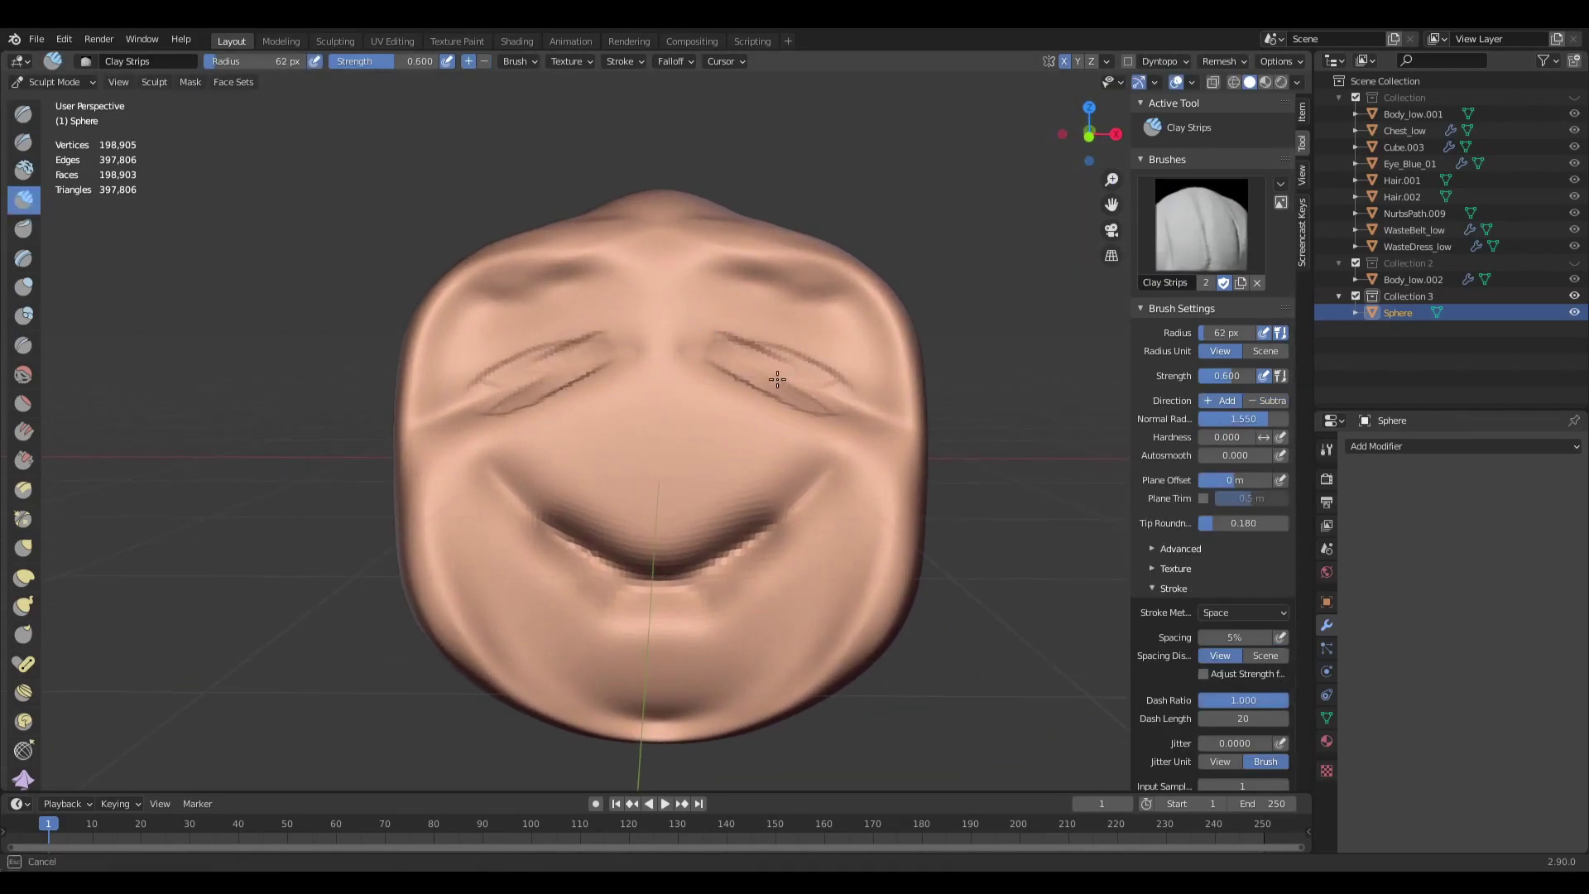
Set the brush radius to 113 px, build the eyes up into rounded mounds and smooth them.
key("f")
mouse_move(797, 388)
left_mouse_down()
mouse_move(784, 383)
mouse_move(798, 438)
mouse_move(726, 339)
mouse_move(809, 369)
mouse_move(744, 396)
mouse_move(832, 390)
left_mouse_up()
left_click(841, 383)
mouse_move(832, 390)
left_mouse_down("shift")
mouse_move(858, 390)
mouse_move(790, 434)
left_mouse_up("shift")
mouse_move(717, 532)
middle_mouse_down()
mouse_move(695, 535)
mouse_move(853, 505)
mouse_move(766, 509)
middle_mouse_up()
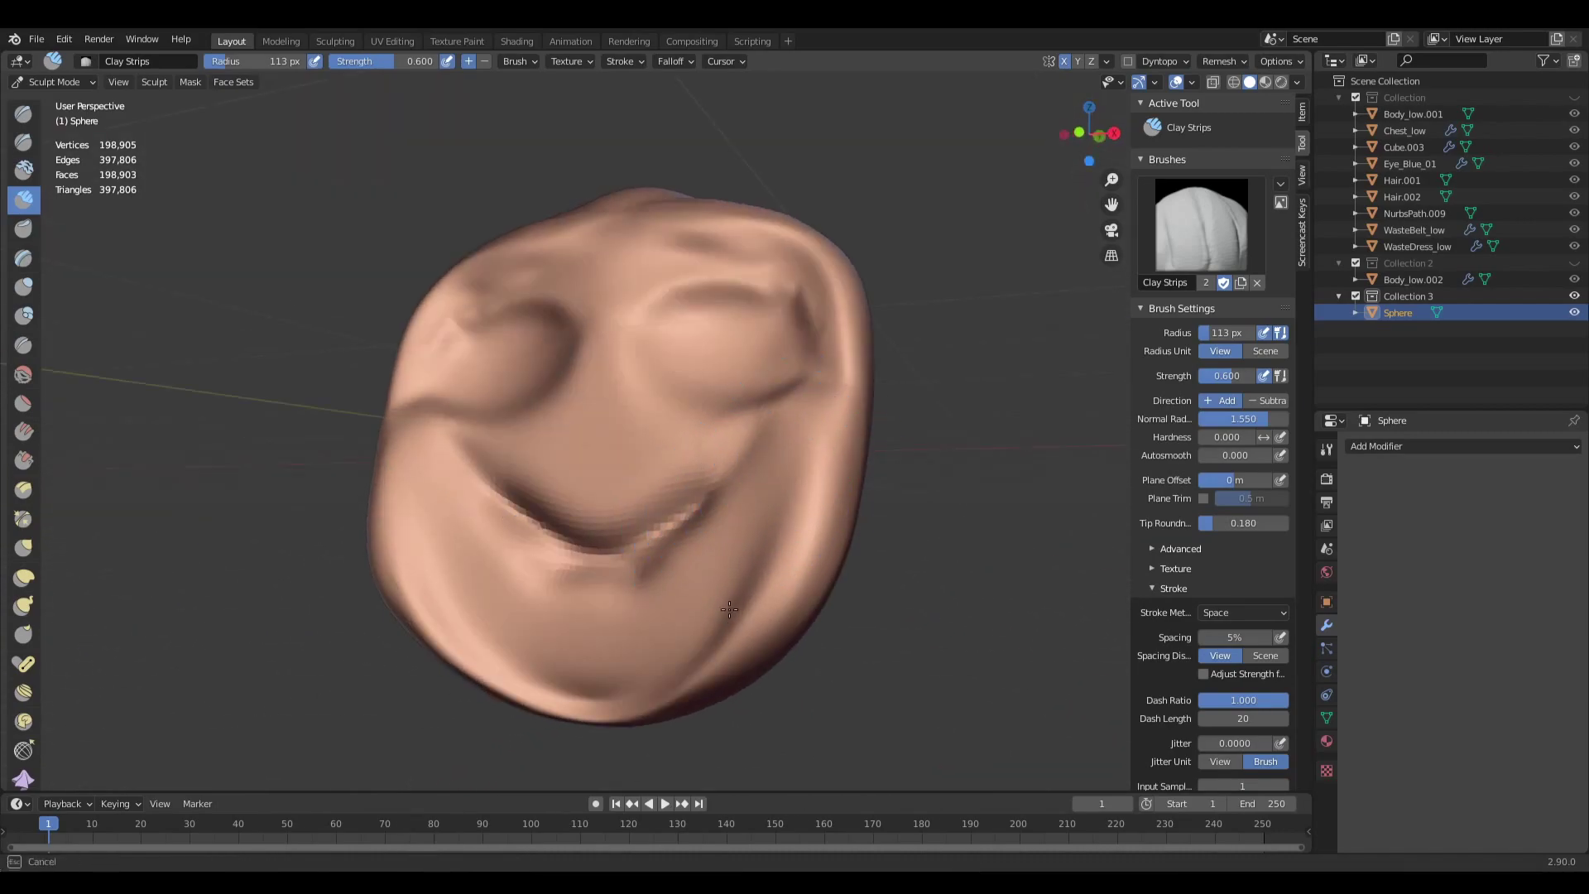
middle_click_drag(738, 588, 861, 464)
Compare the voxel Remesh settings with the Dyntopo settings.
left_click(1221, 61)
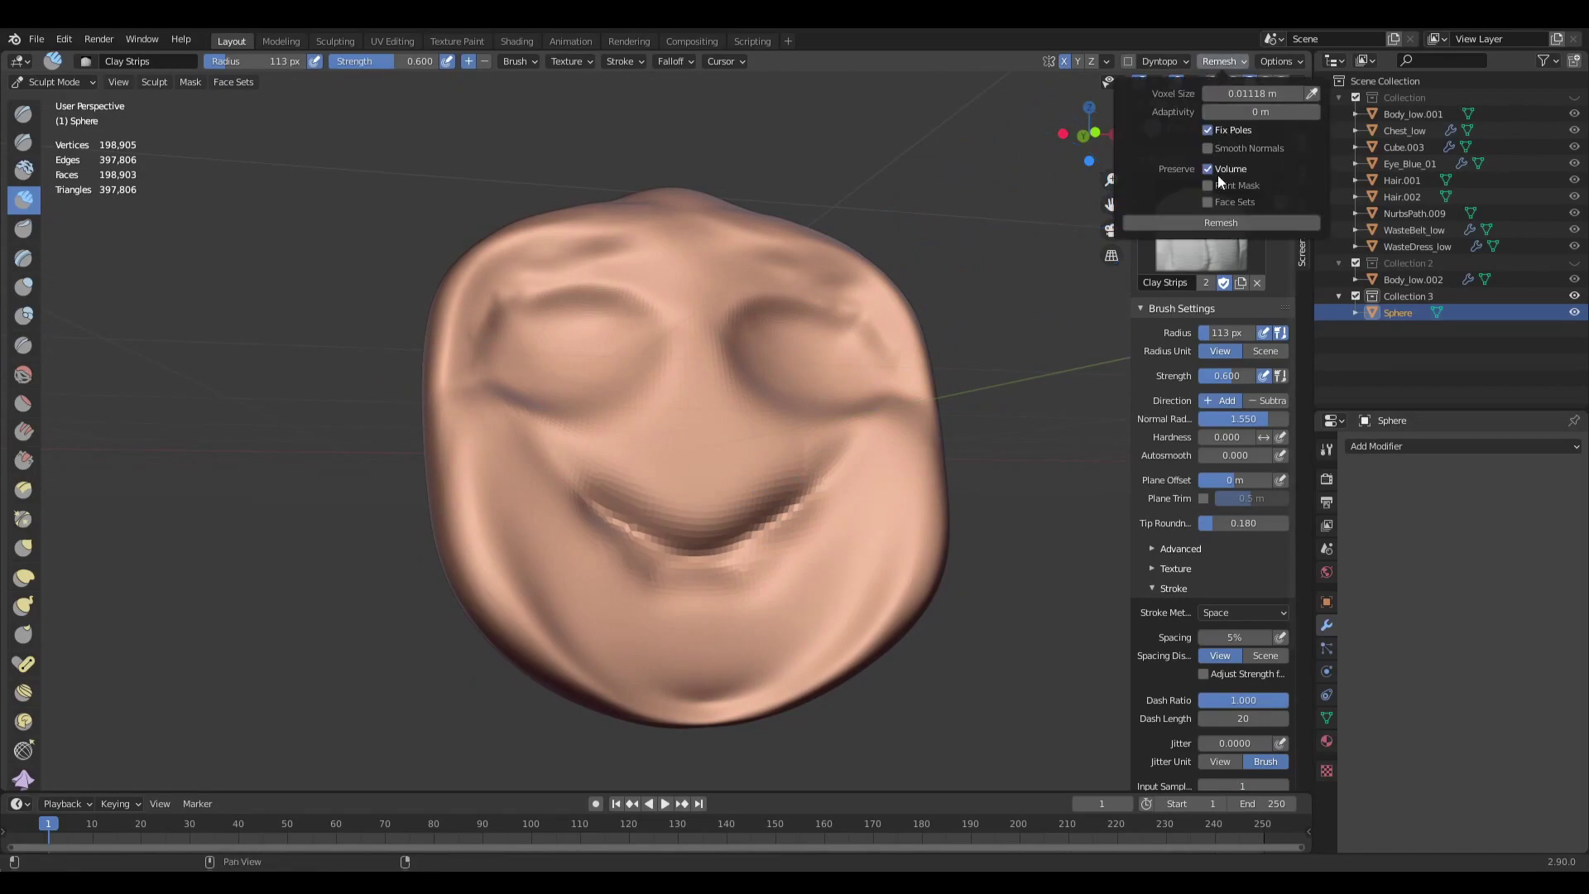
left_click(1171, 58)
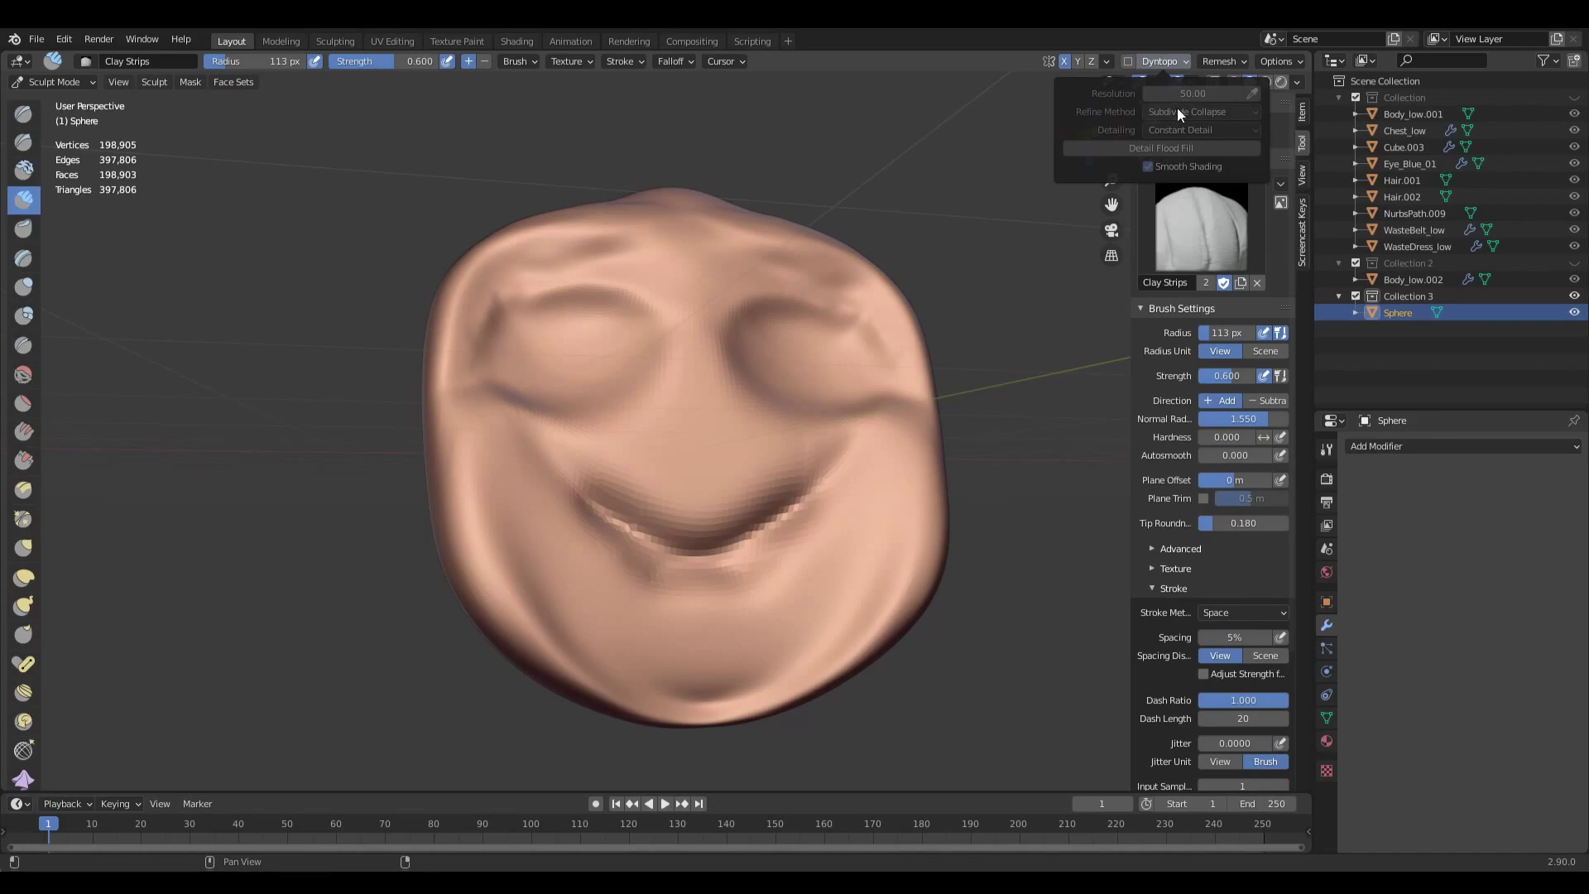
left_click(1217, 62)
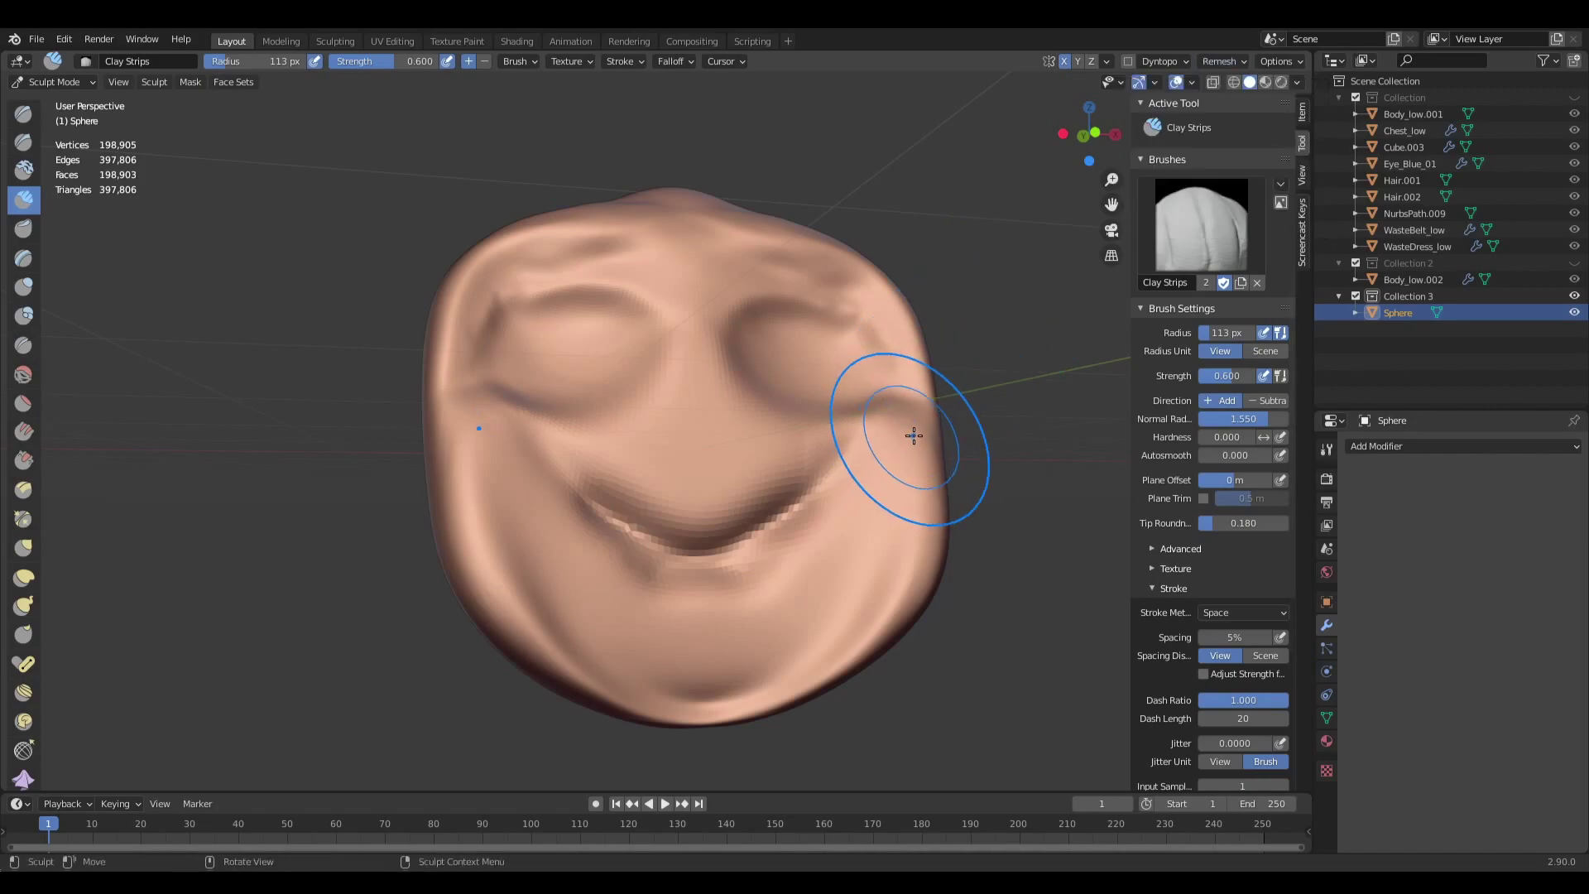
Smooth the jagged mouth crease across the lower front of the head.
mouse_move(915, 433)
middle_mouse_down()
mouse_move(644, 490)
mouse_move(616, 530)
mouse_move(658, 519)
middle_mouse_up()
scroll(827, 456, "down", 3)
middle_click_drag(716, 371, 794, 418)
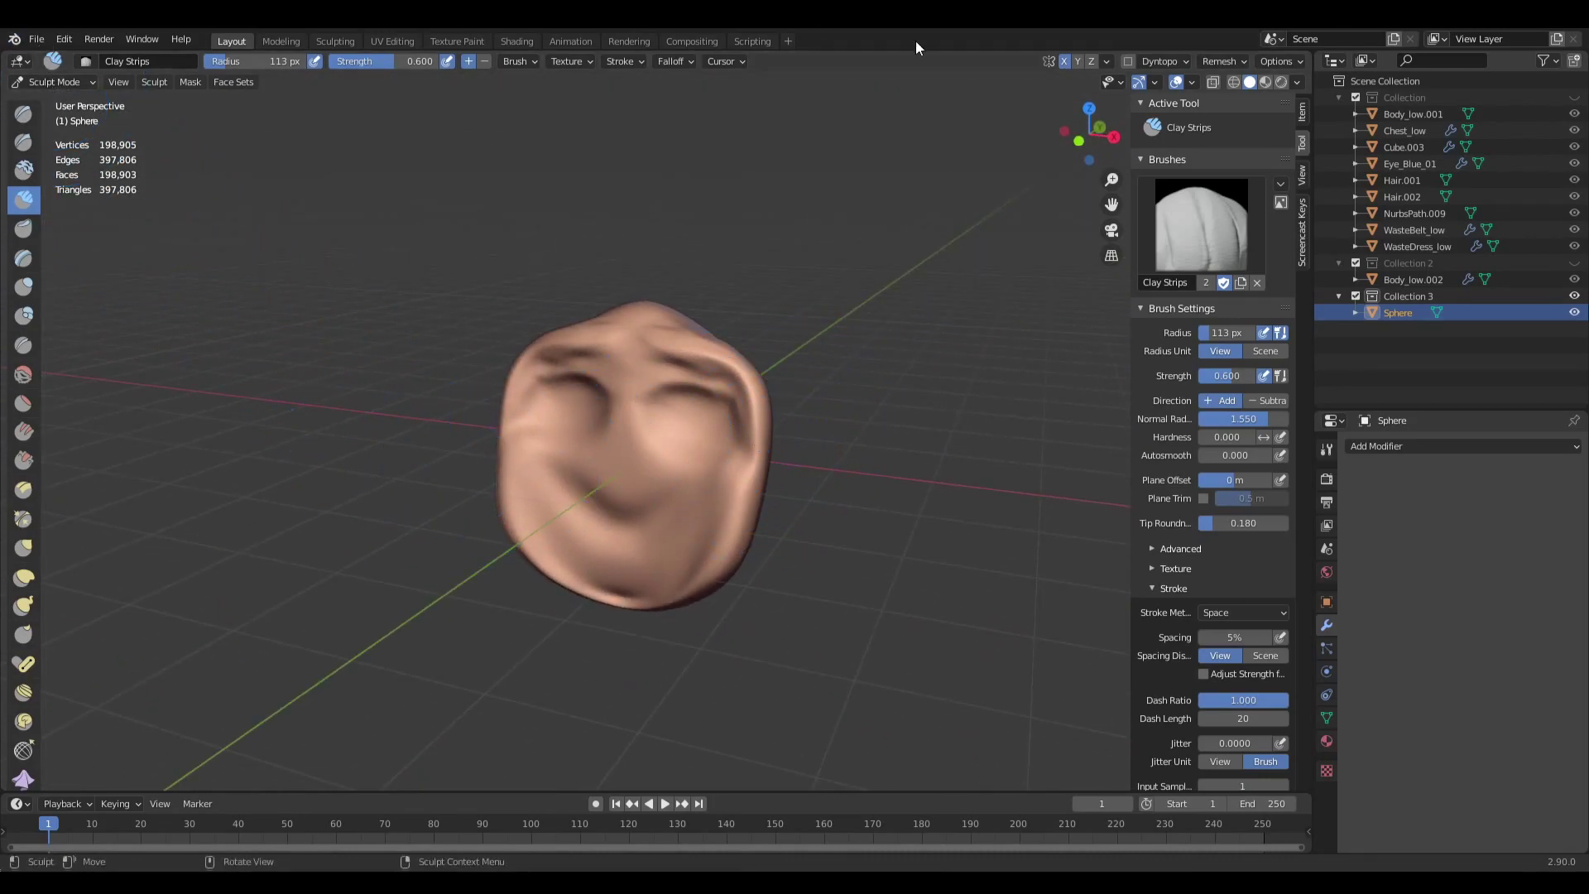
Enable Dyntopo, switch between Object Mode and Sculpt Mode twice with it active, and turn Dyntopo off.
key("ctrl+d")
left_click(51, 82)
key("Return")
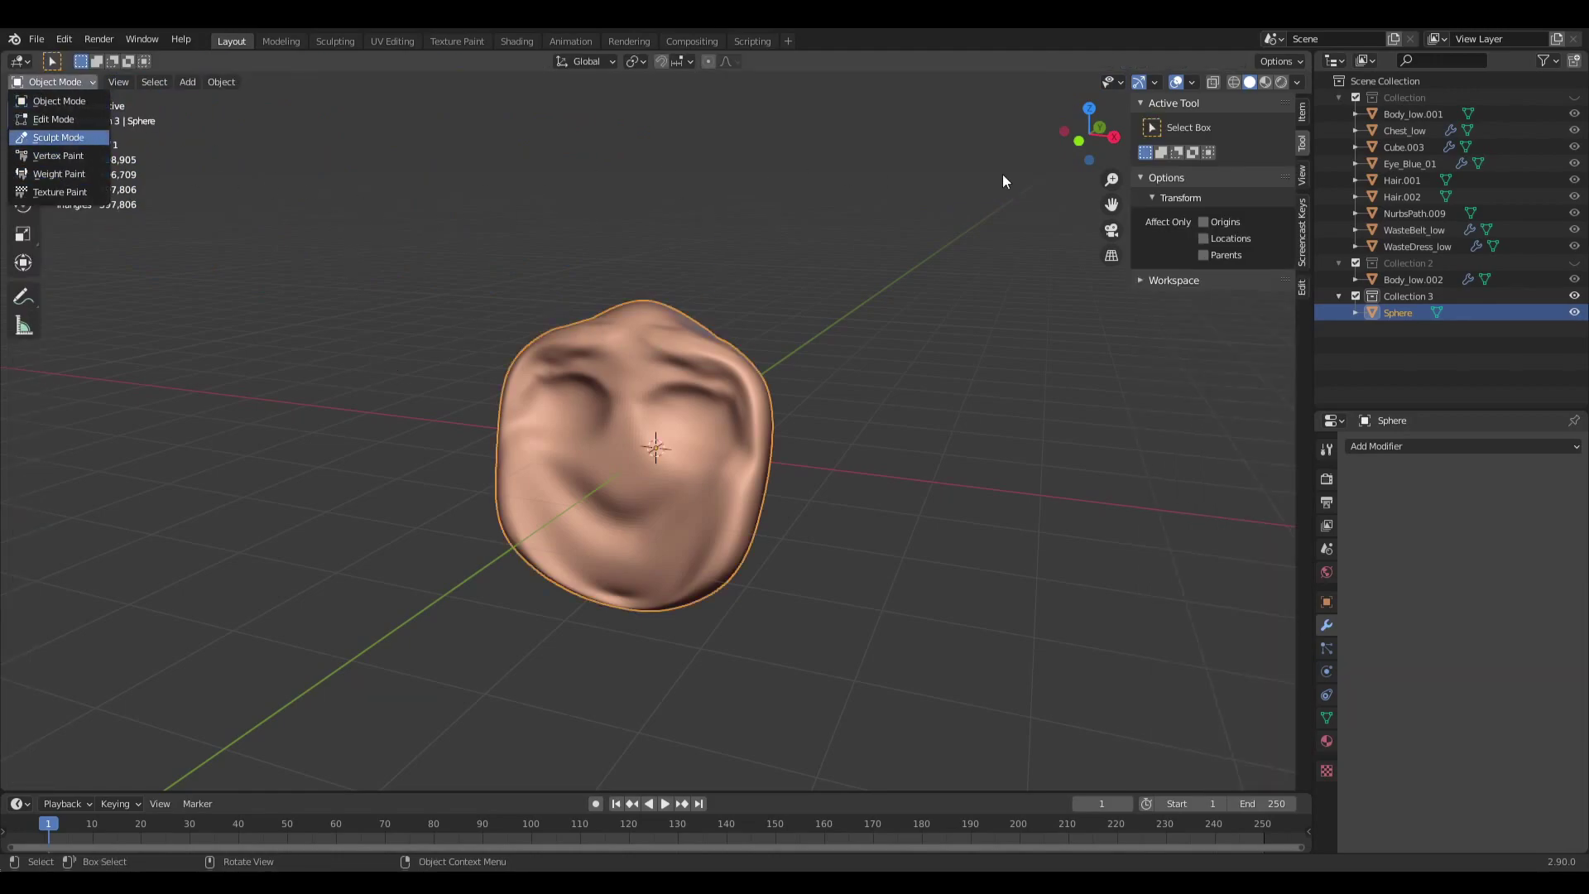
key("Return")
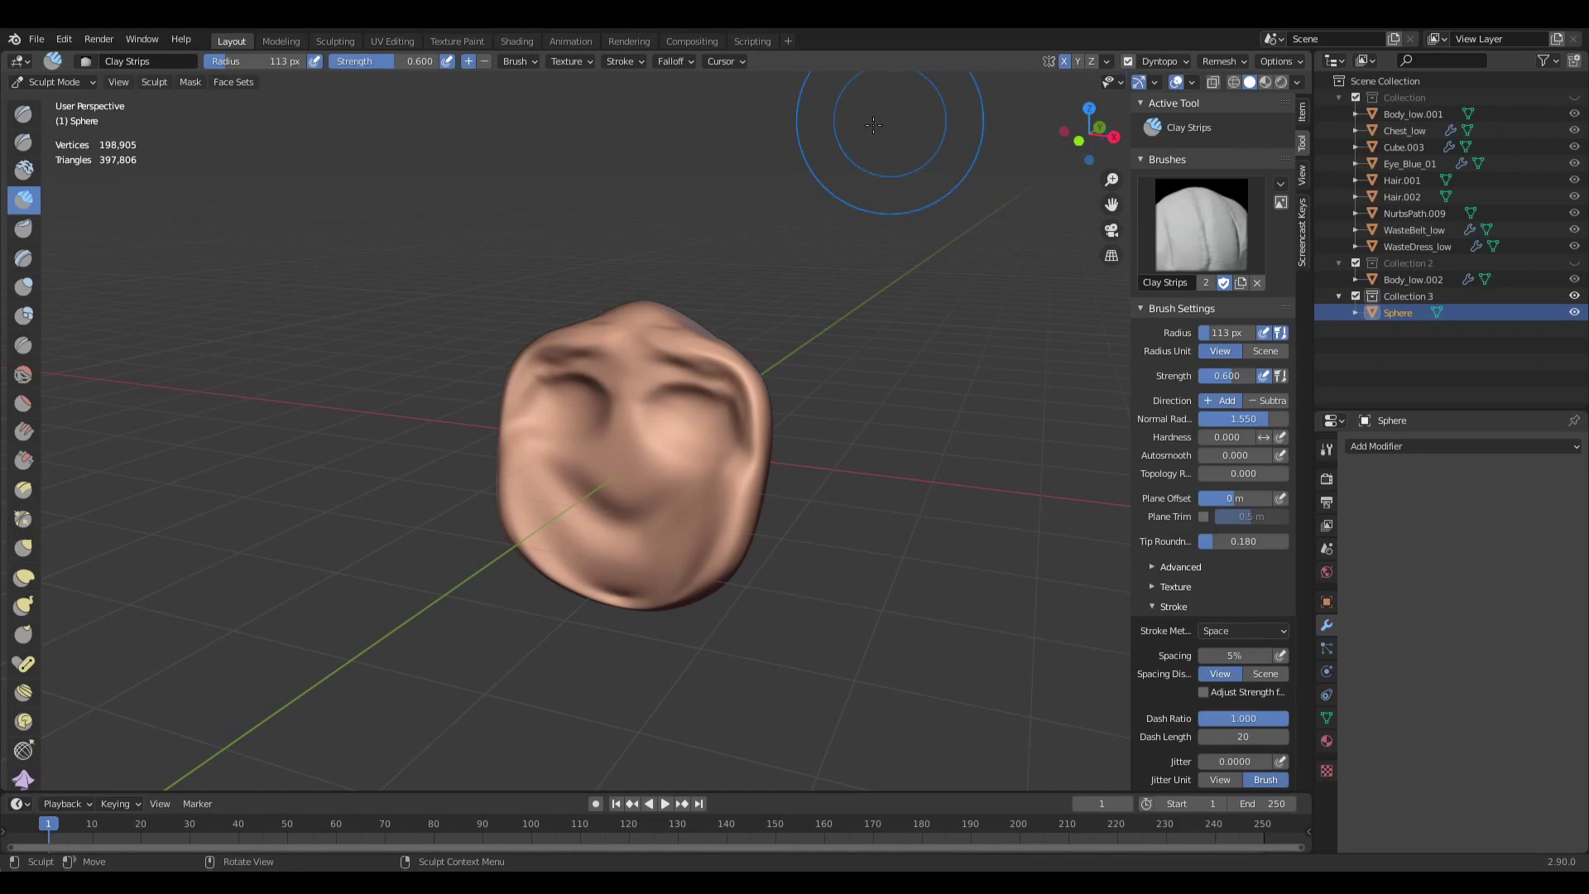
left_click(51, 82)
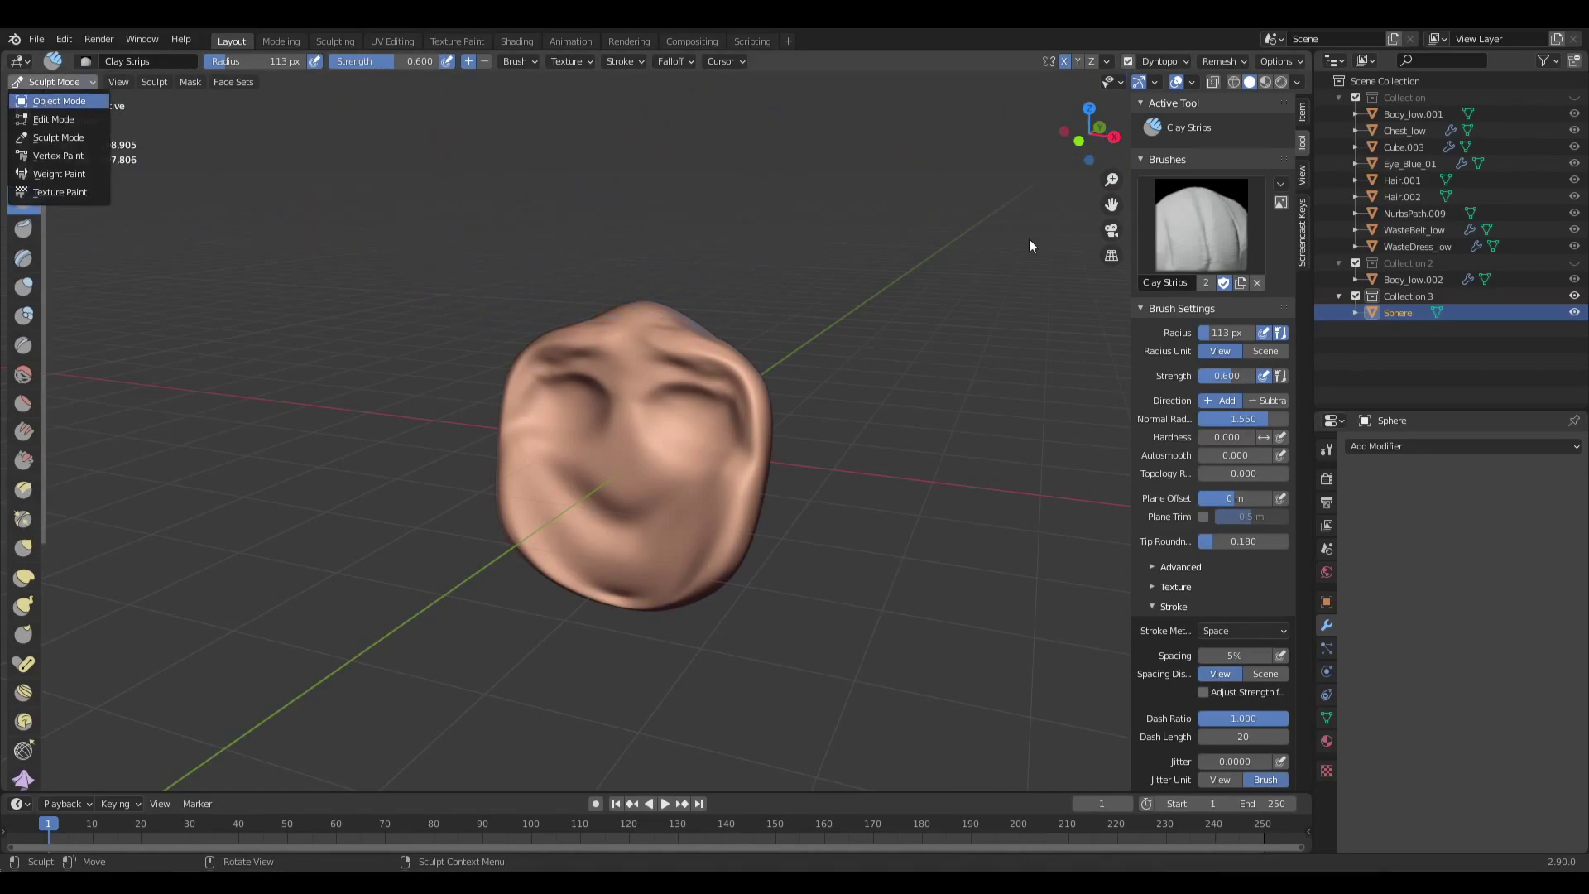
key("Return")
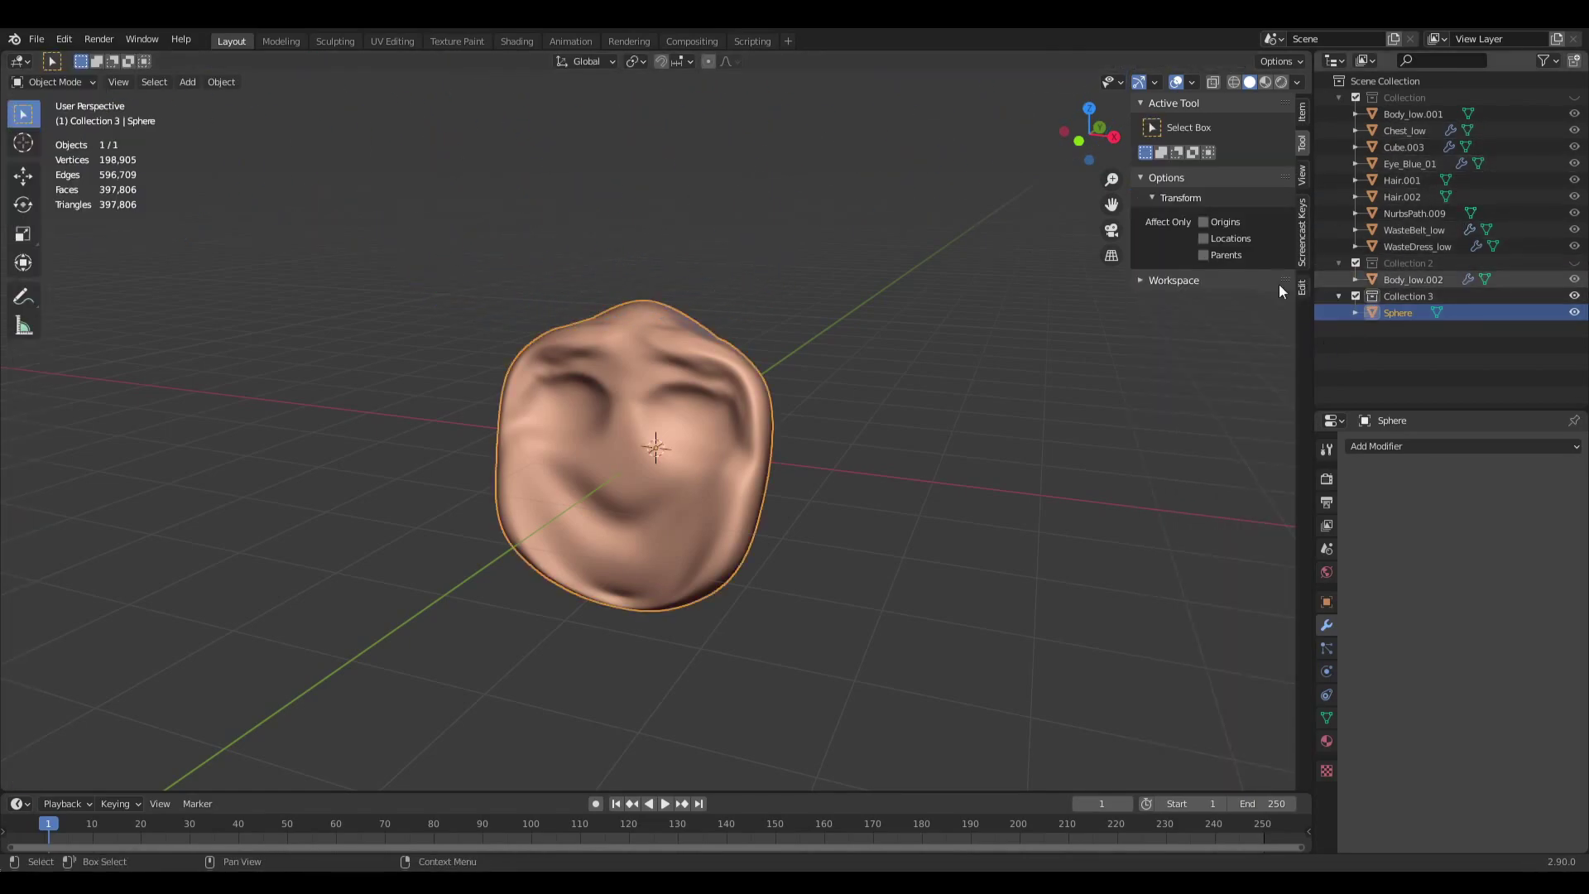
left_click(77, 82)
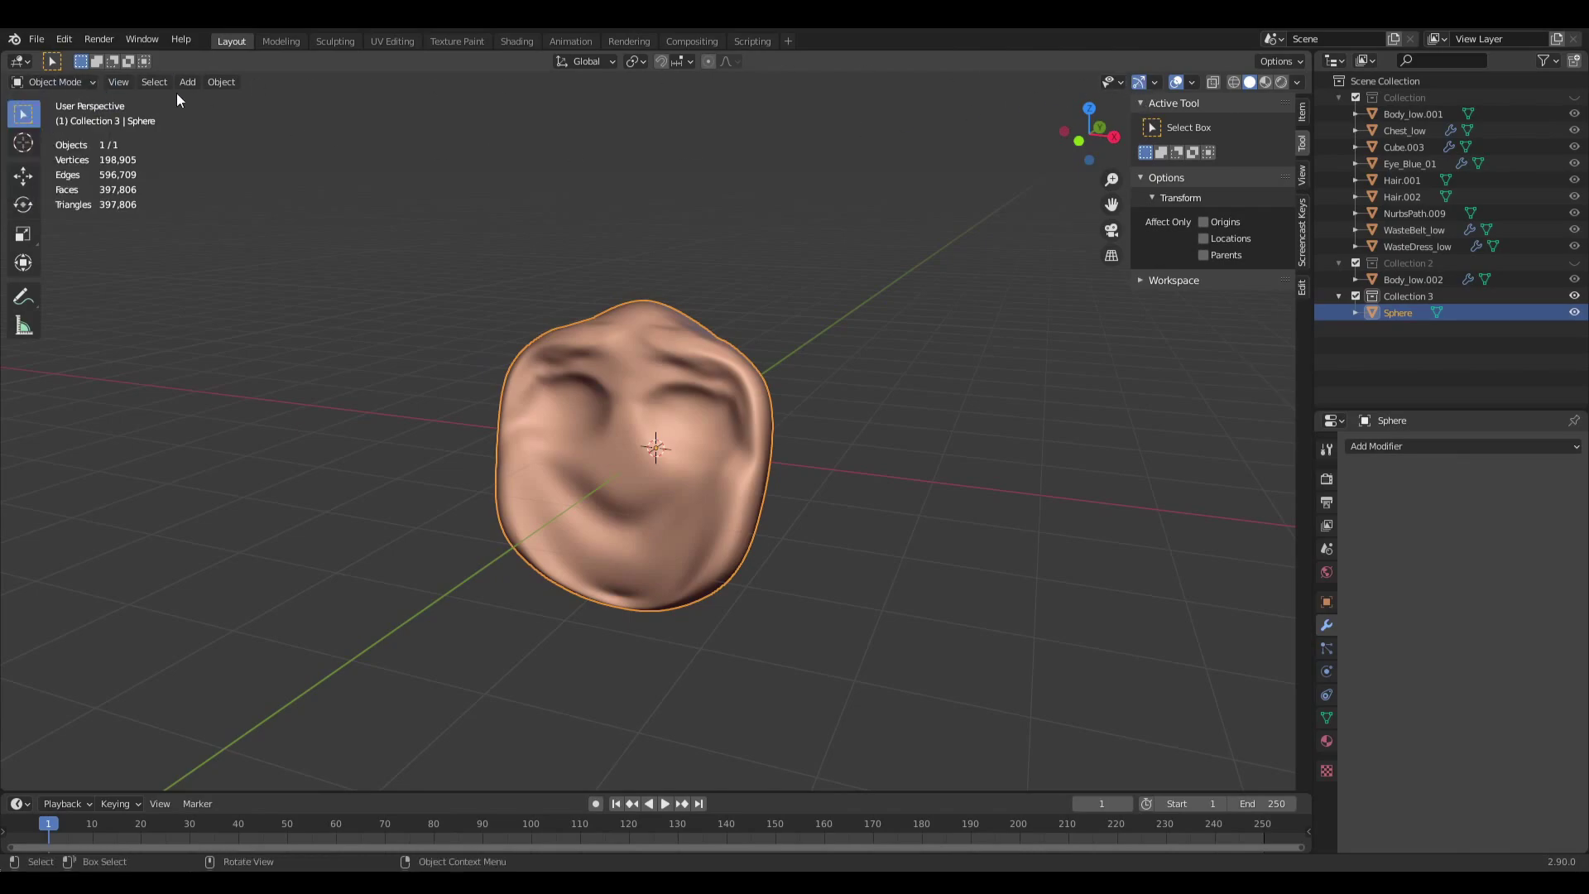
key("Return")
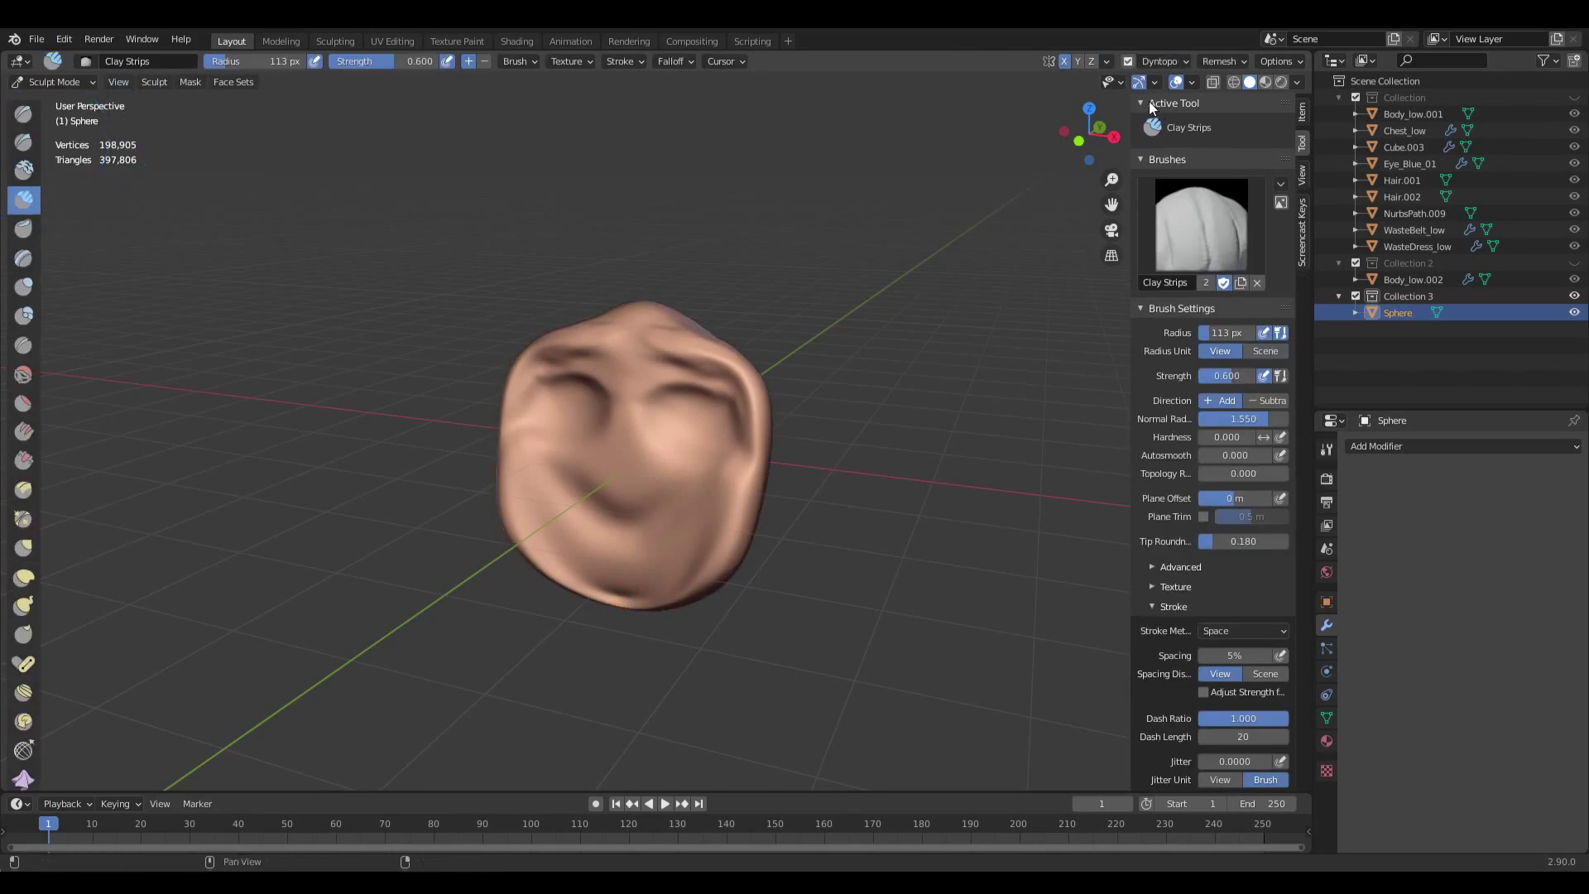
key("ctrl+d")
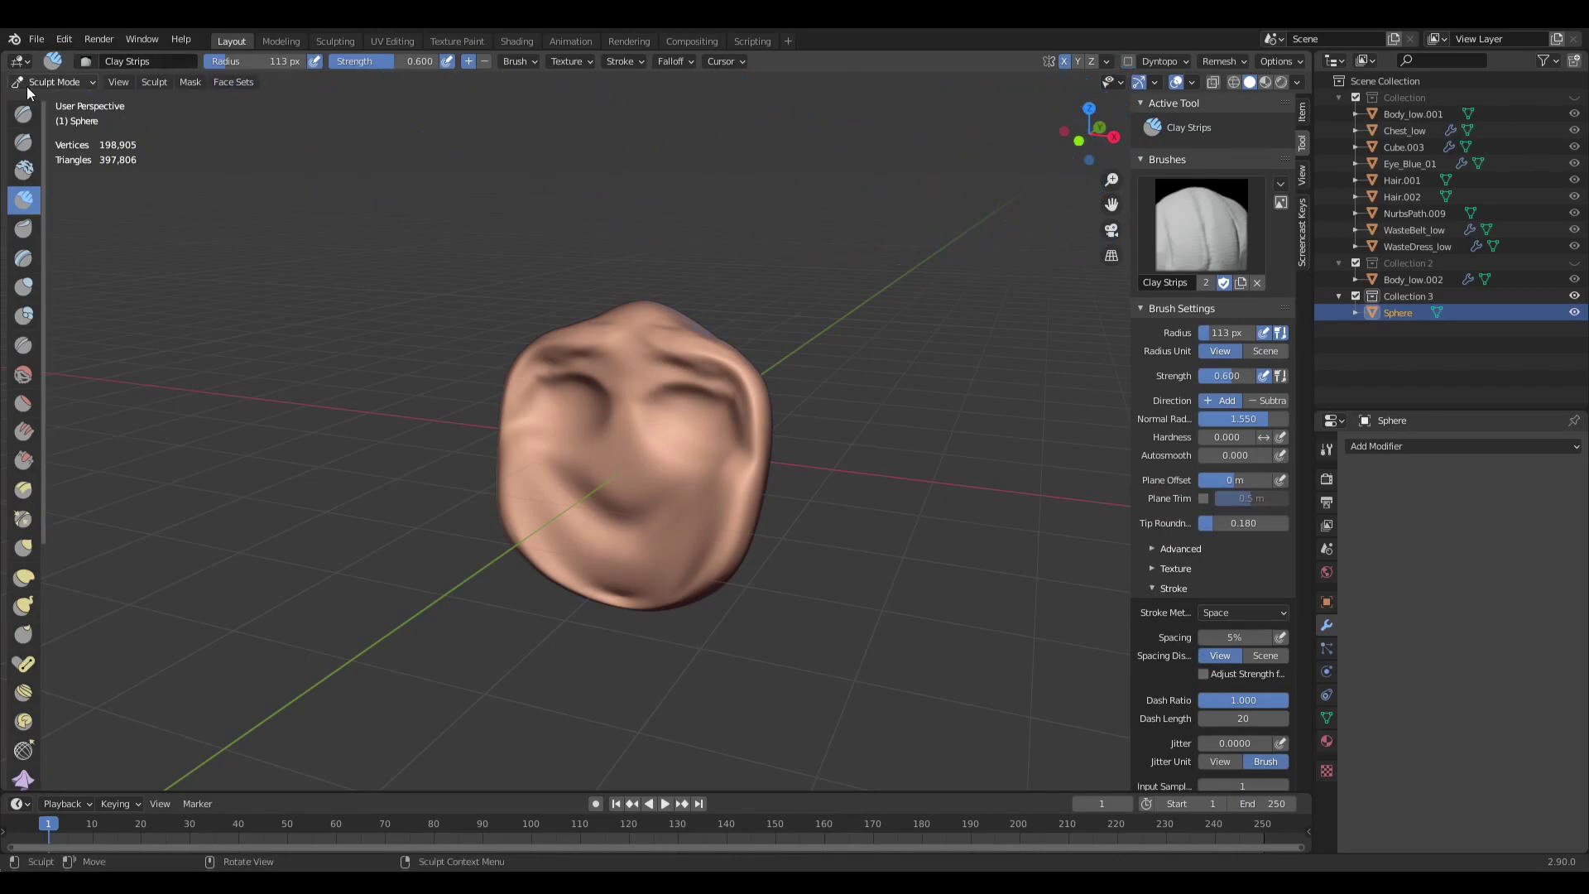
Switch between Object Mode and Sculpt Mode twice with Dyntopo off, ending in Sculpt Mode.
left_click(35, 86)
left_click(69, 86)
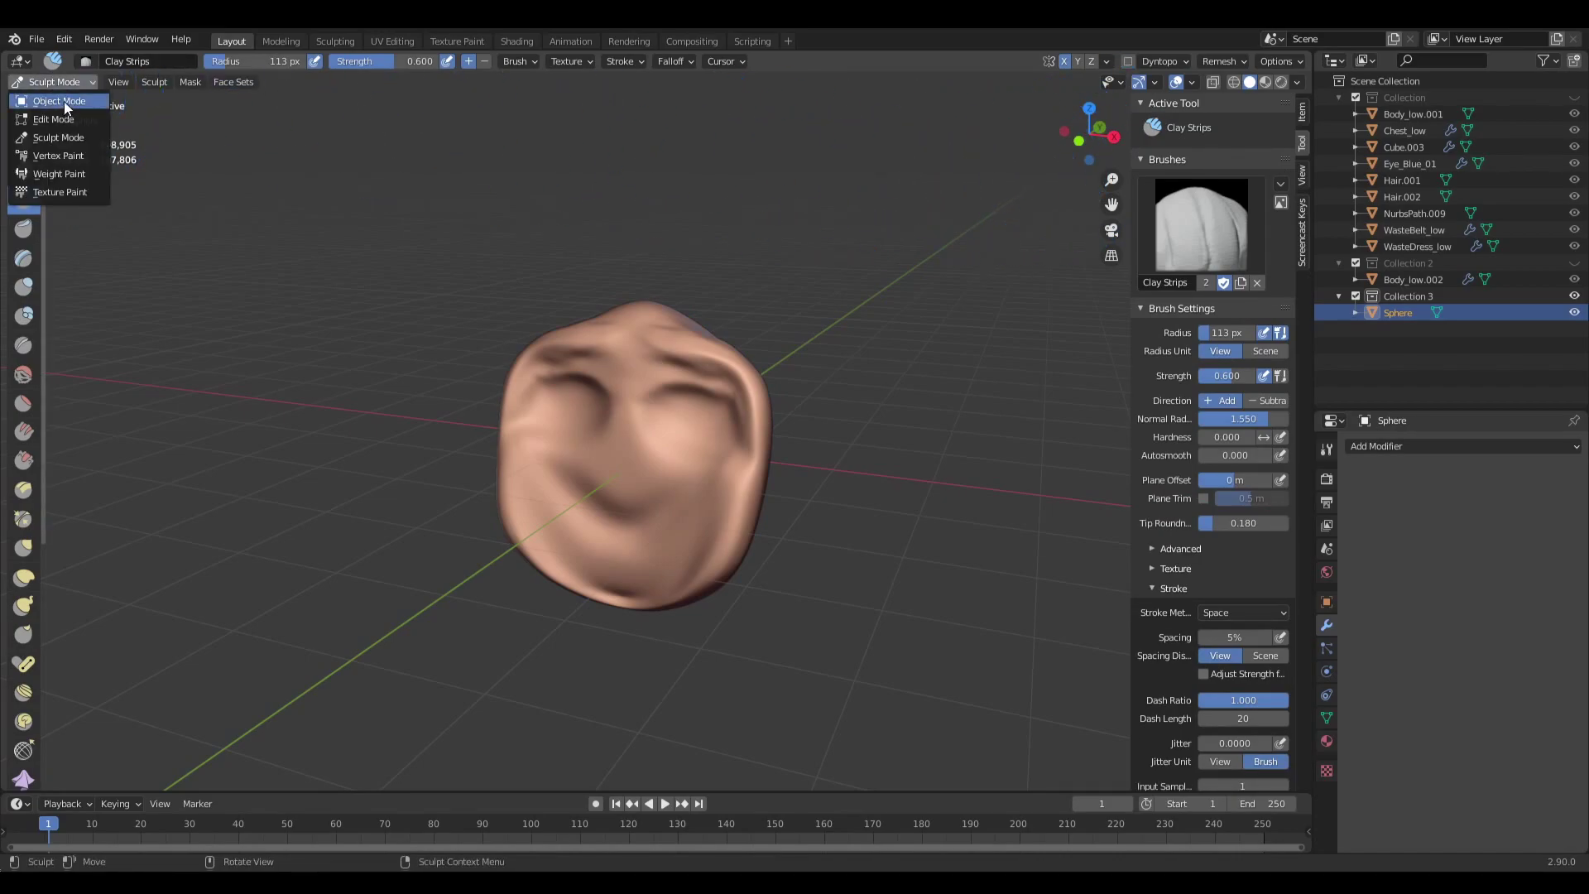
left_click(65, 101)
left_click(66, 82)
left_click(59, 136)
left_click(73, 81)
left_click(66, 101)
left_click(54, 81)
left_click(58, 138)
scroll(840, 554, "up", 4)
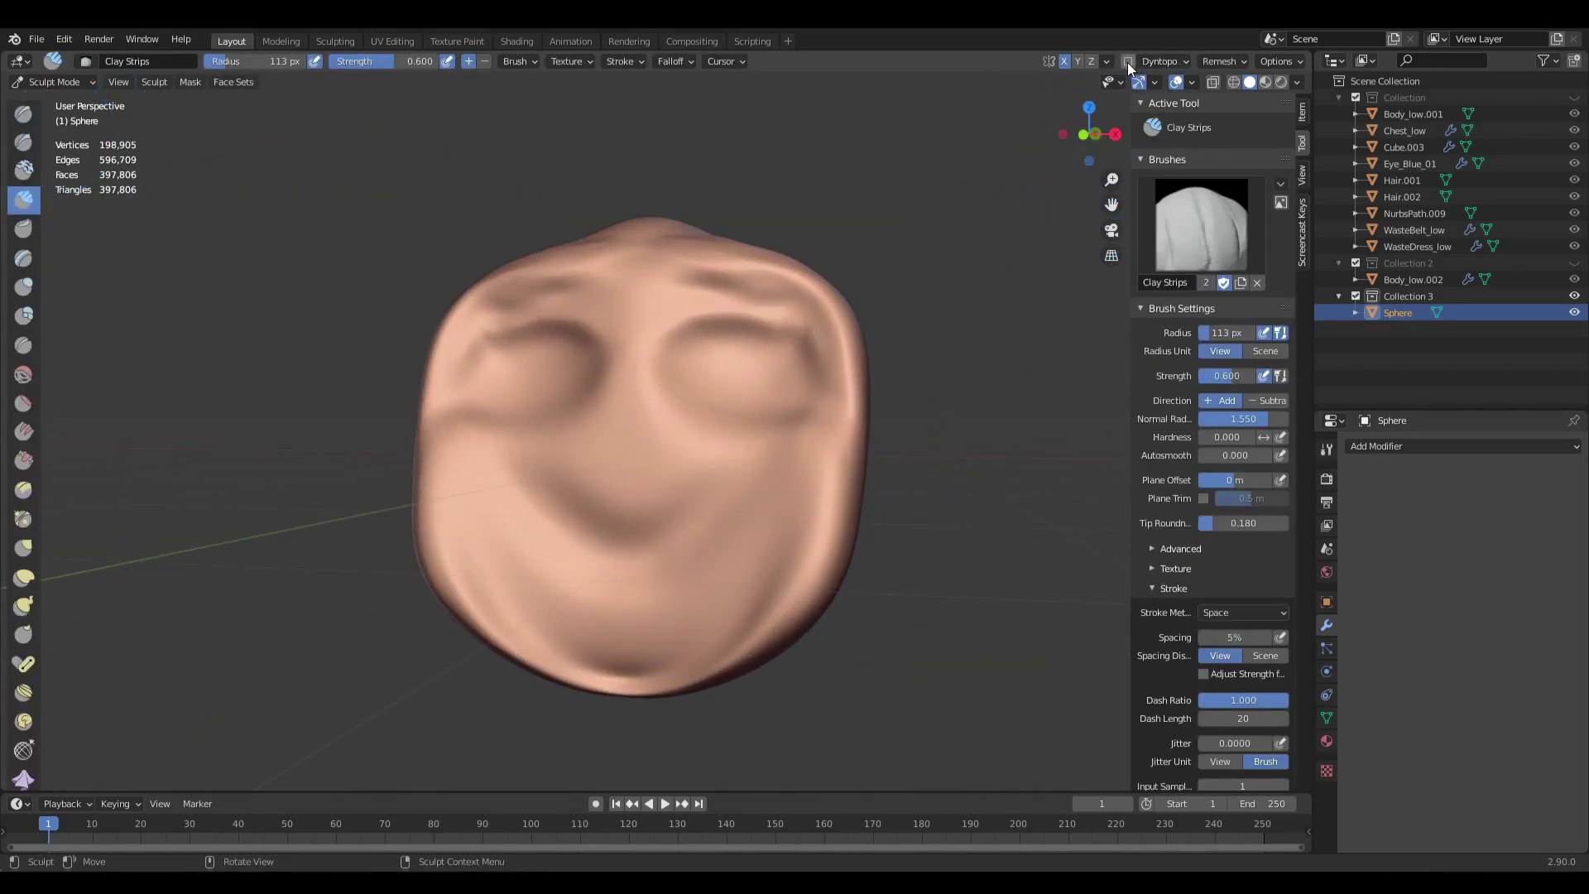
mouse_move(851, 419)
middle_mouse_down()
mouse_move(905, 461)
mouse_move(858, 479)
mouse_move(852, 504)
mouse_move(762, 522)
mouse_move(862, 497)
middle_mouse_up()
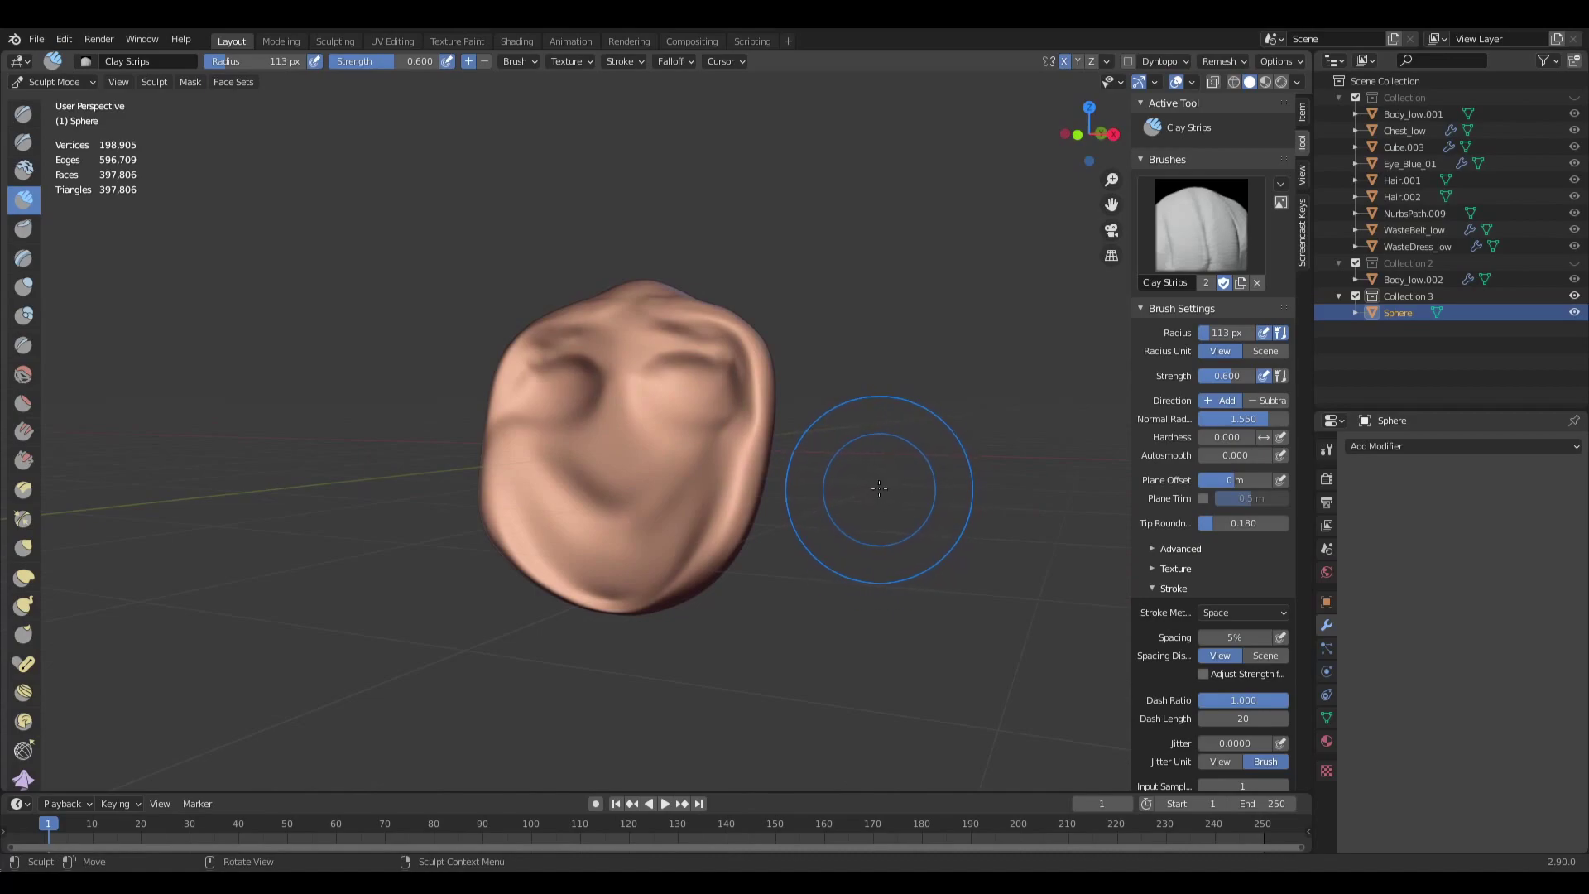
Review the Remesh voxel options again alongside the disabled Dyntopo detail options.
left_click(1216, 63)
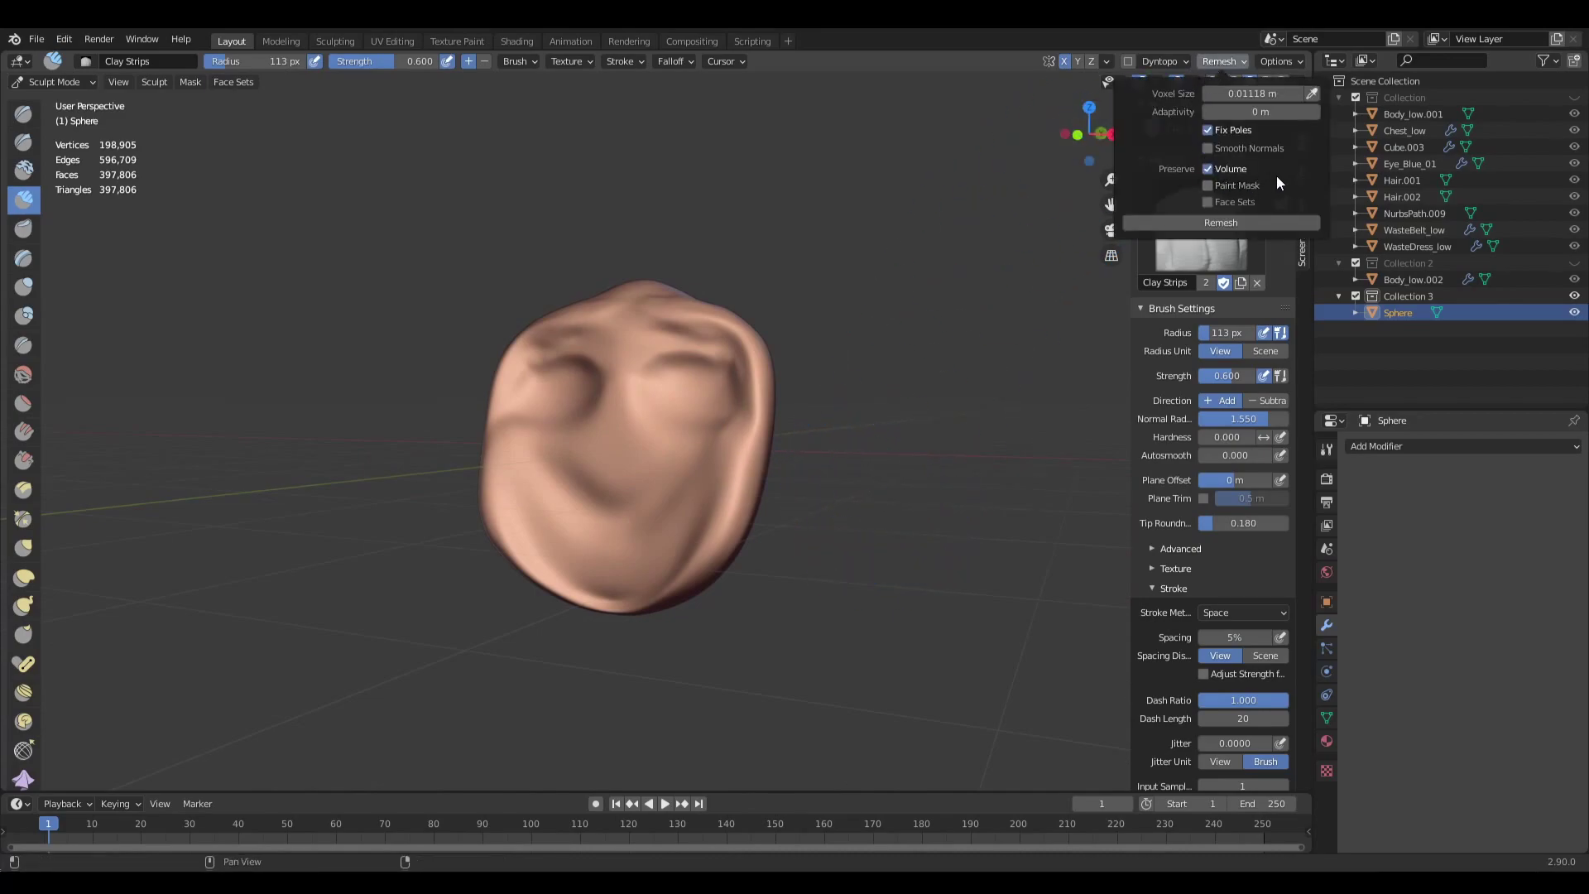
left_click(1161, 60)
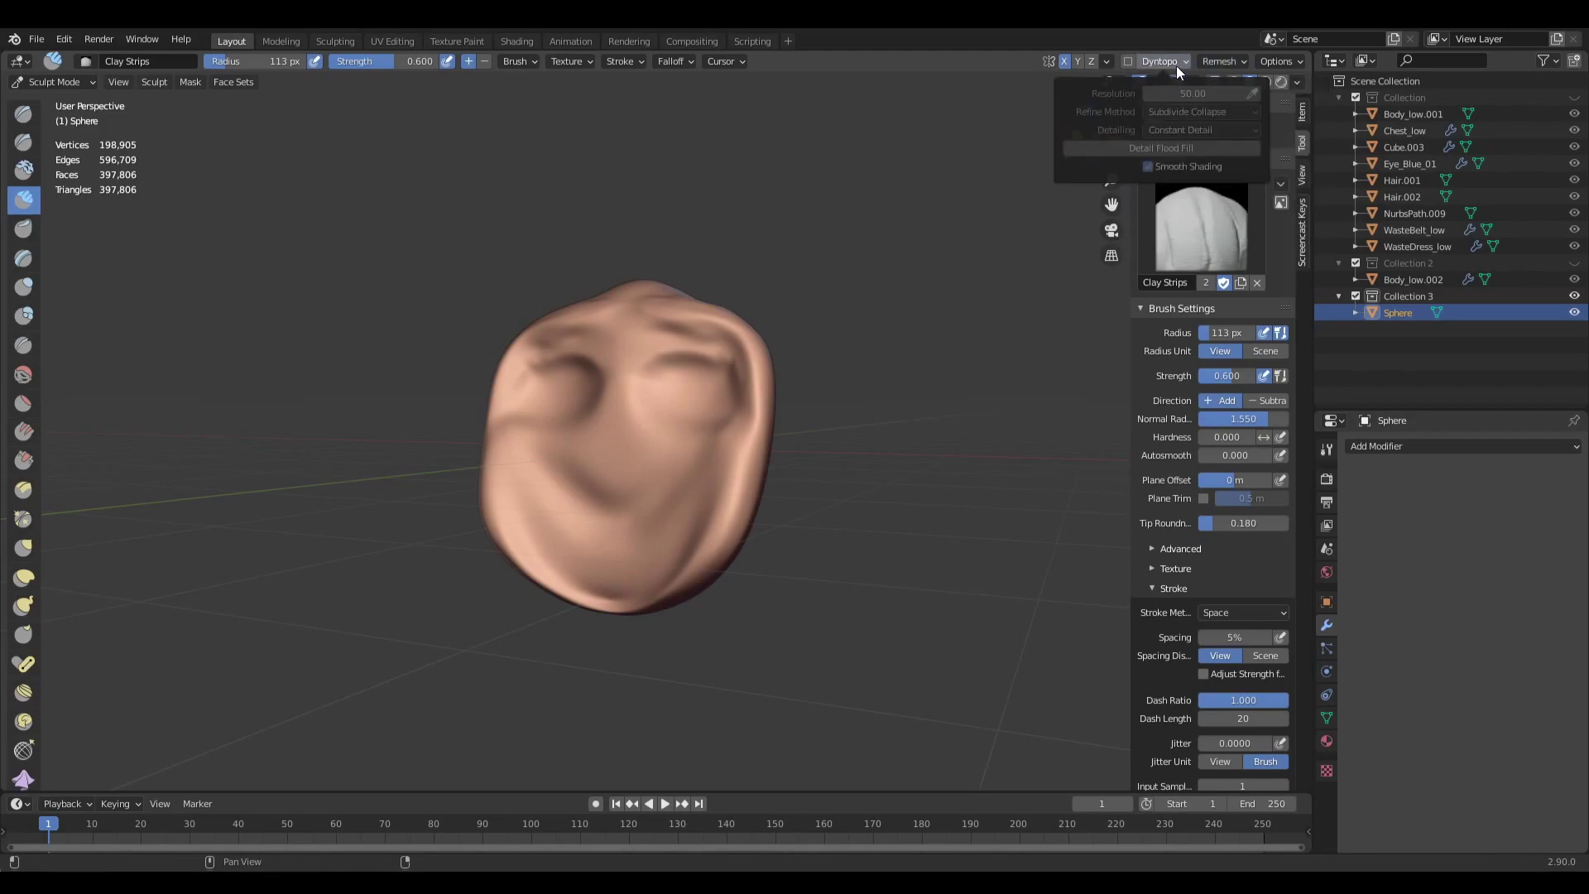
left_click(1220, 61)
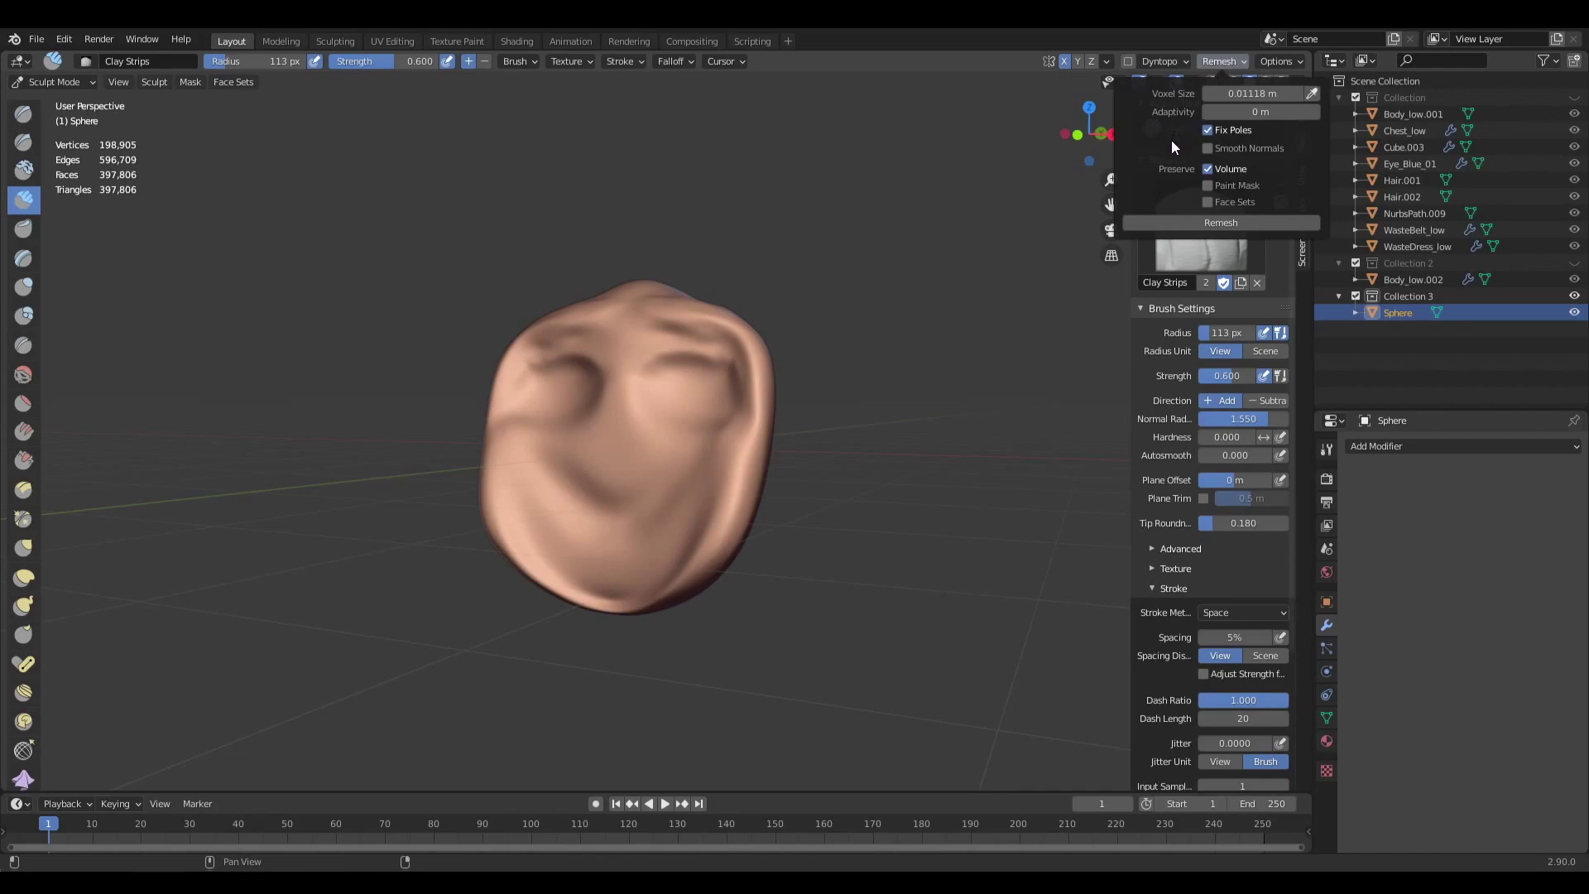
middle_click_drag(851, 408, 822, 461)
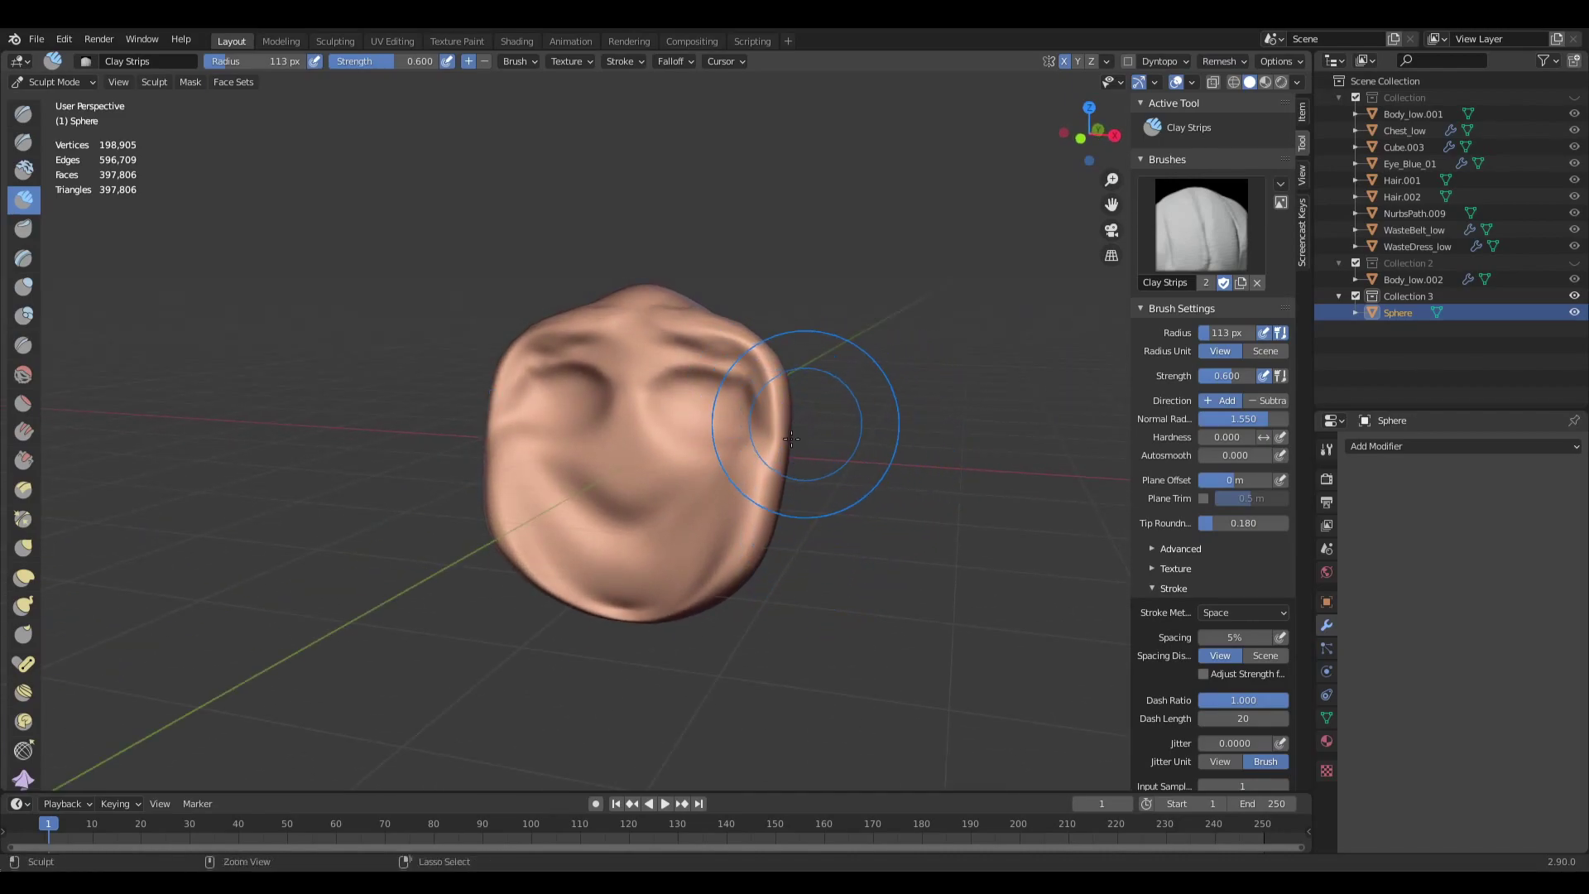
Voxel-remesh the sculpted head at its current voxel size and inspect it from the side and front.
key("ctrl+r")
mouse_move(766, 461)
middle_mouse_down()
mouse_move(612, 451)
mouse_move(571, 340)
middle_mouse_up()
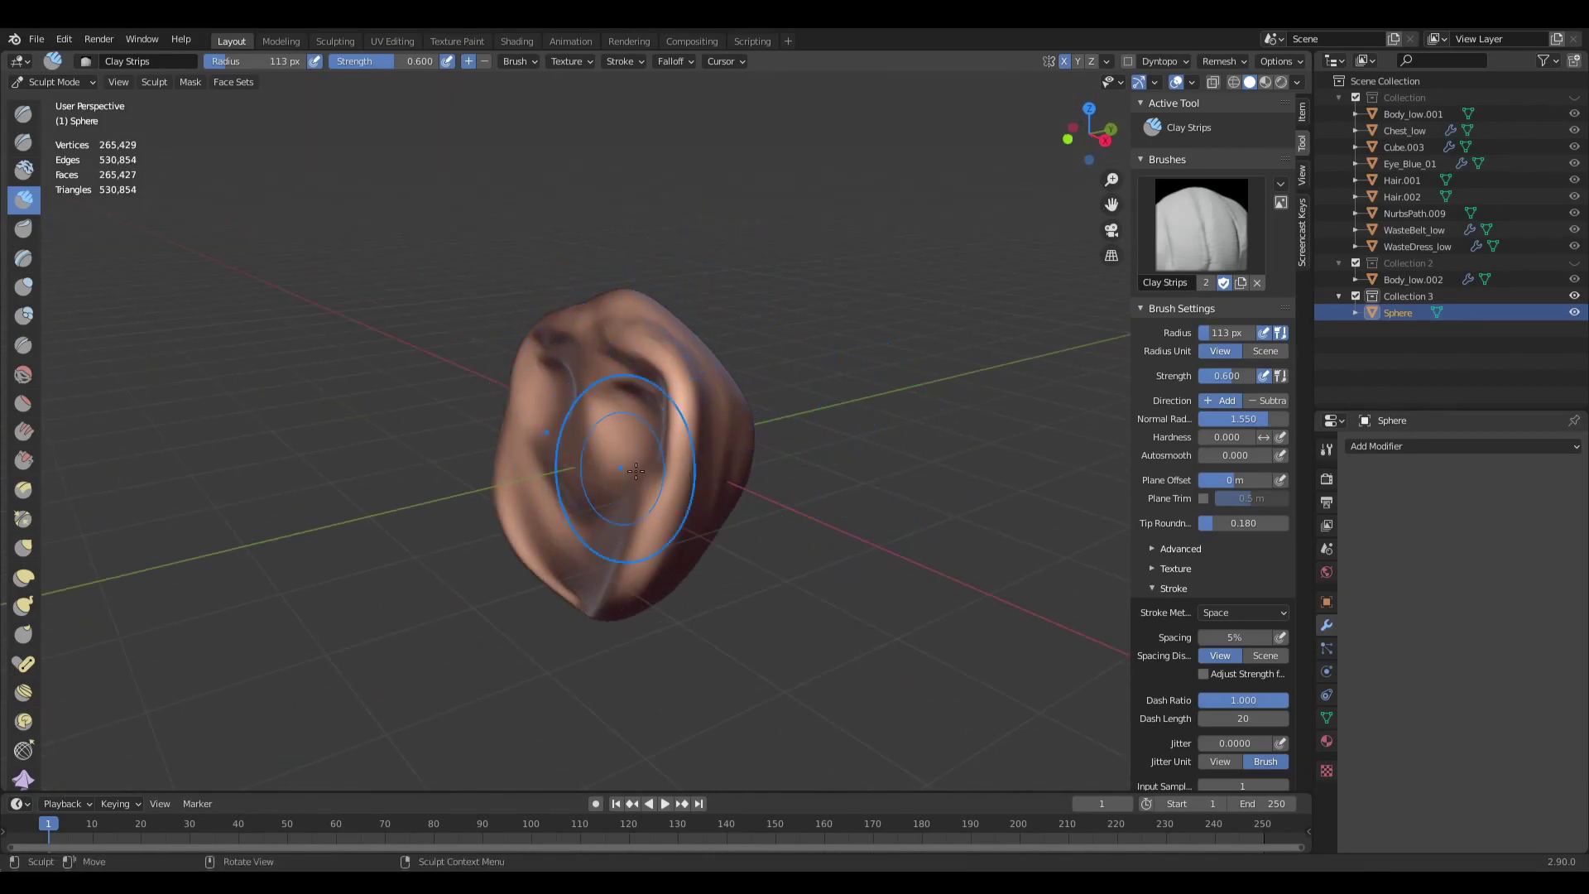
middle_click_drag(654, 474, 738, 461)
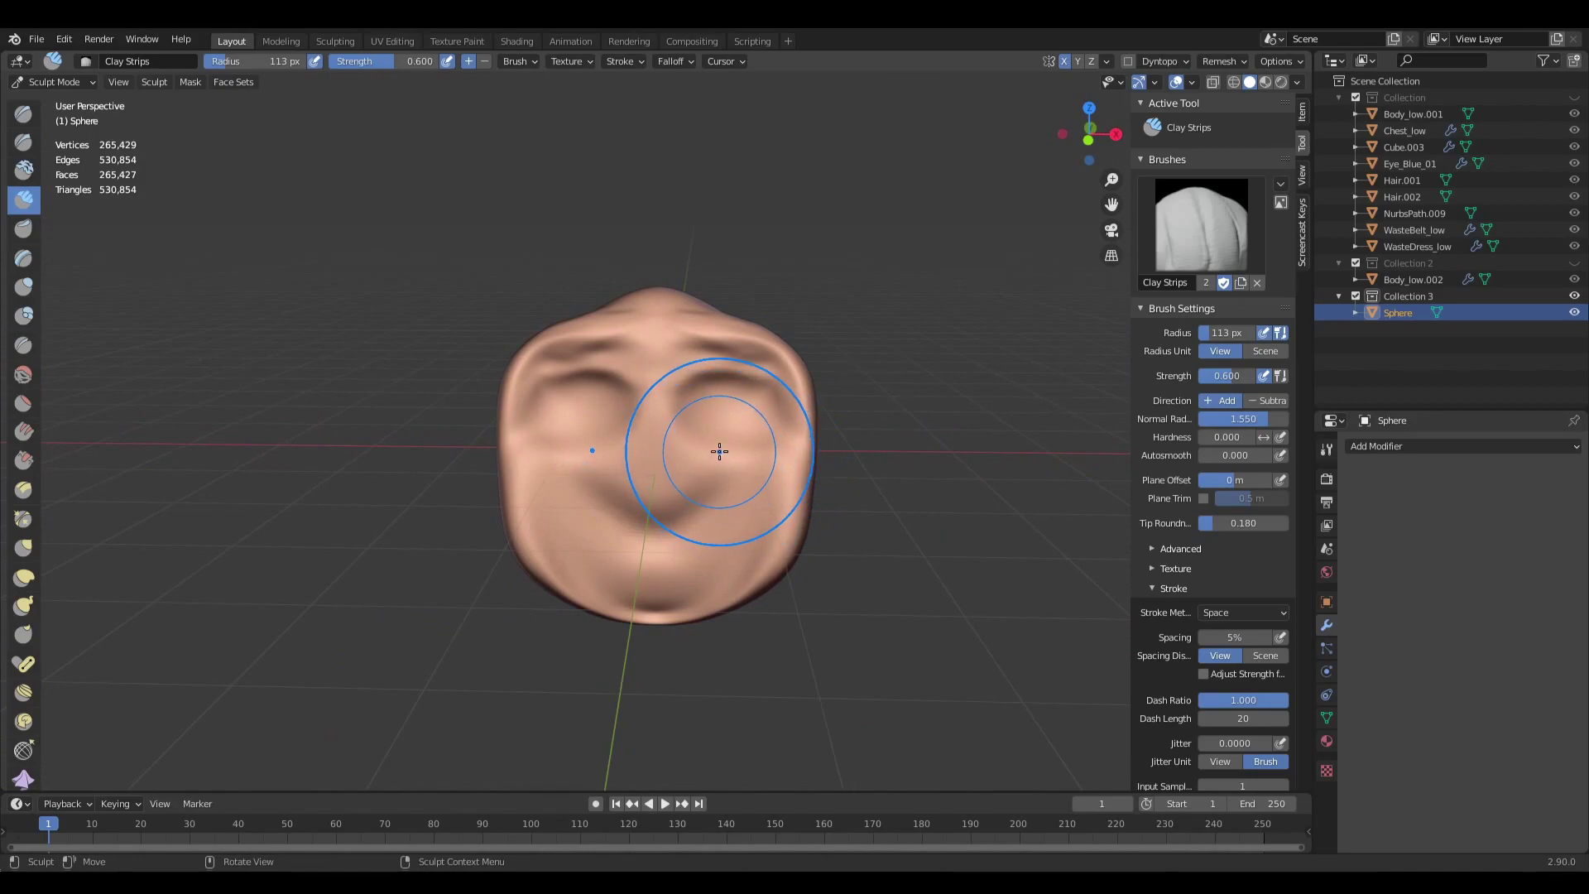